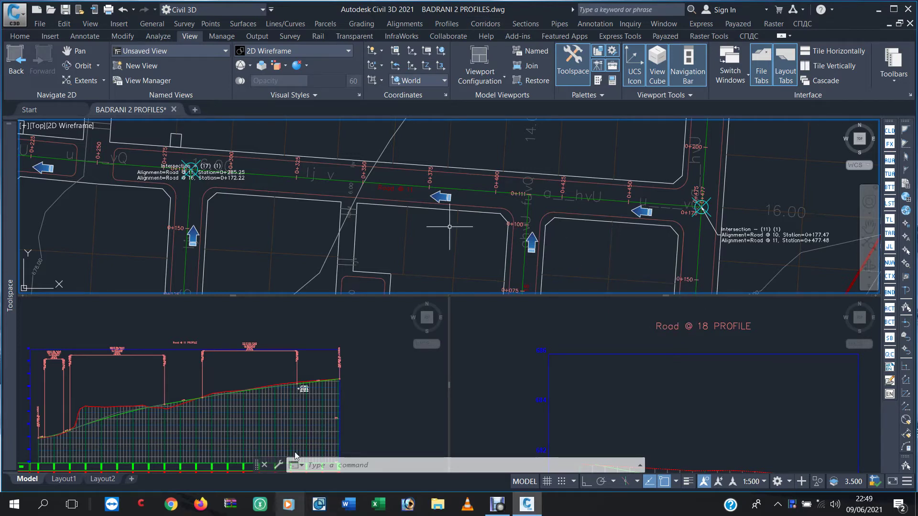
- Zoom the profile and plan views toward the Road @ 11 / Road @ 18 crossing
click(358, 394)
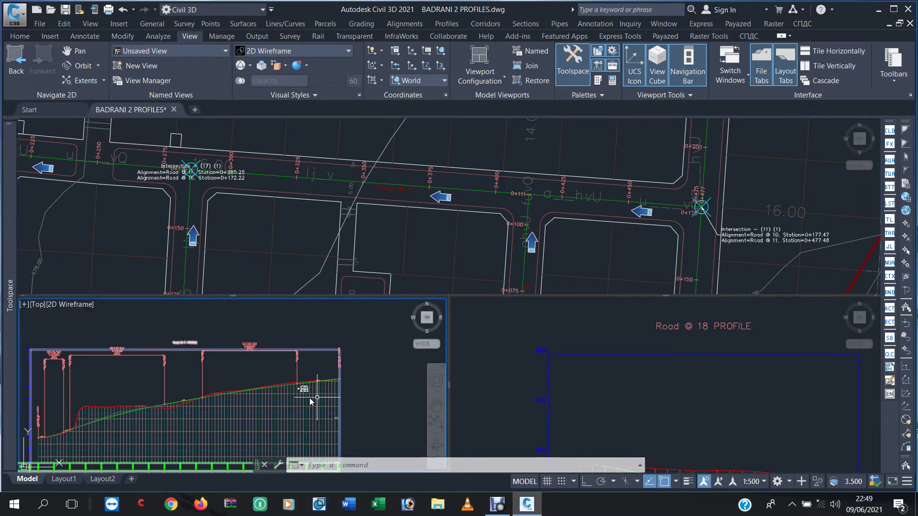
scroll(298, 395, up, 5)
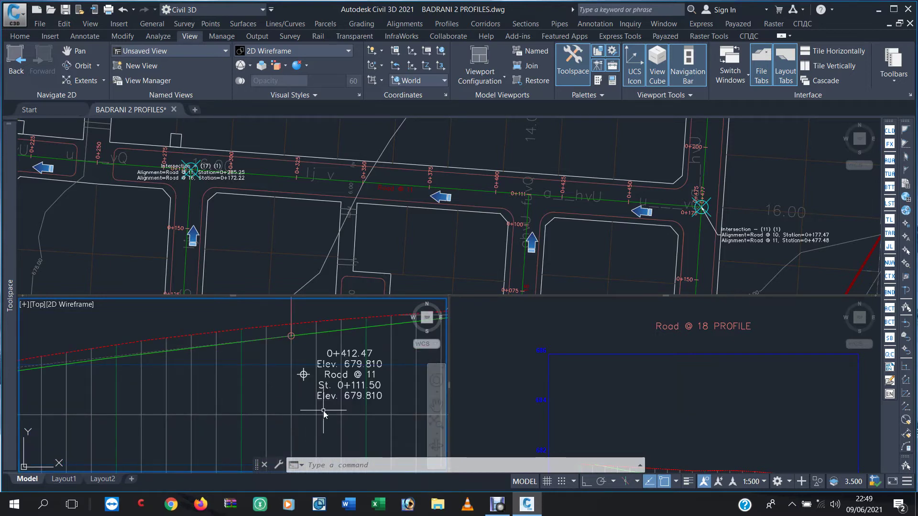
click(427, 249)
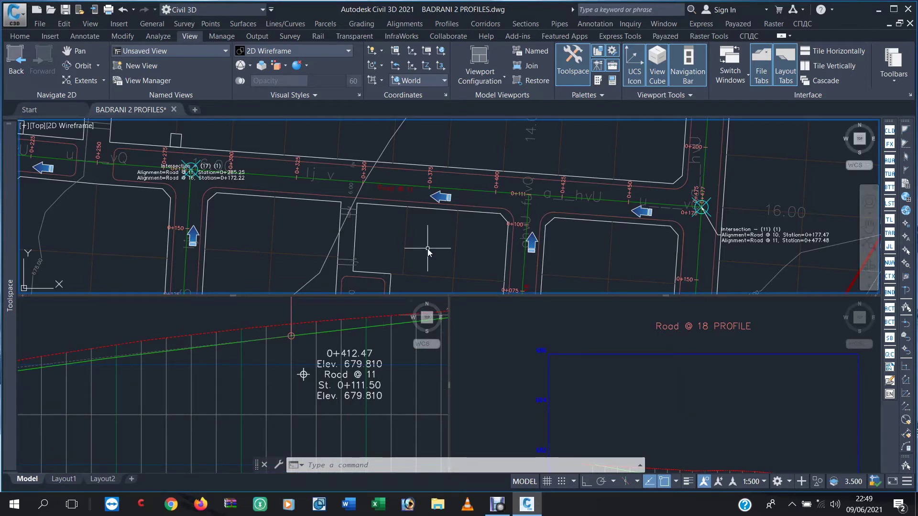
scroll(209, 175, up, 3)
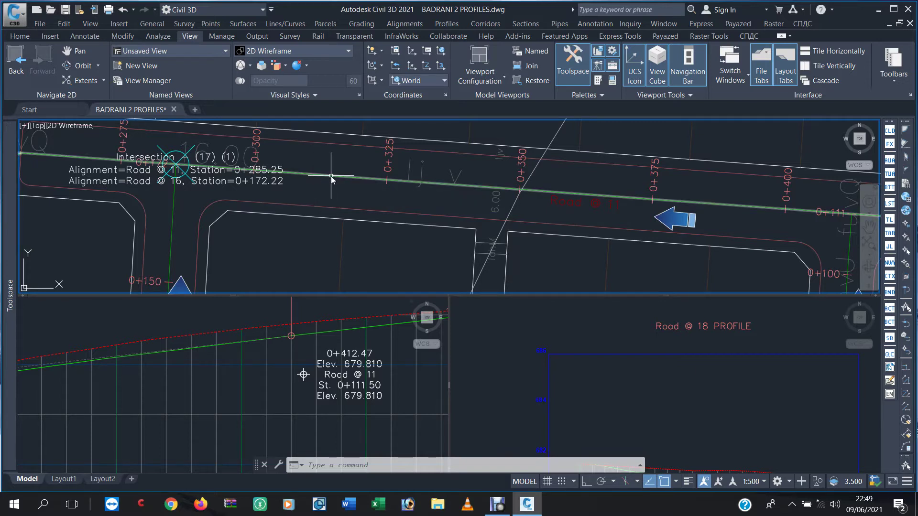
scroll(331, 177, down, 3)
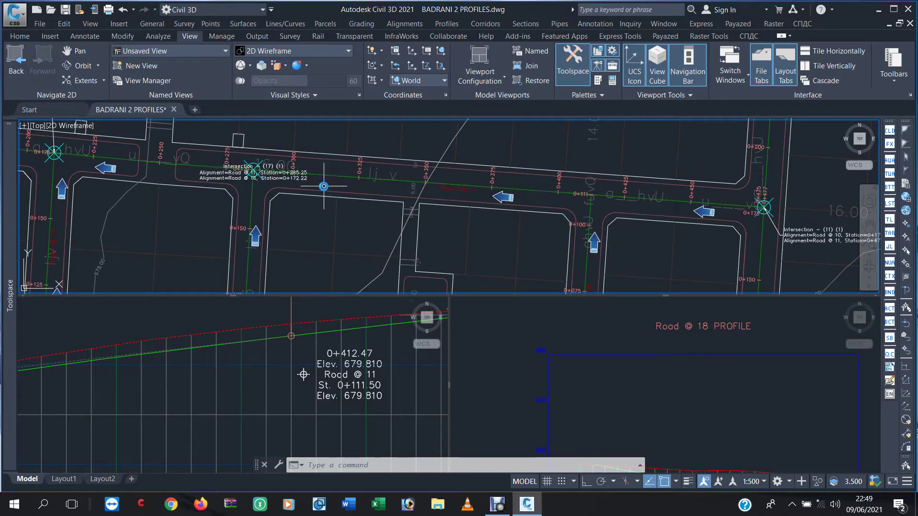
scroll(323, 186, down, 3)
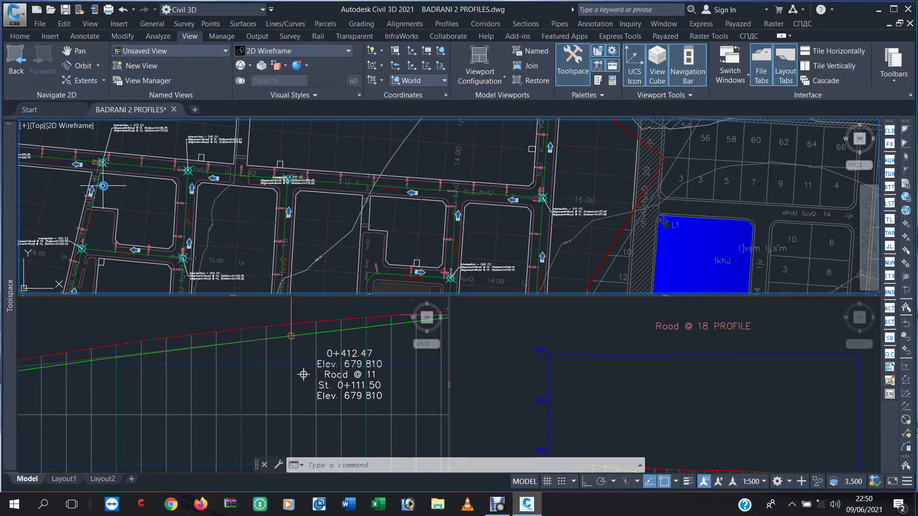
- Zoom the plan in on the crossing and select the Road @ 18 alignment
click(319, 364)
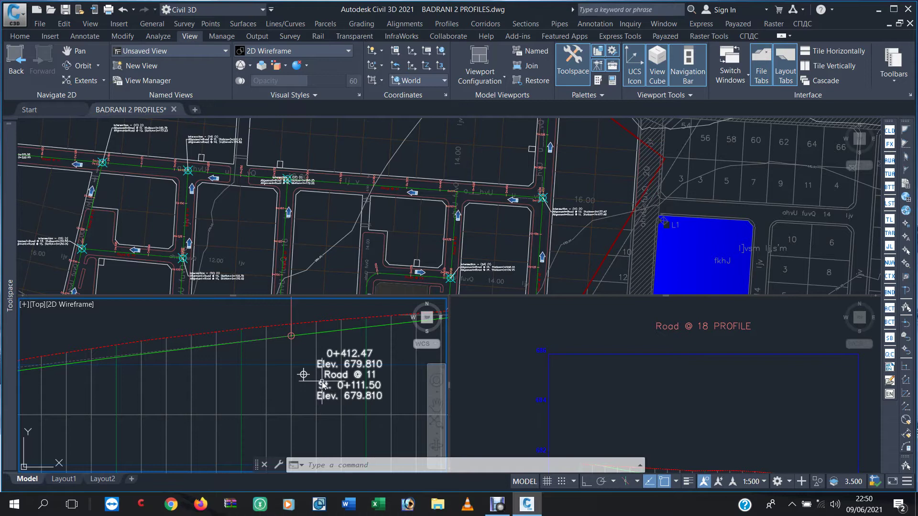
click(482, 231)
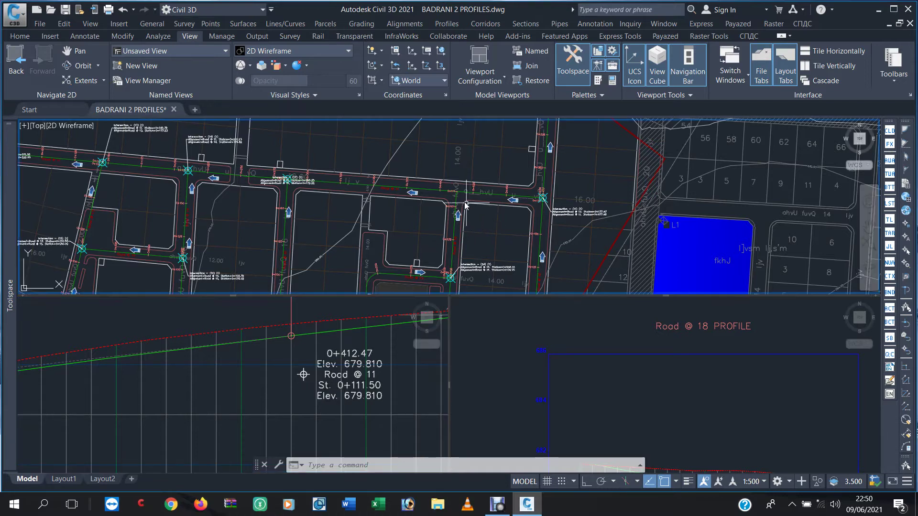
scroll(461, 203, up, 3)
scroll(460, 203, up, 2)
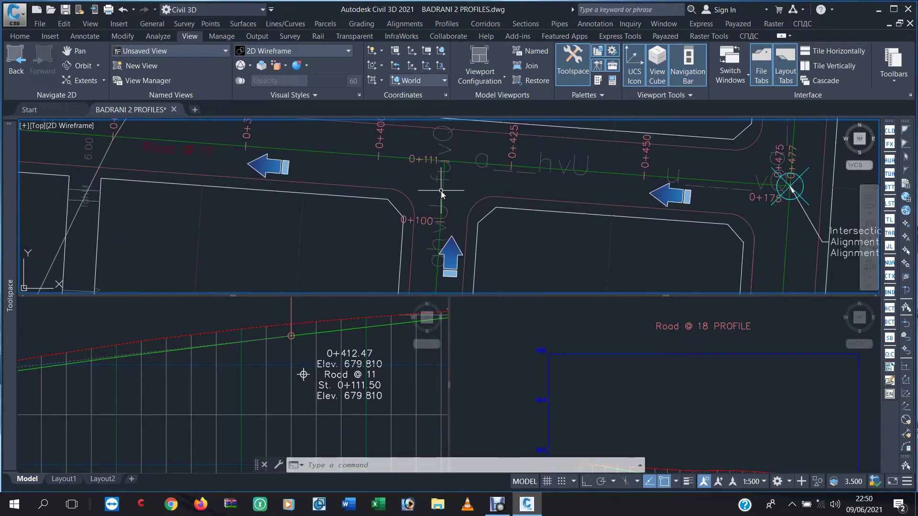
click(440, 210)
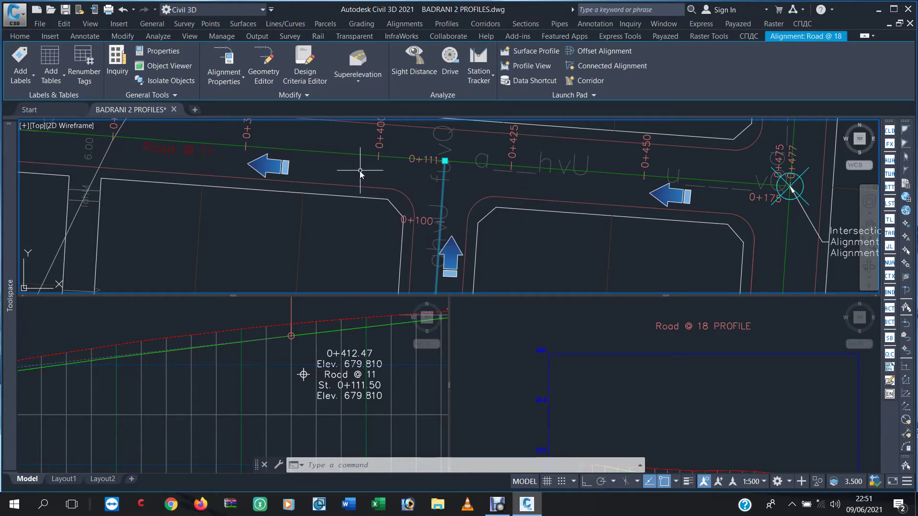
- Clear the selection, select Road @ 11 and launch its station and elevation Inquiry
key(Escape)
key(Escape)
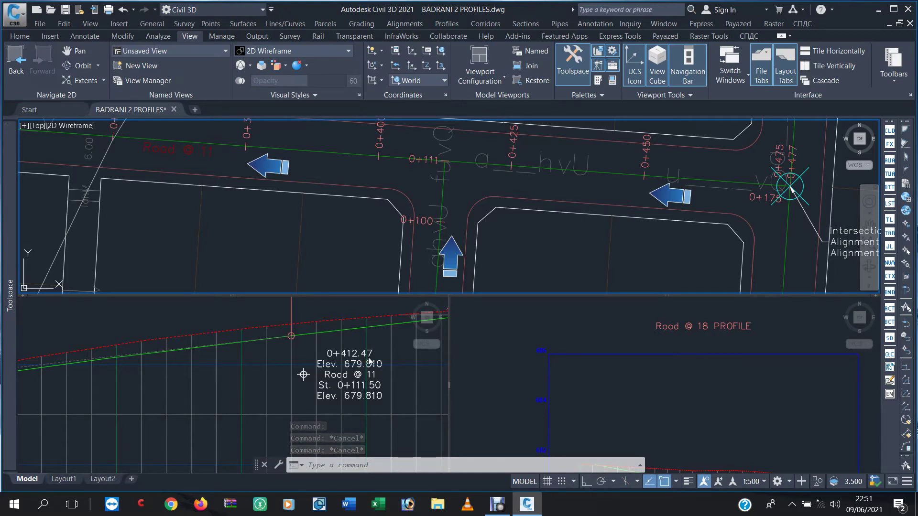
click(368, 155)
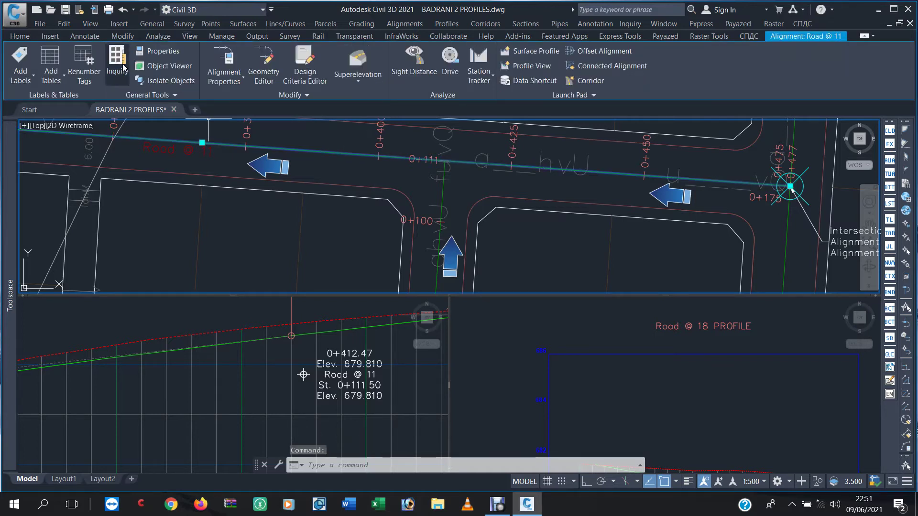
click(120, 65)
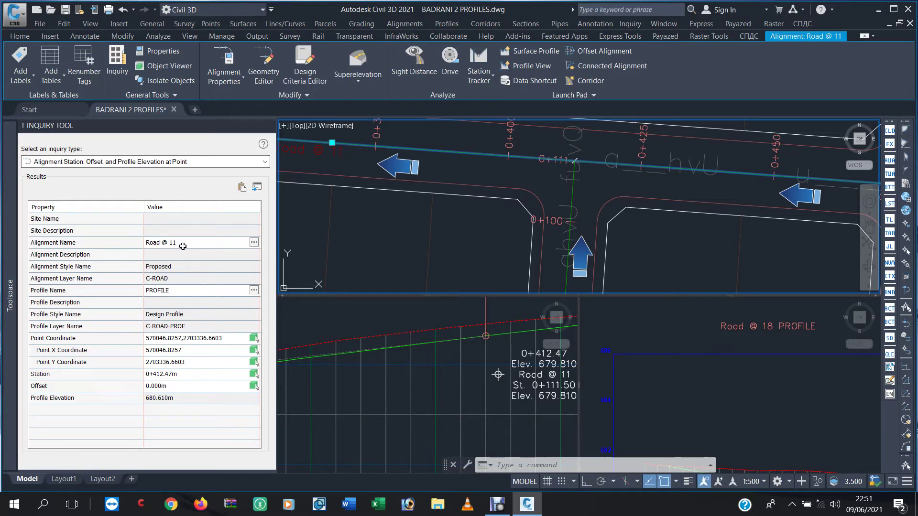
- Set the Inquiry Tool's alignment to Road @ 11 and its profile to PROFILE
click(254, 243)
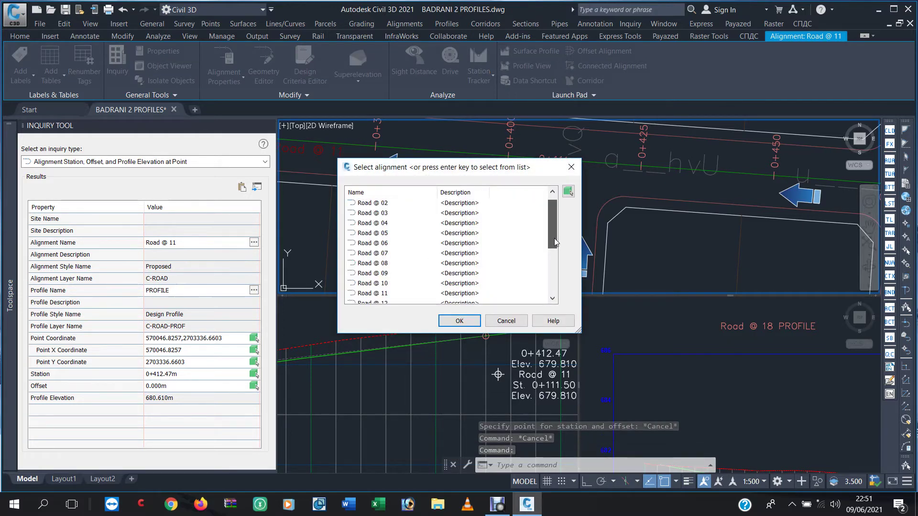
scroll(450, 254, down, 1)
click(373, 284)
click(459, 321)
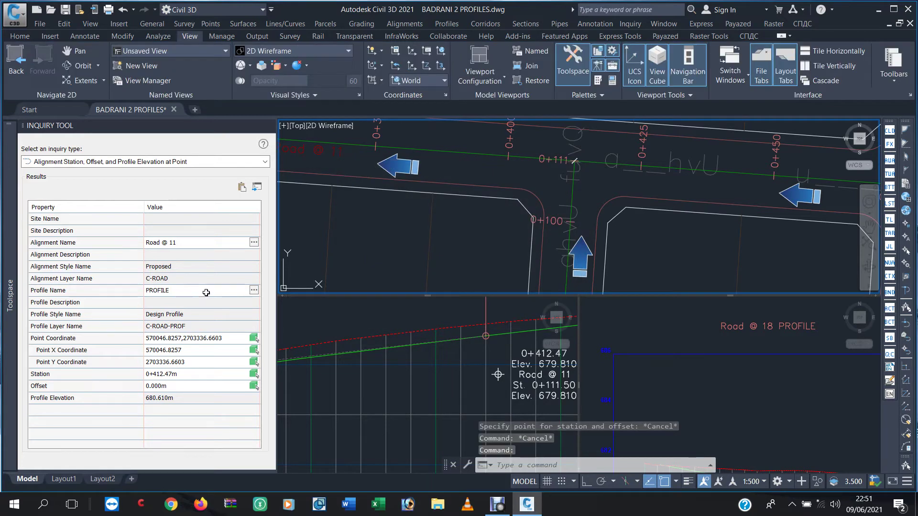
click(254, 291)
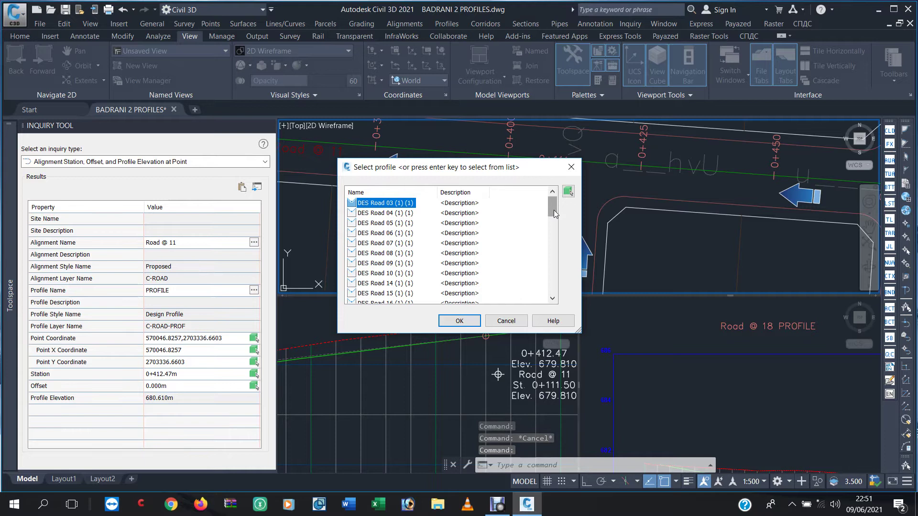
drag(552, 207, 550, 300)
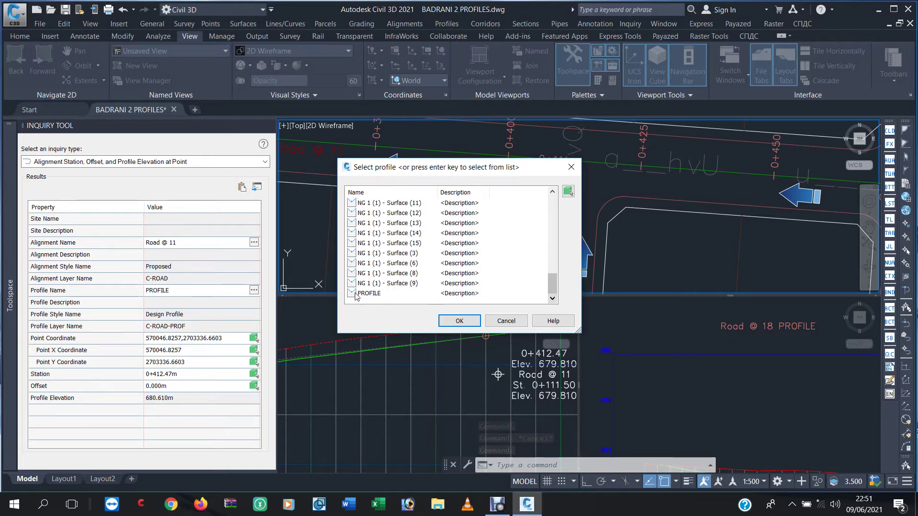
click(367, 295)
click(459, 321)
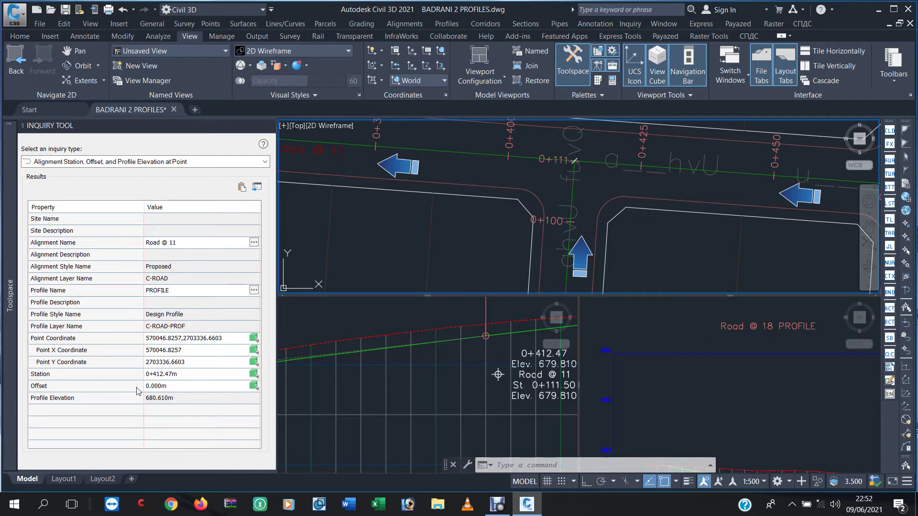
click(180, 375)
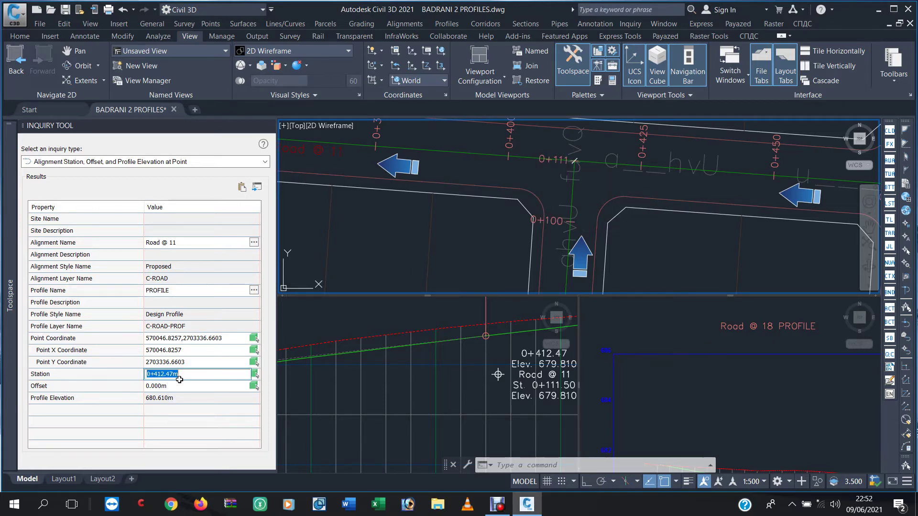
click(124, 379)
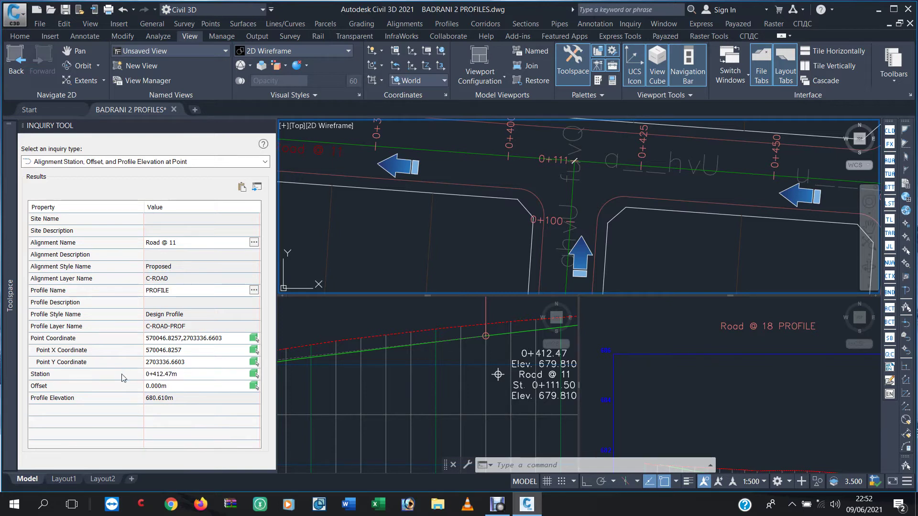
click(201, 375)
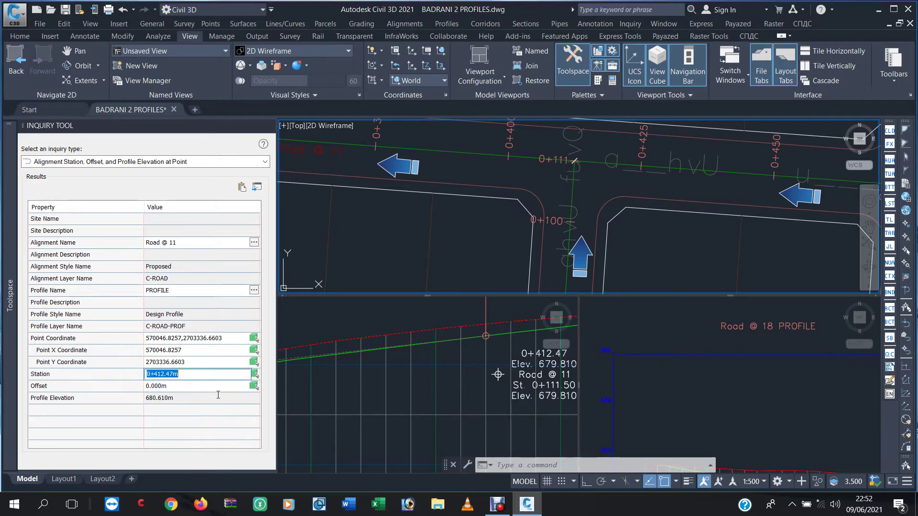
text(0)
key(Return)
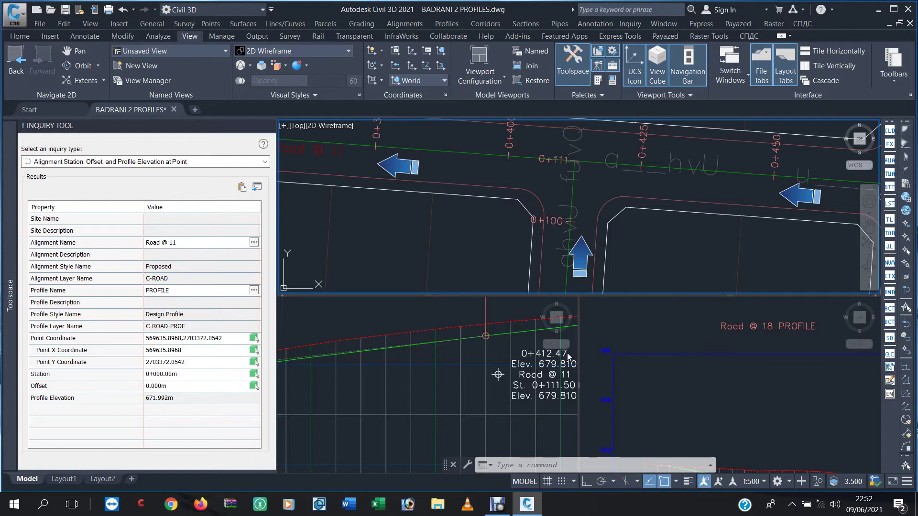
click(186, 373)
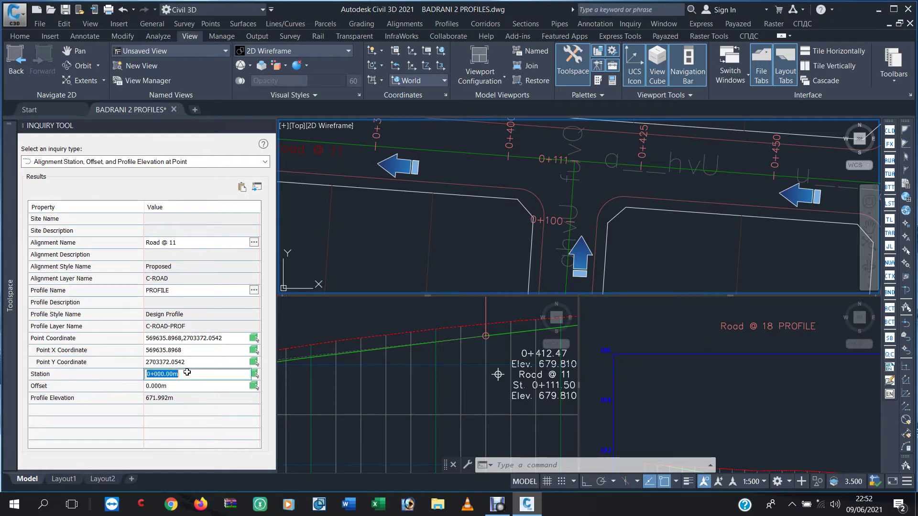
text(412)
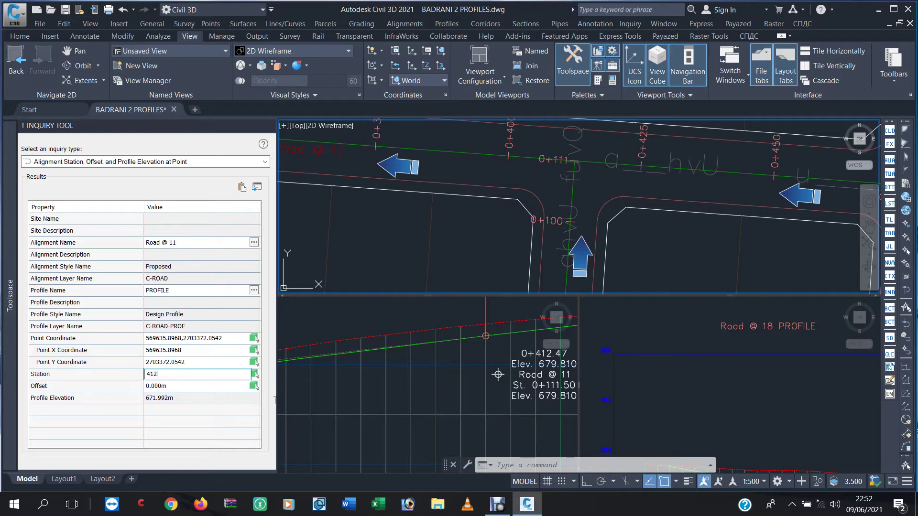
text(.47m)
key(Return)
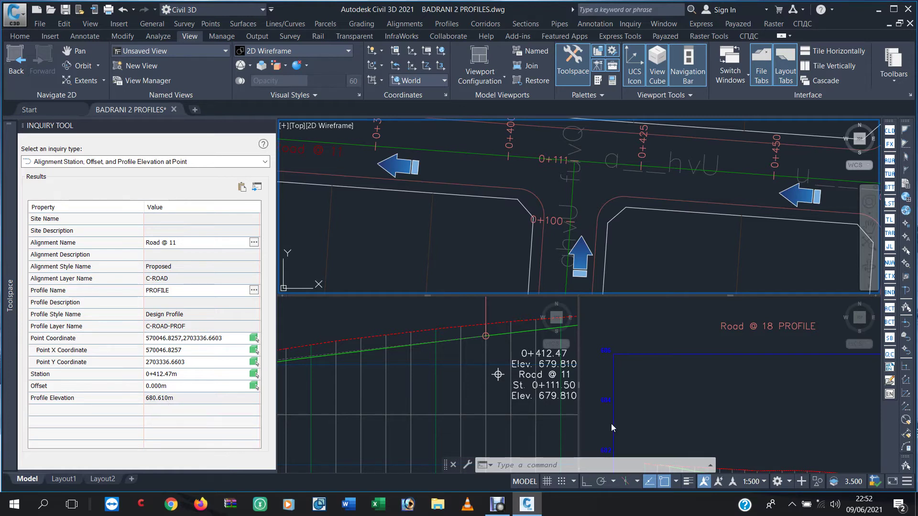
- Show the whole Road @ 18 profile and collapse the Toolspace palette
click(727, 409)
scroll(707, 406, down, 5)
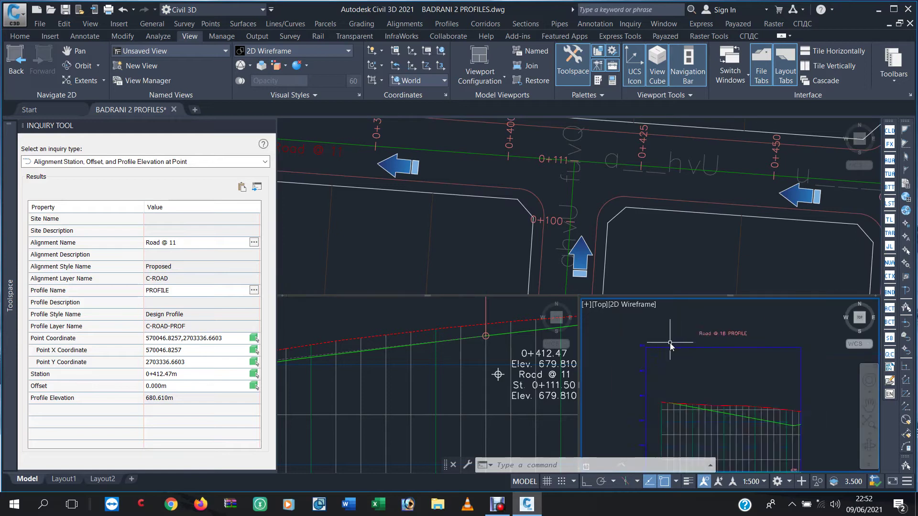
scroll(708, 388, up, 3)
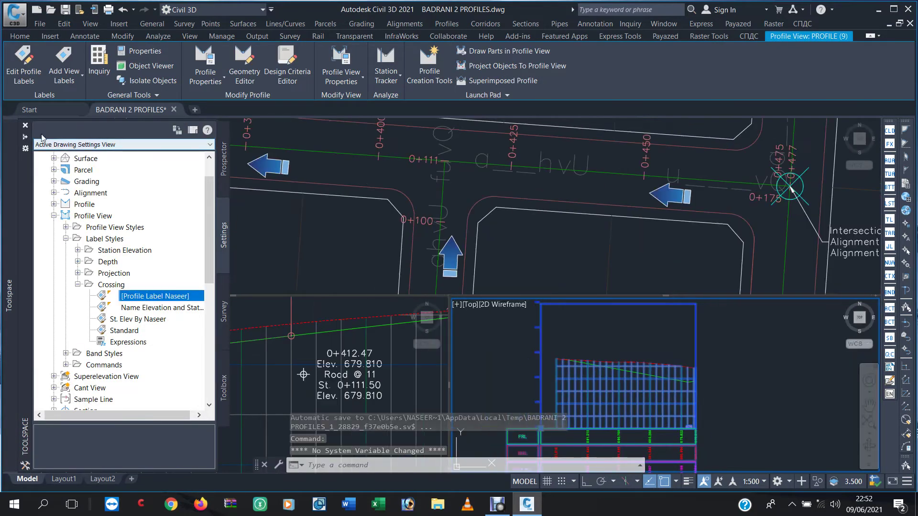
click(25, 137)
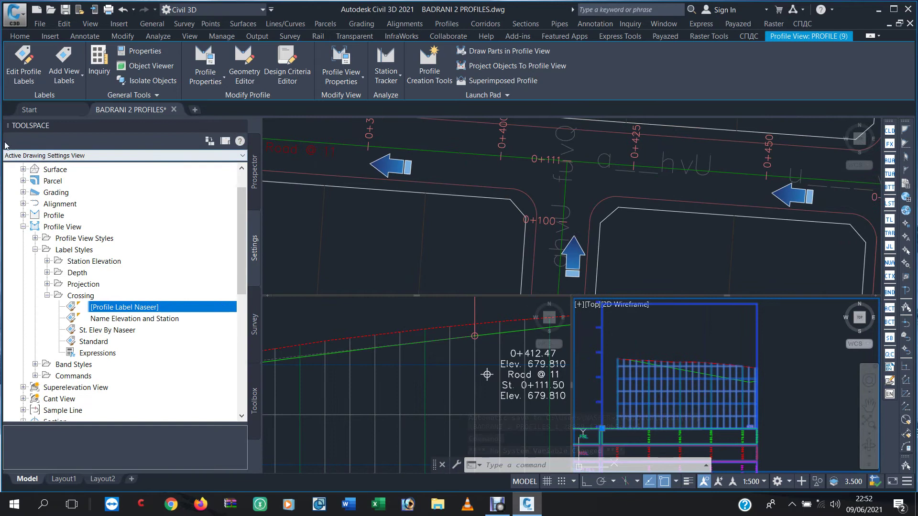
click(229, 125)
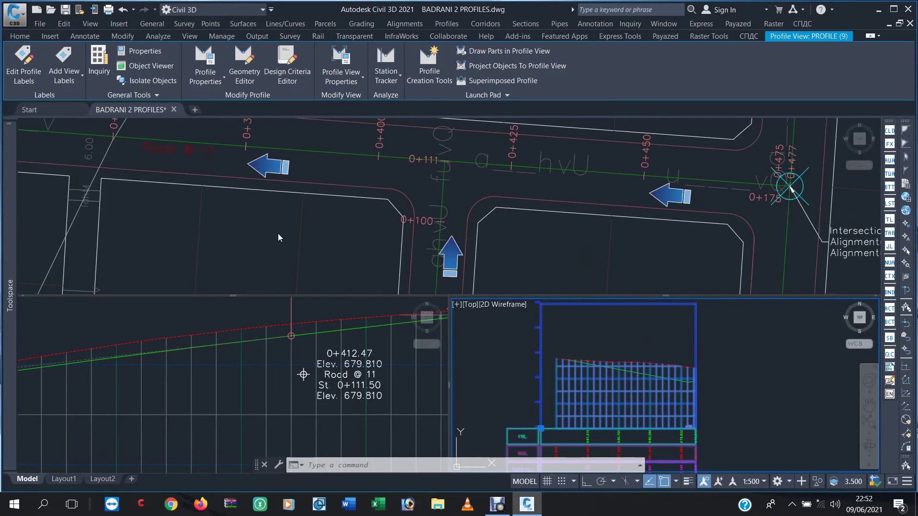
- Activate the plan viewport and start the profile Geometry Editor on a road profile
click(357, 248)
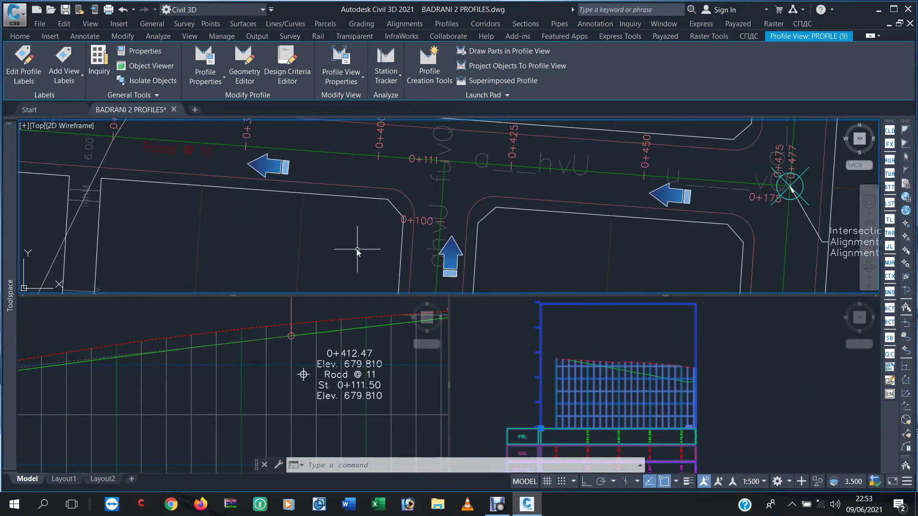
click(246, 76)
click(551, 323)
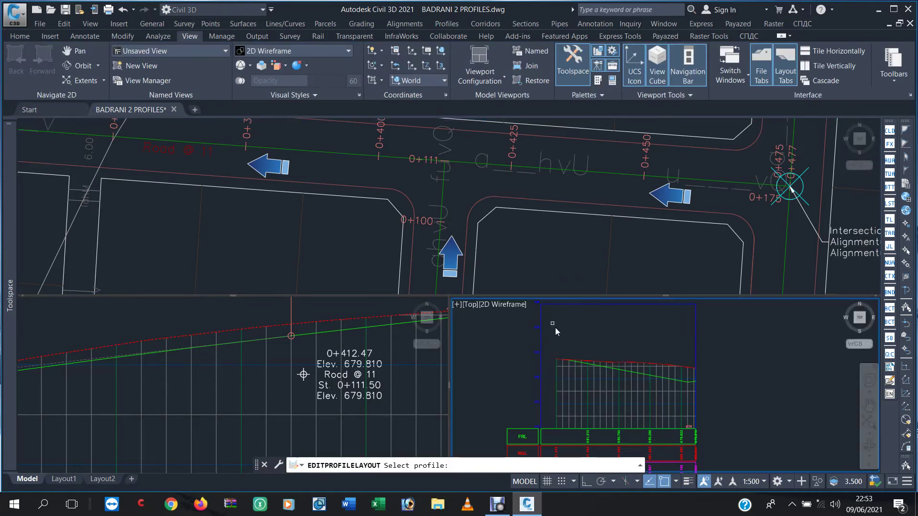
- Set the crossing road's third PVI elevation to 680.610 m in the Panorama PVI grid
click(644, 375)
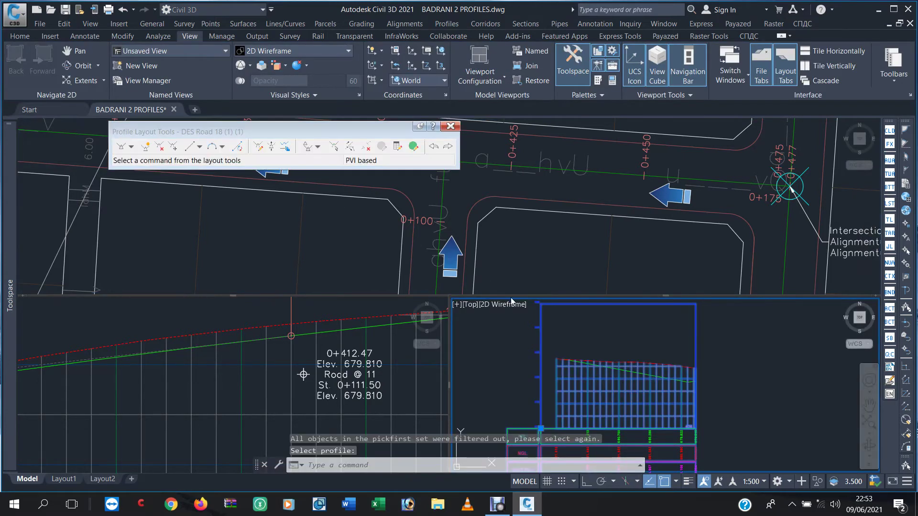
click(414, 147)
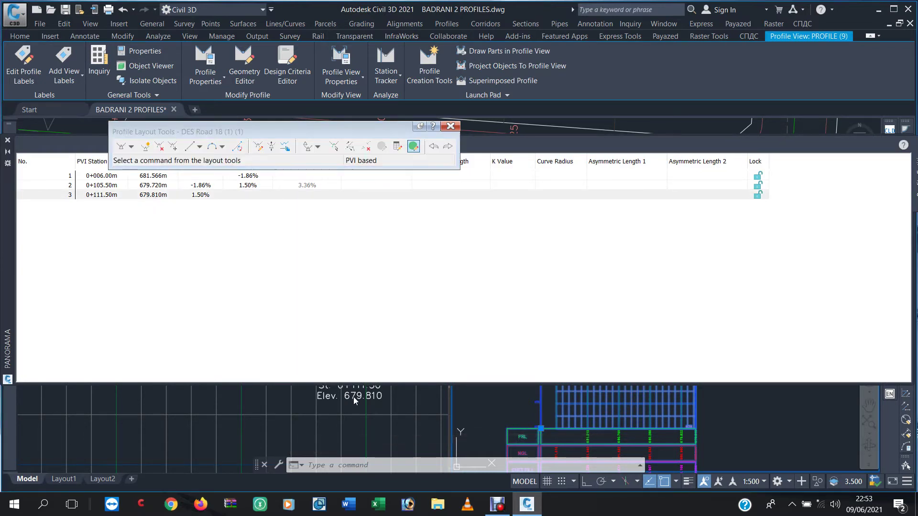
middle_drag(360, 405, 353, 417)
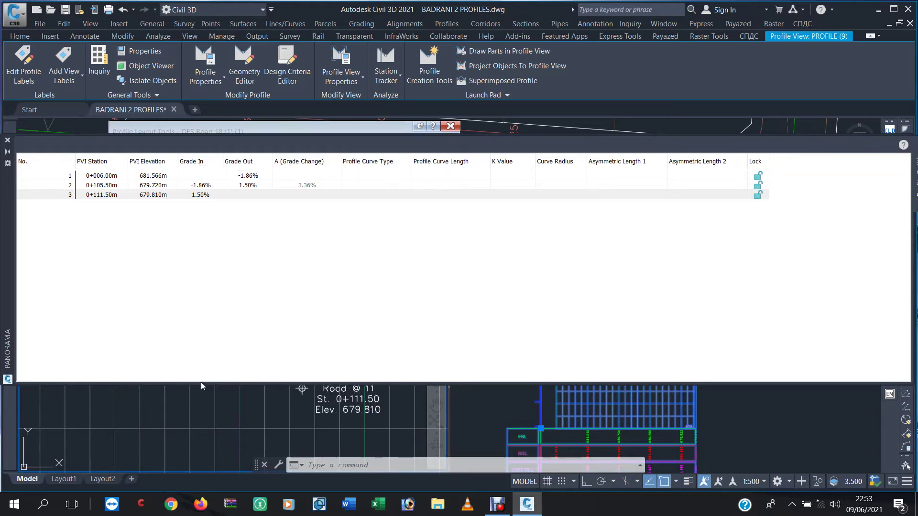
double_click(161, 196)
text(6)
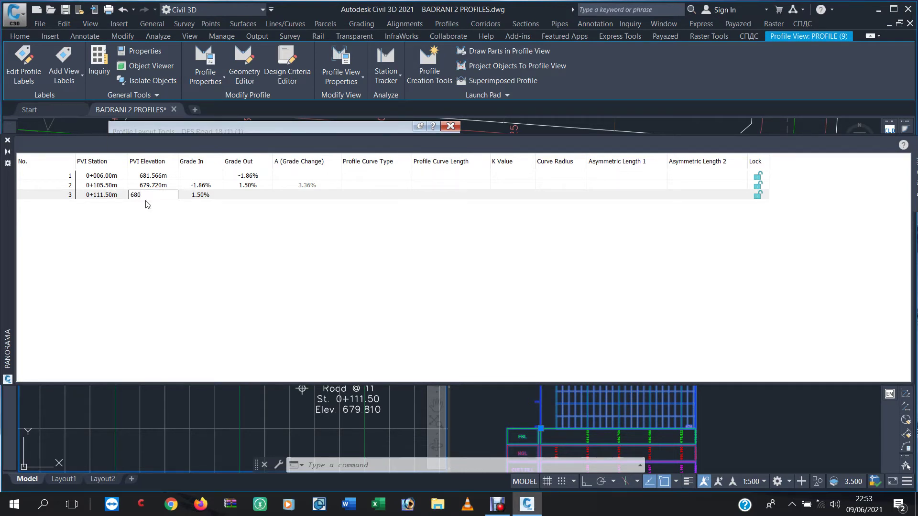
text(.610m)
key(Return)
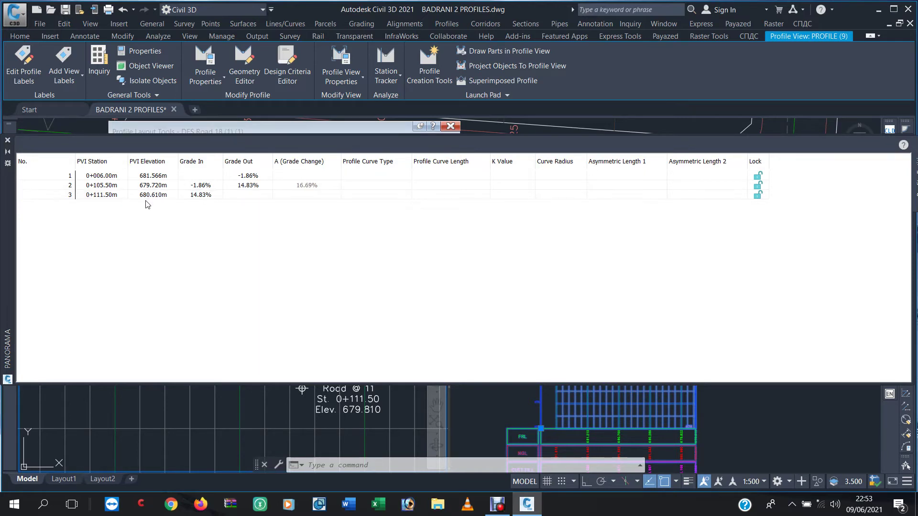
click(8, 149)
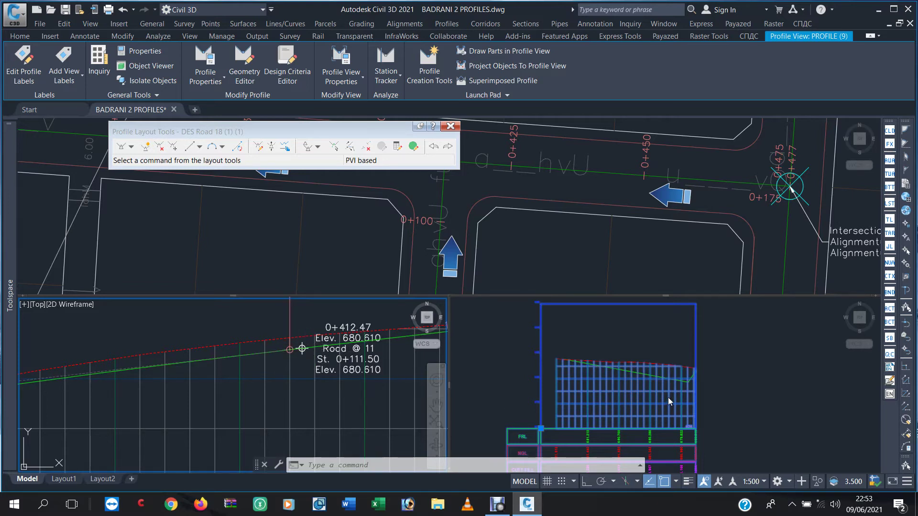
- Zoom the right profile view, reselect the DES Road 18 profile and start Delete PVI
click(728, 372)
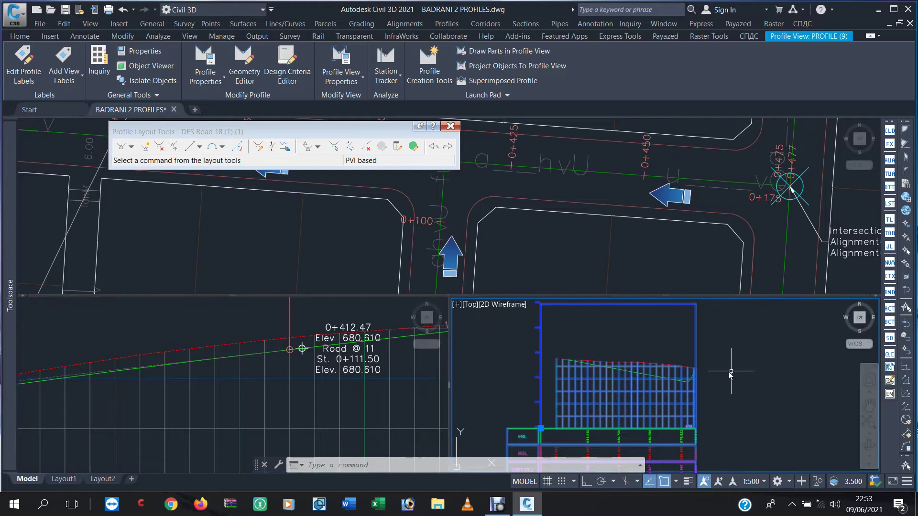
scroll(690, 383, up, 3)
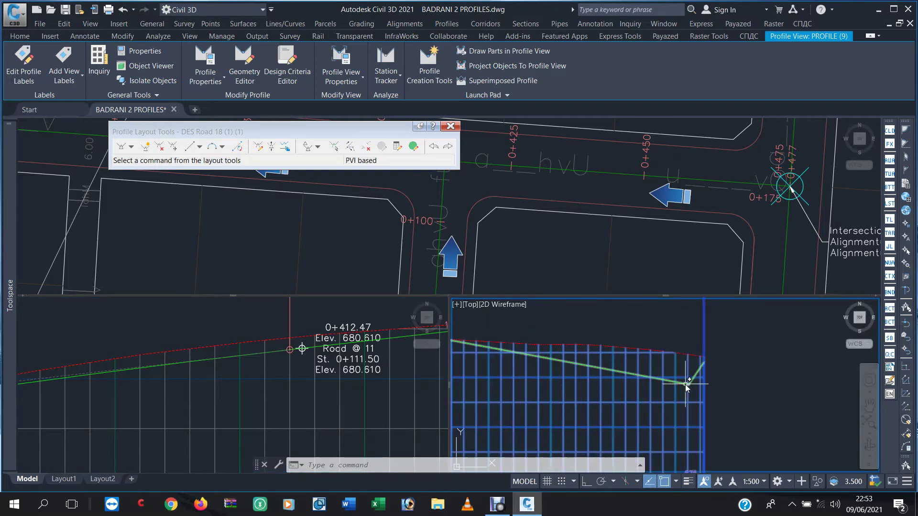
click(682, 383)
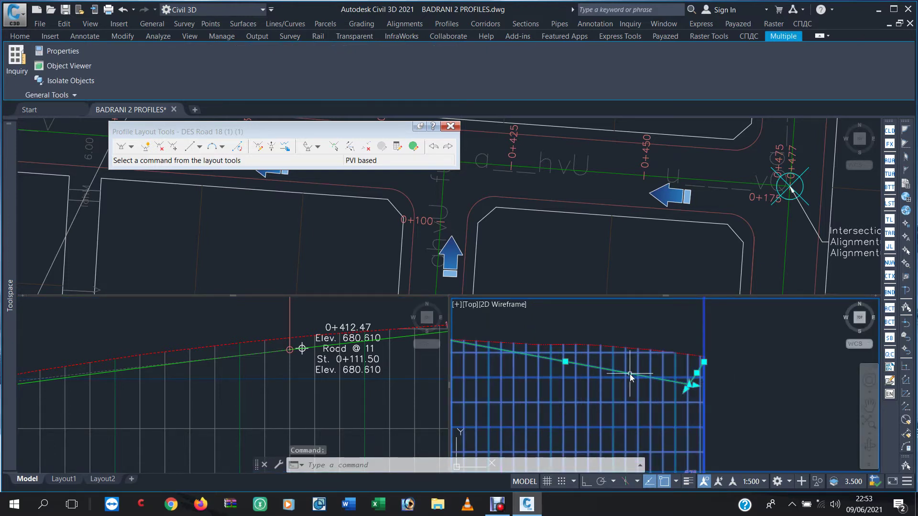
click(691, 385)
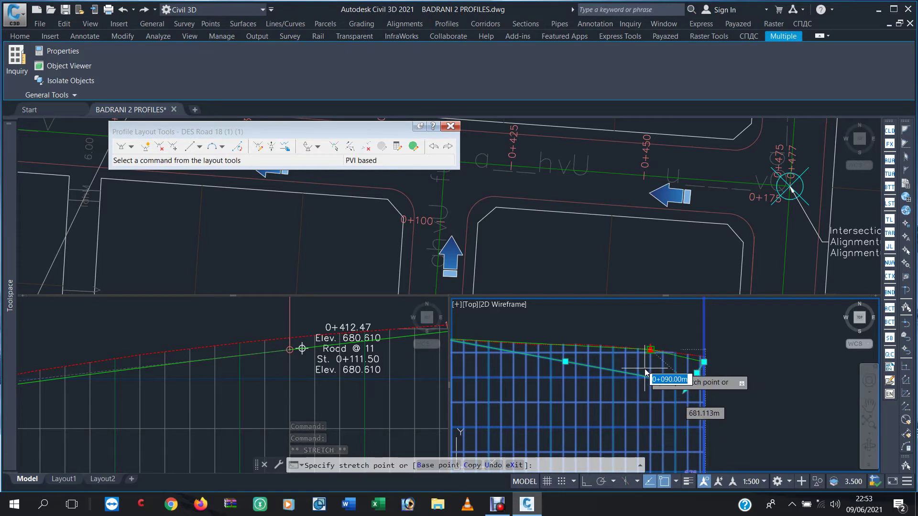
key(Escape)
key(Escape)
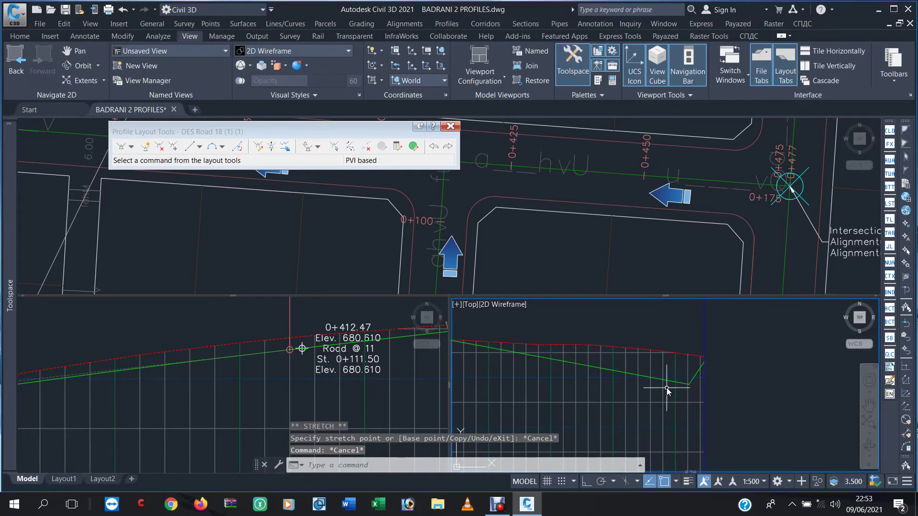
click(666, 383)
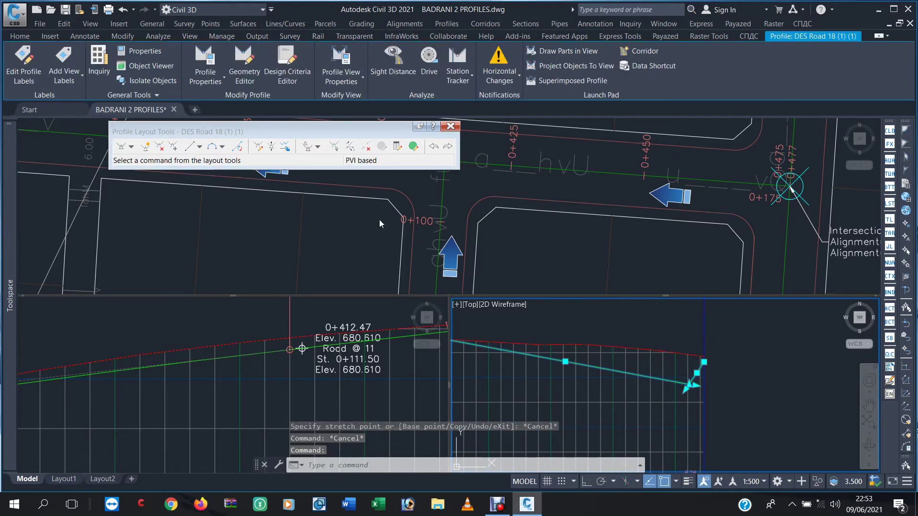
click(160, 147)
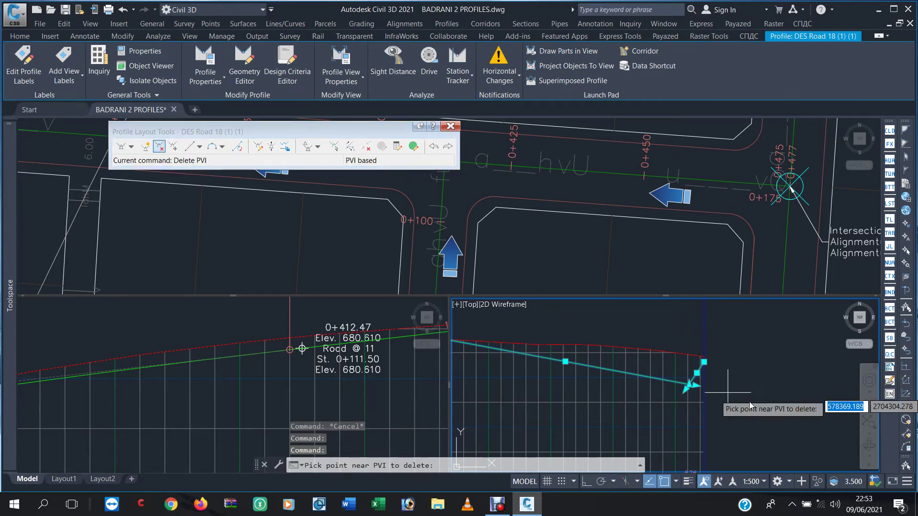
- Delete PVI 2 so the profile runs at -0.91% to 0+111.50
click(688, 382)
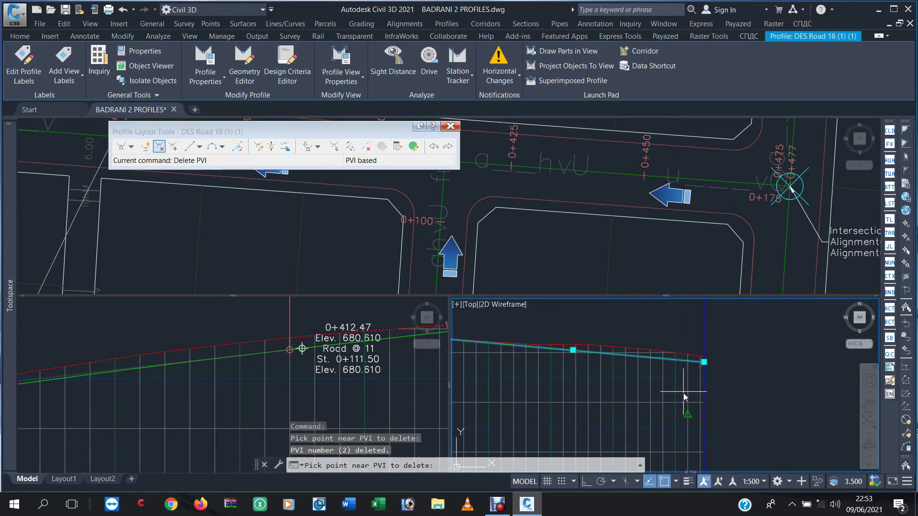
key(Return)
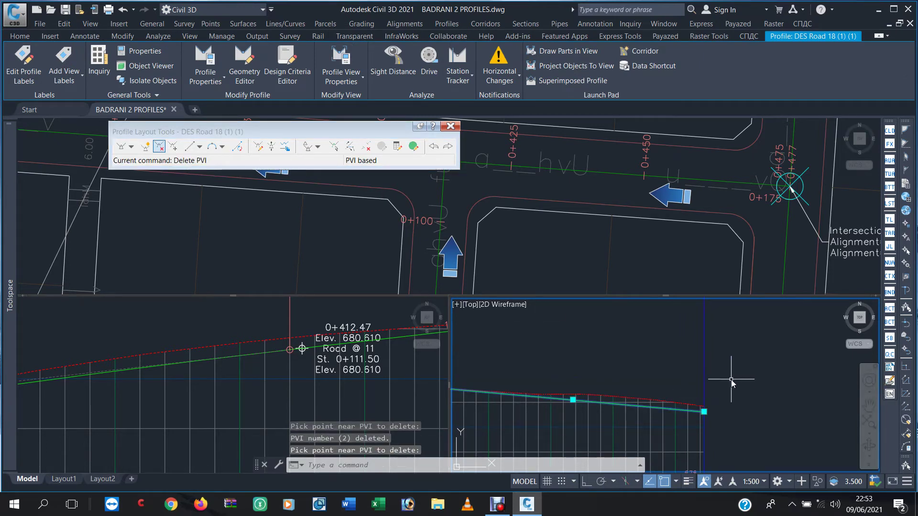
key(Escape)
key(Escape)
key(Escape)
scroll(750, 371, down, 3)
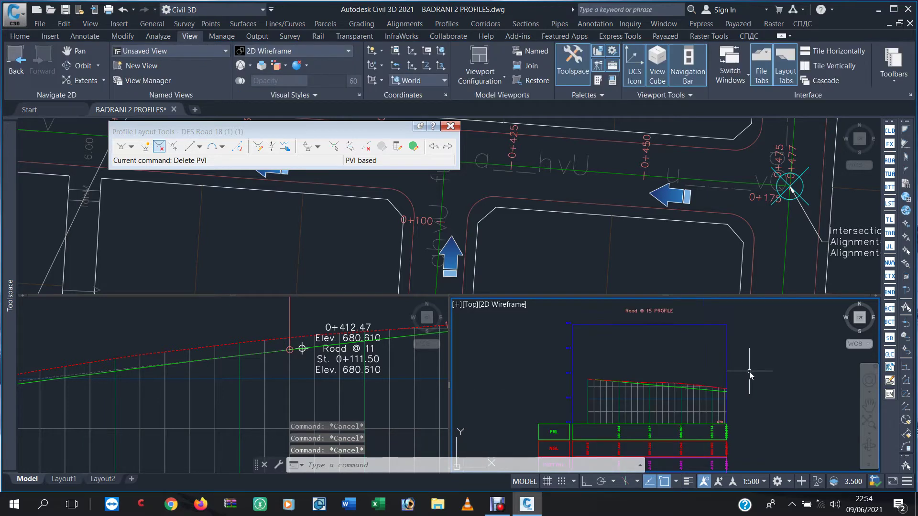
scroll(716, 393, up, 3)
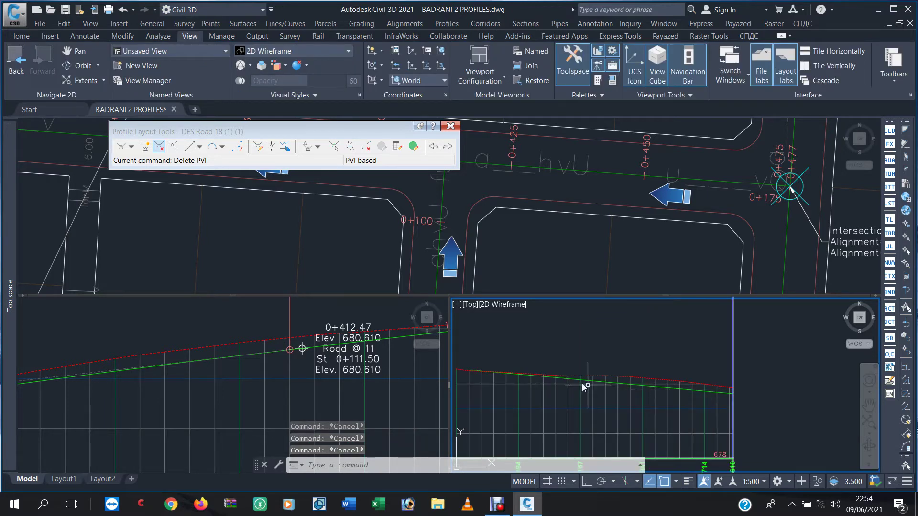
- Check the remaining two PVIs in the Panorama PVI table, then close it
click(563, 382)
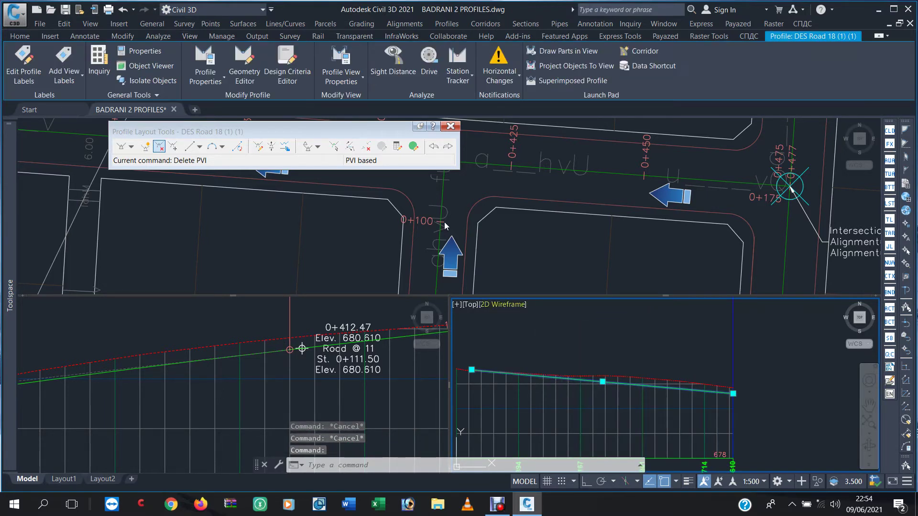
click(414, 147)
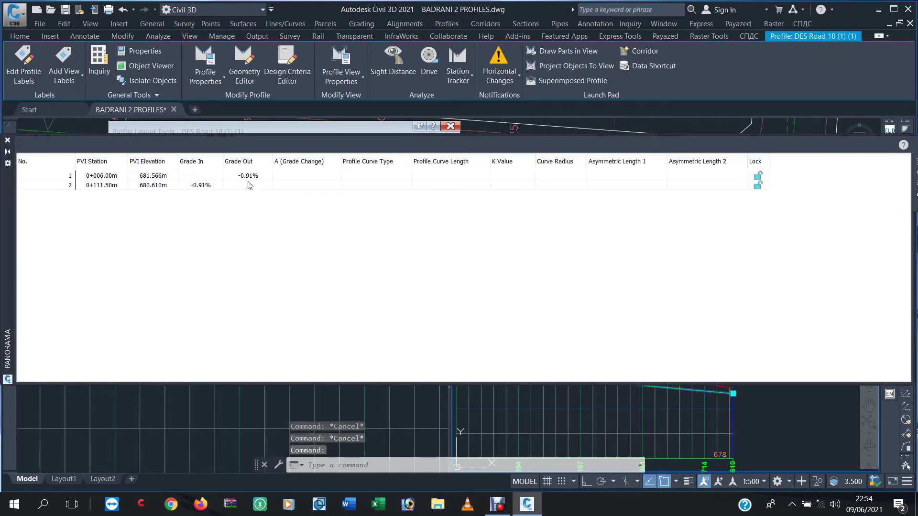
click(150, 188)
mouse_move(180, 131)
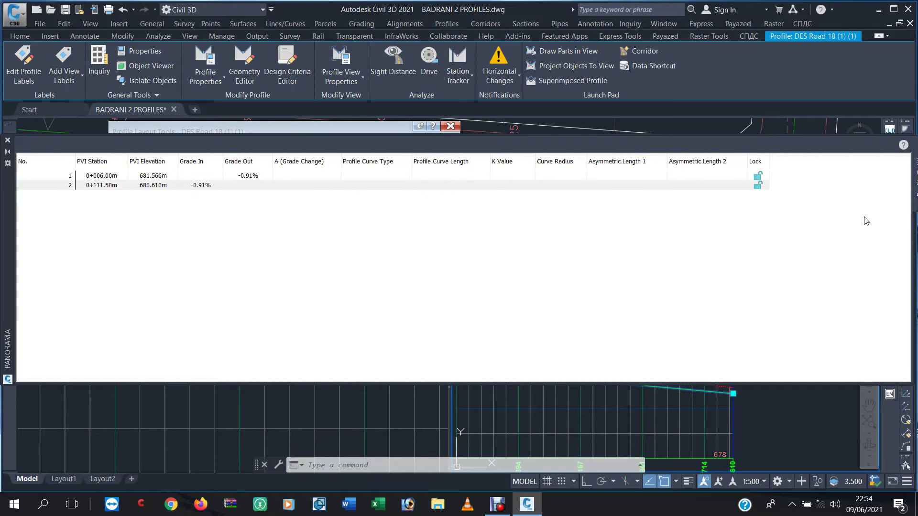
click(7, 140)
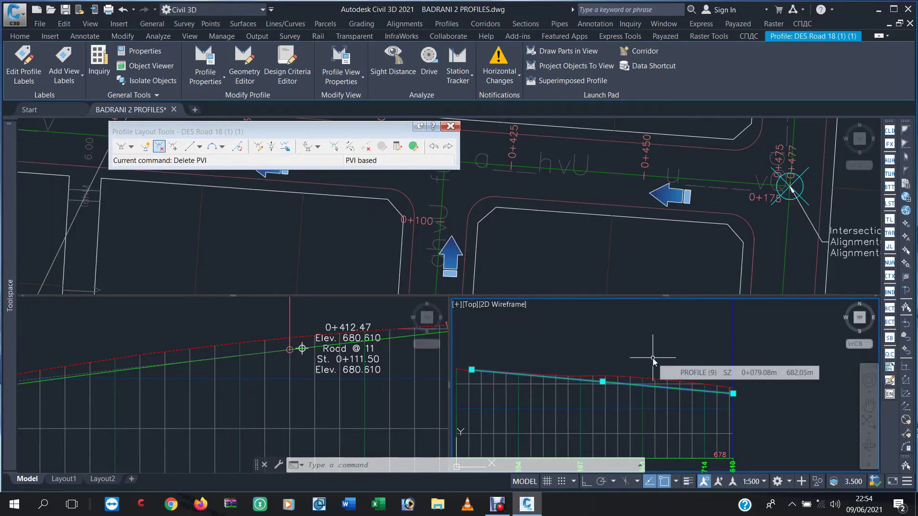
- End the profile editing session and clear all selections
key(Escape)
key(Escape)
key(Escape)
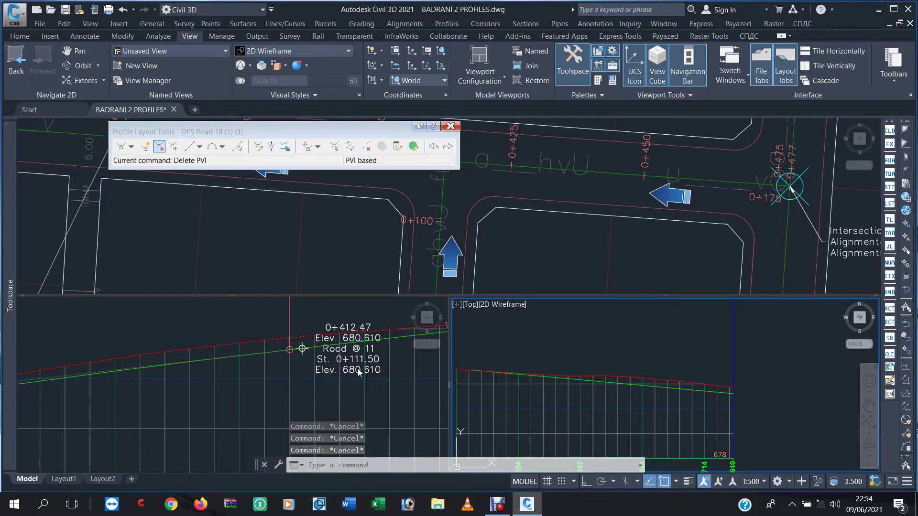
click(400, 365)
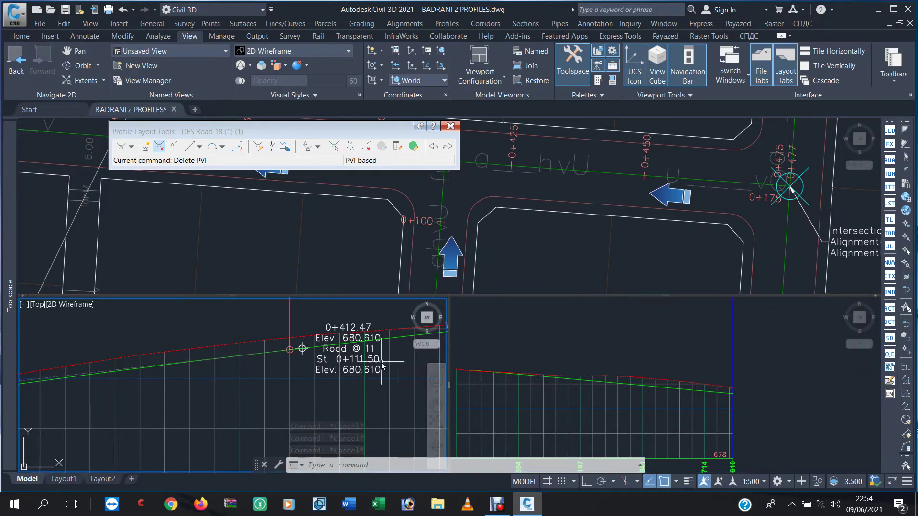
click(586, 235)
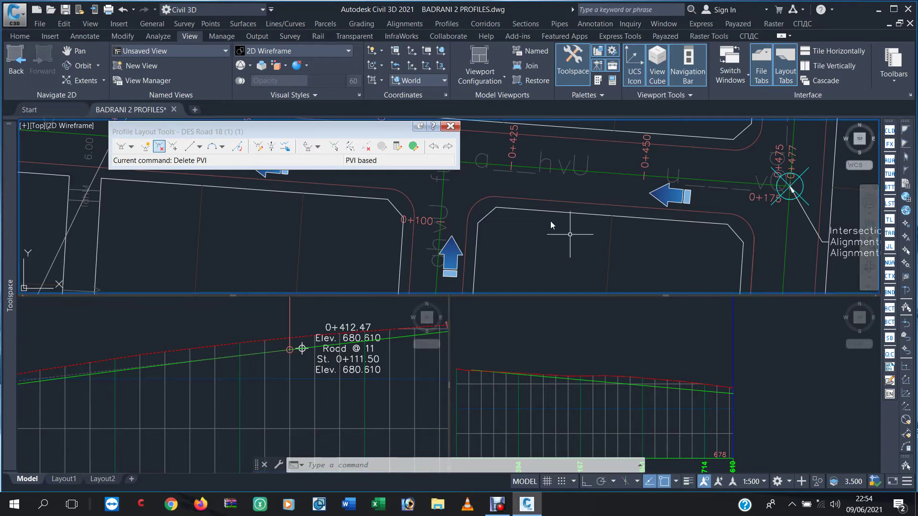
key(Escape)
key(Escape)
key(Escape)
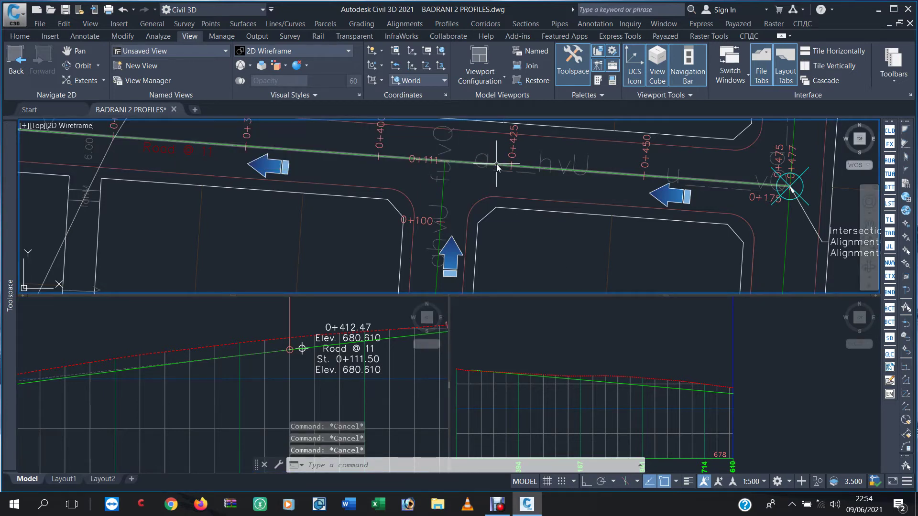
- Zoom and pan the plan to show the road network, then activate the lower-left profile viewport
scroll(550, 215, down, 3)
middle_drag(544, 239, 577, 221)
scroll(577, 221, down, 4)
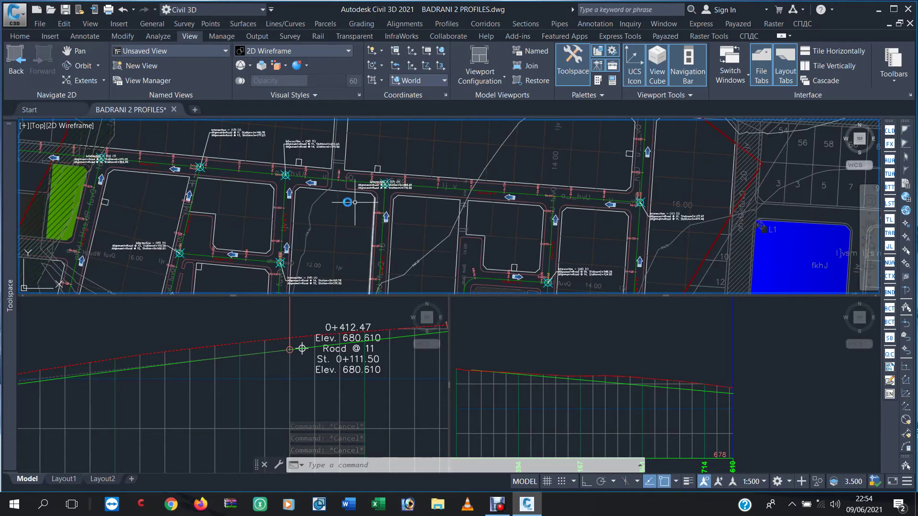
middle_drag(283, 210, 396, 204)
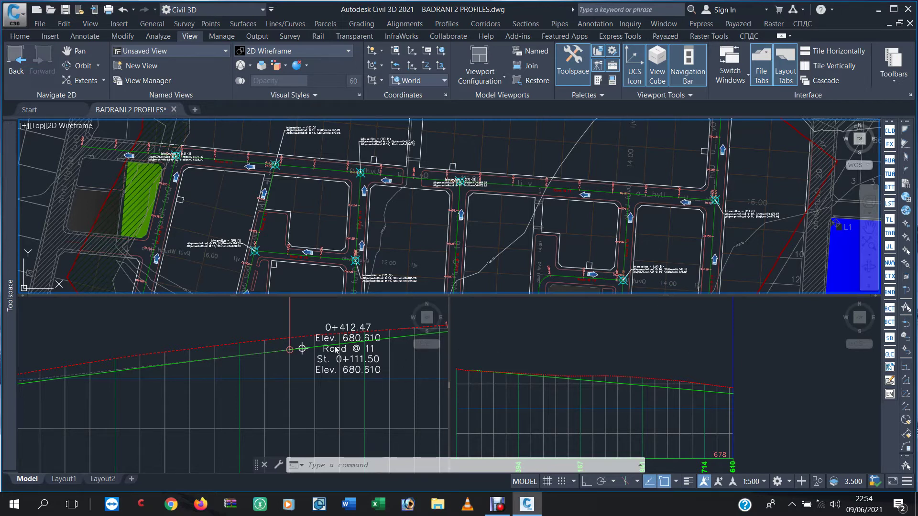
click(293, 373)
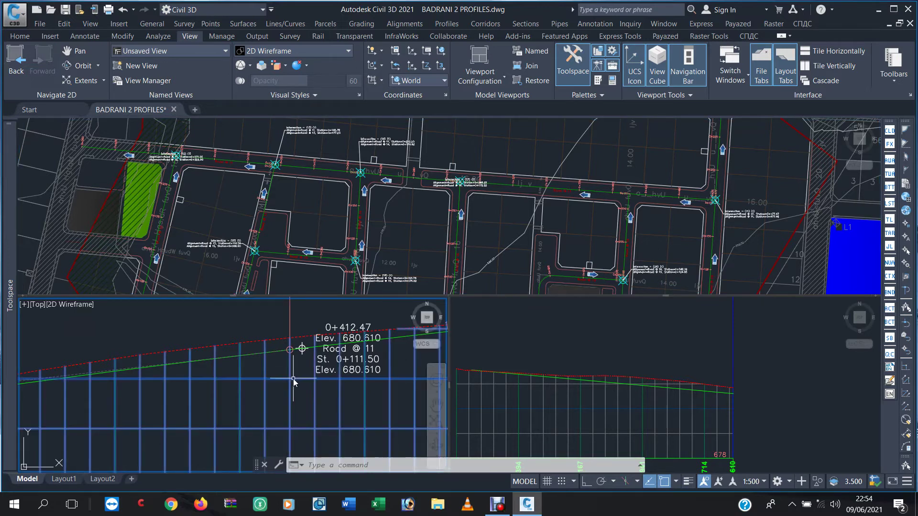
- Select the profile view and try Add Crossings To Profile View, cancelling the first picks
click(294, 383)
click(478, 93)
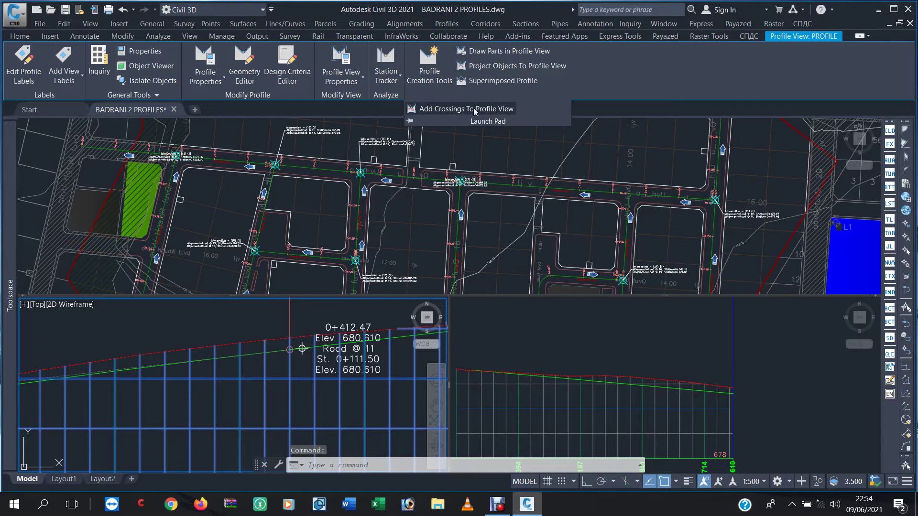
click(466, 109)
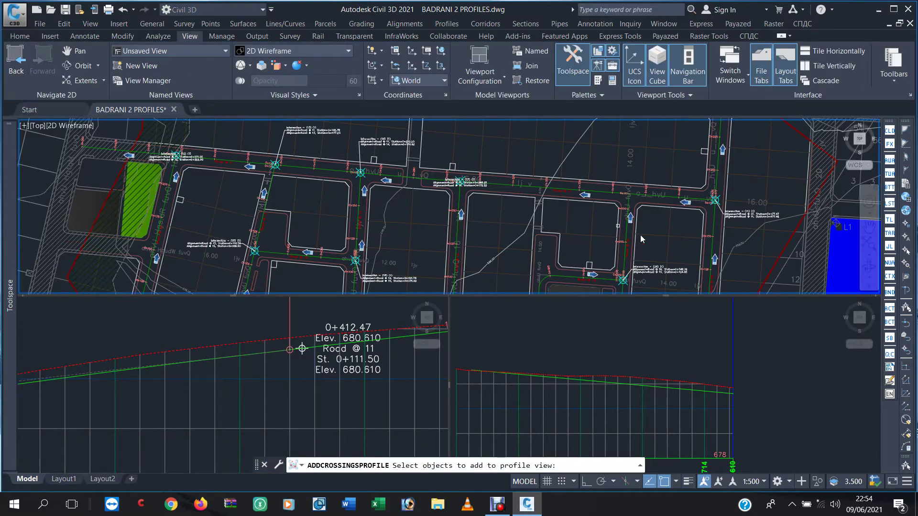
click(715, 234)
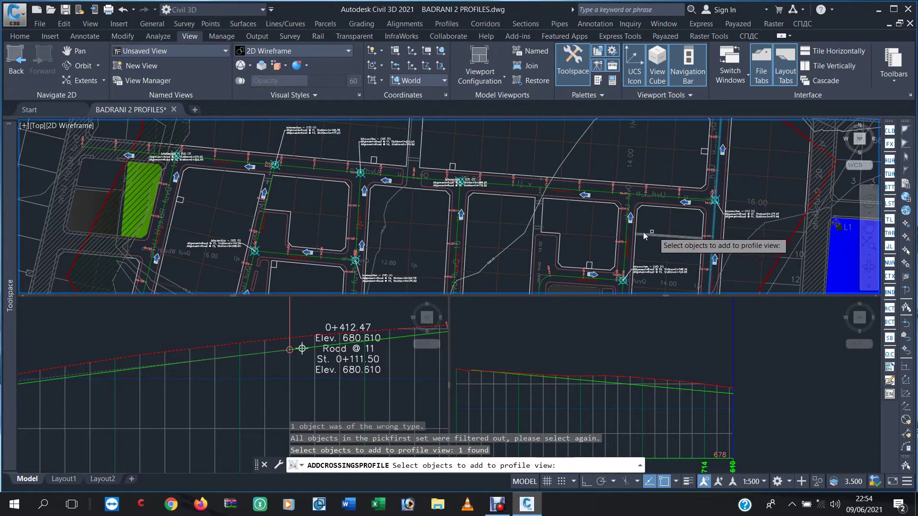
click(627, 232)
click(627, 234)
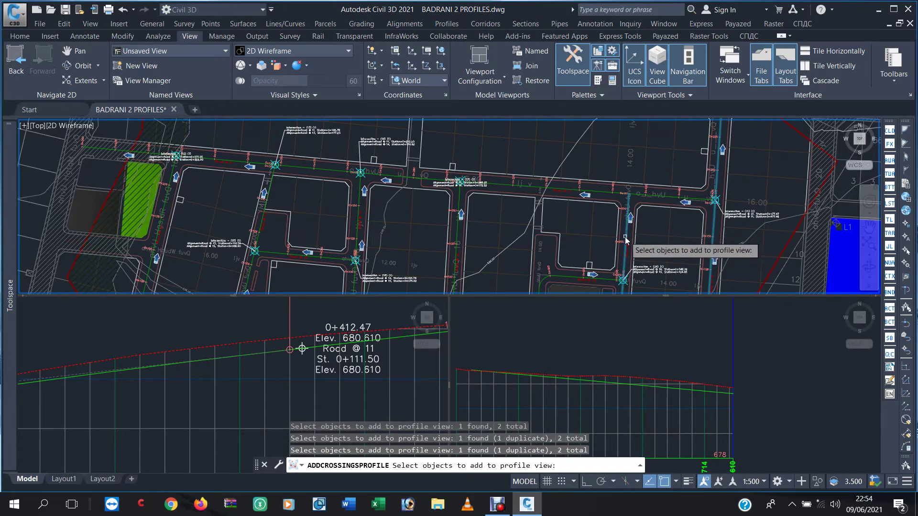
key(Escape)
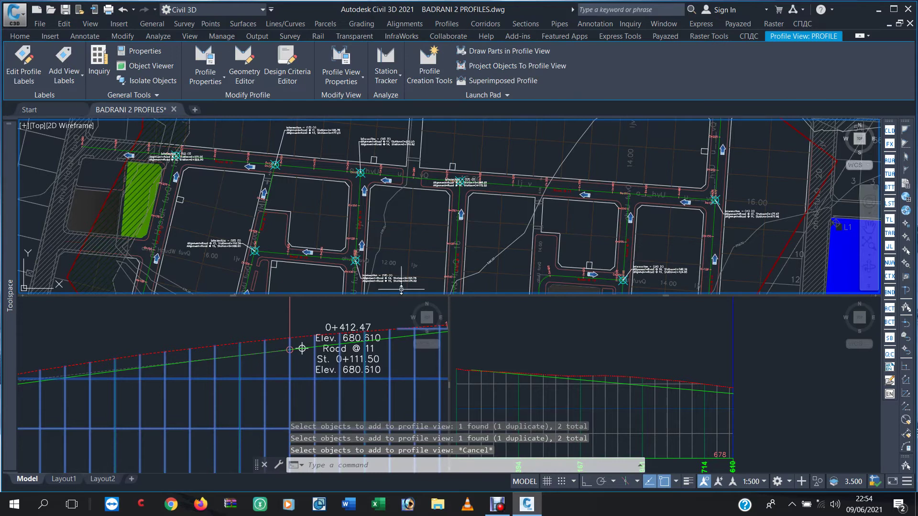
- Restart Add Crossings To Profile View and pick five crossing road alignments in plan
click(493, 95)
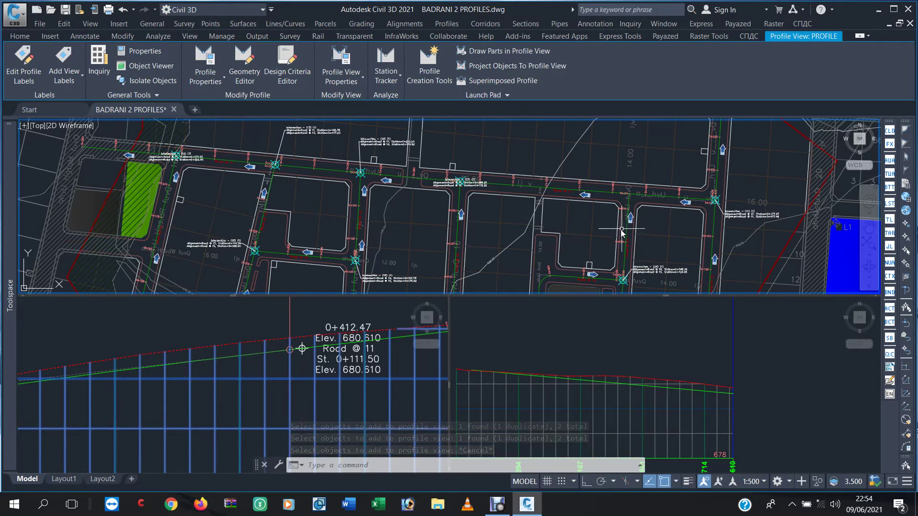
click(466, 95)
click(471, 109)
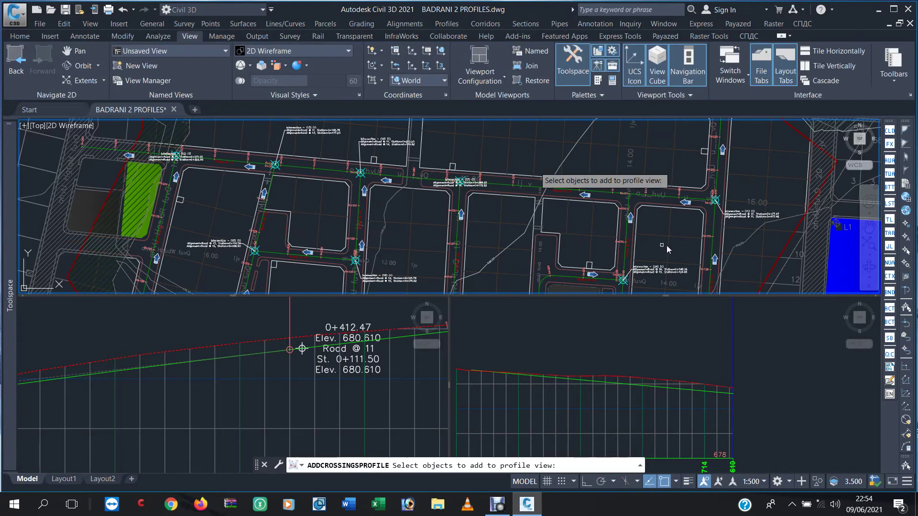
click(718, 234)
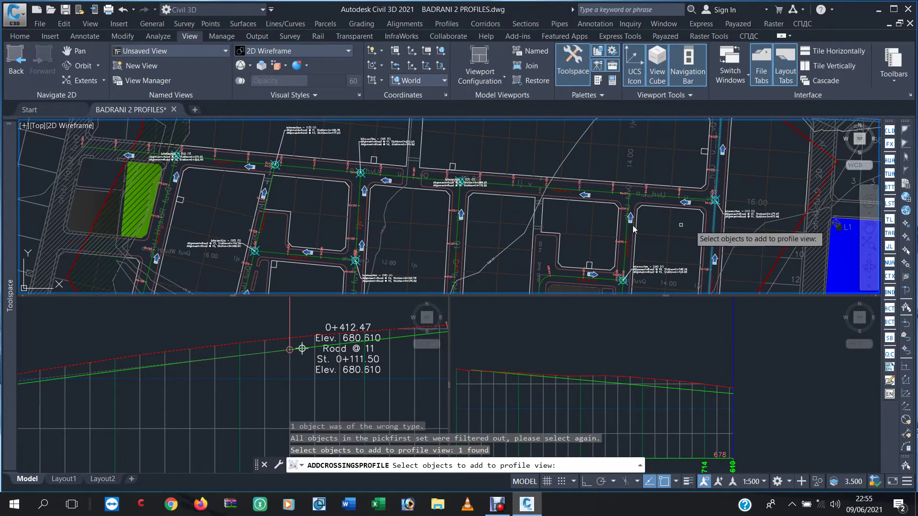
click(457, 213)
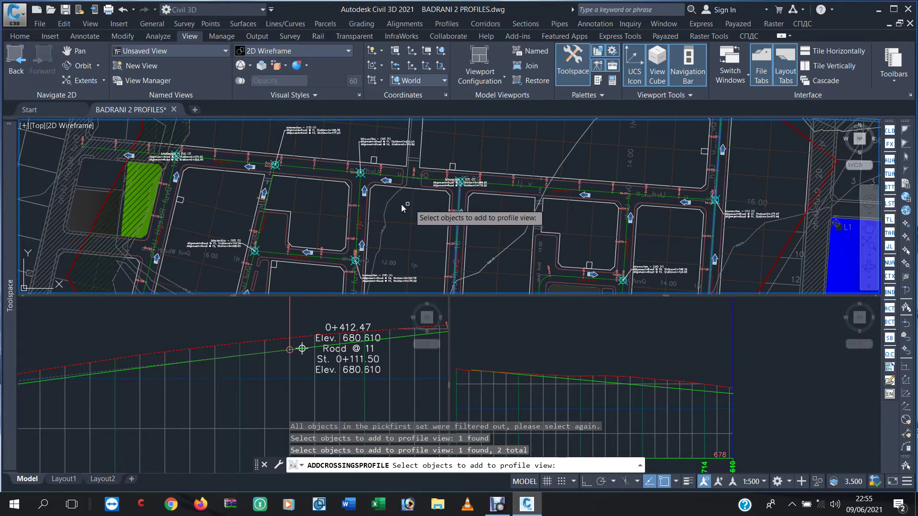
click(361, 204)
click(264, 191)
click(171, 184)
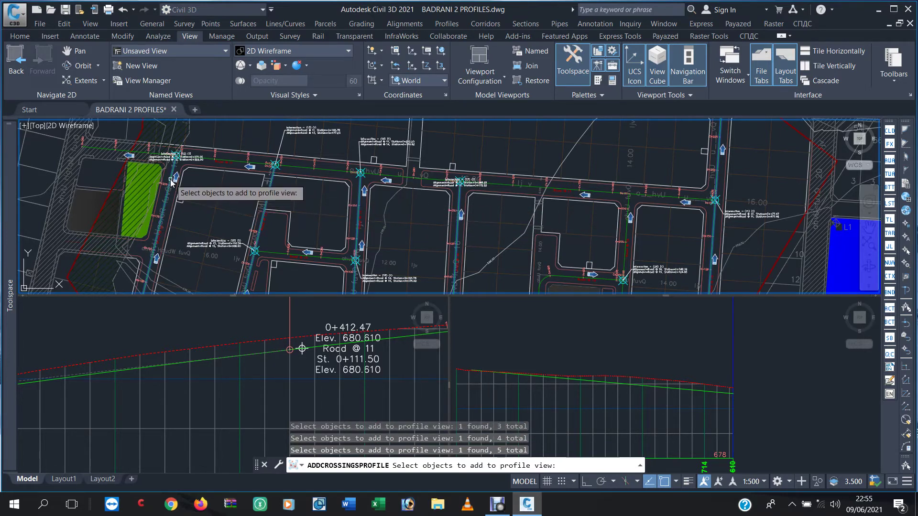
key(Return)
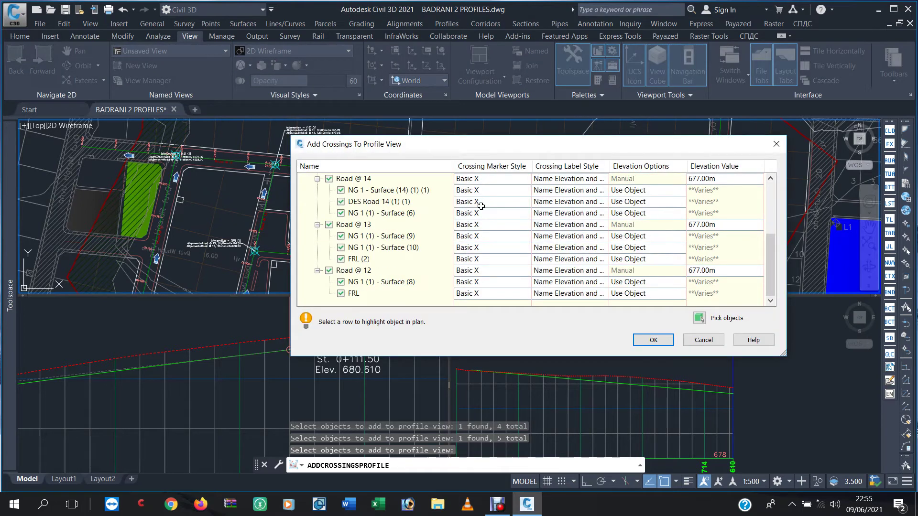
- Set all crossings to label style <none>, marker style _No Markers and Manual elevation
drag(770, 247, 770, 196)
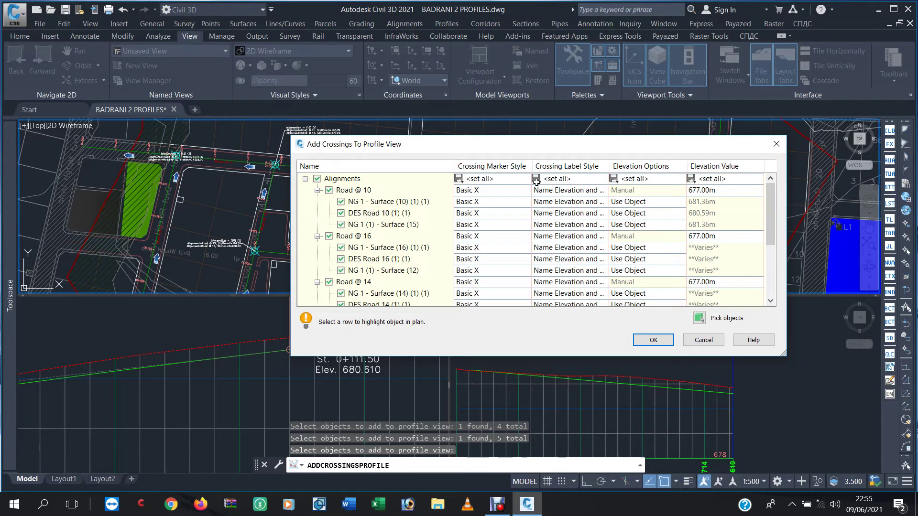
click(536, 178)
click(585, 302)
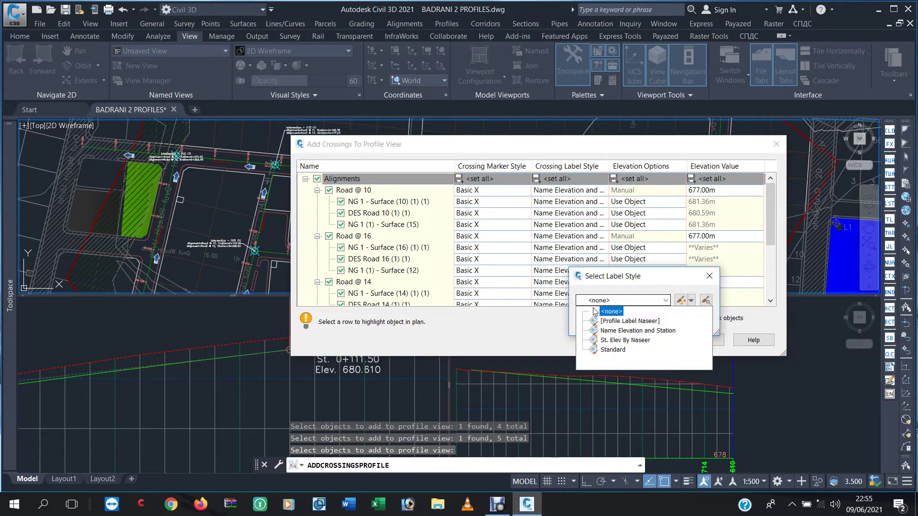
click(597, 322)
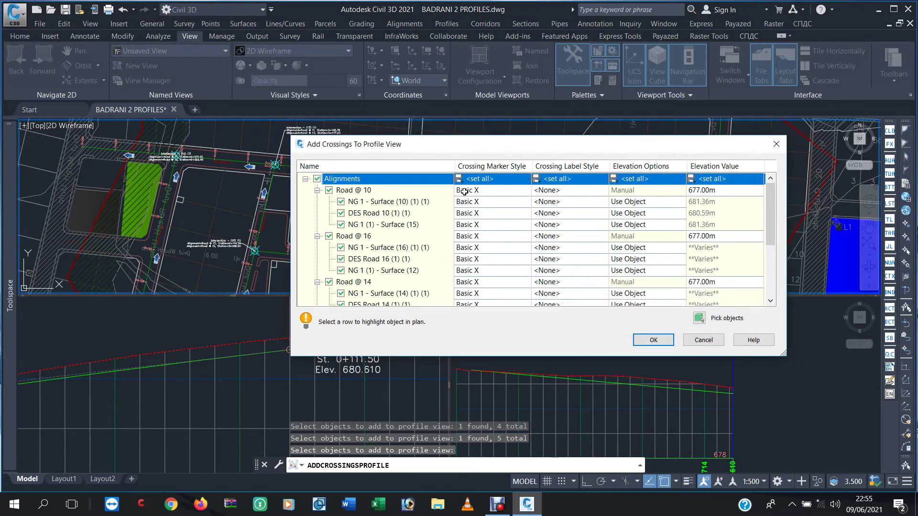
click(457, 179)
click(607, 300)
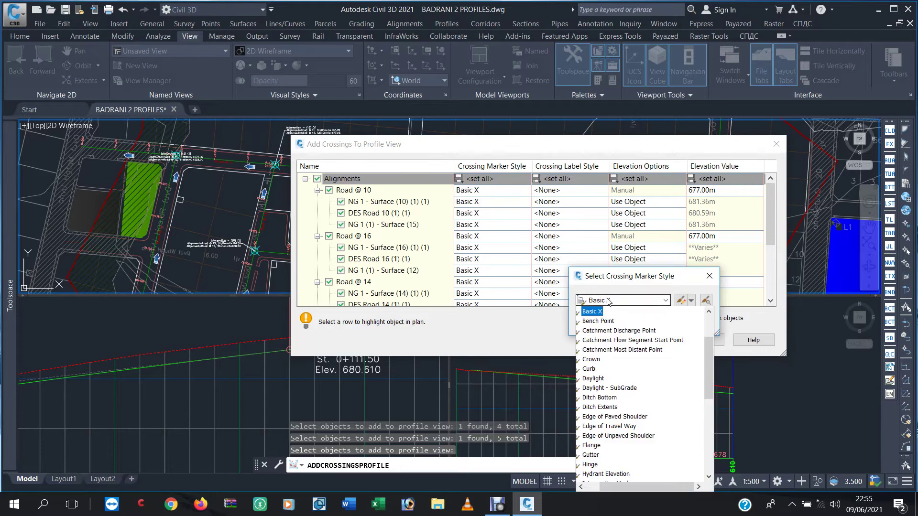
scroll(606, 321, up, 2)
click(598, 320)
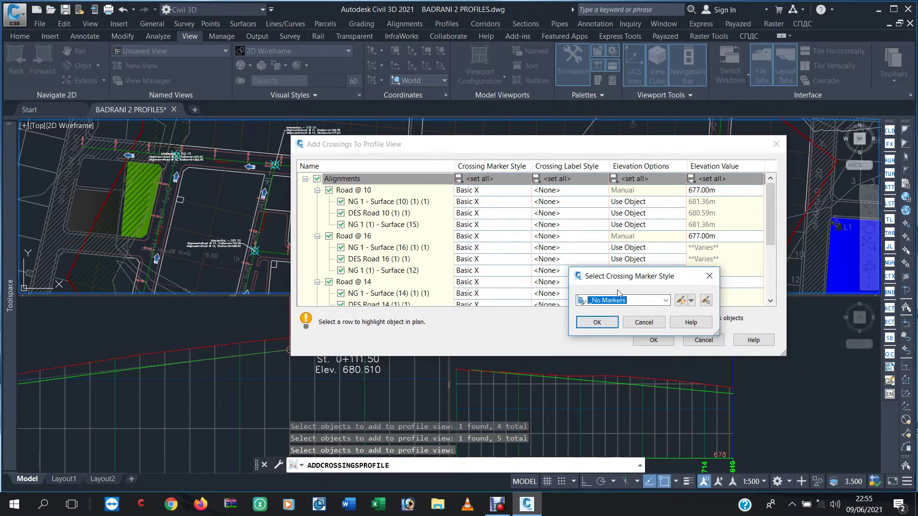
click(597, 322)
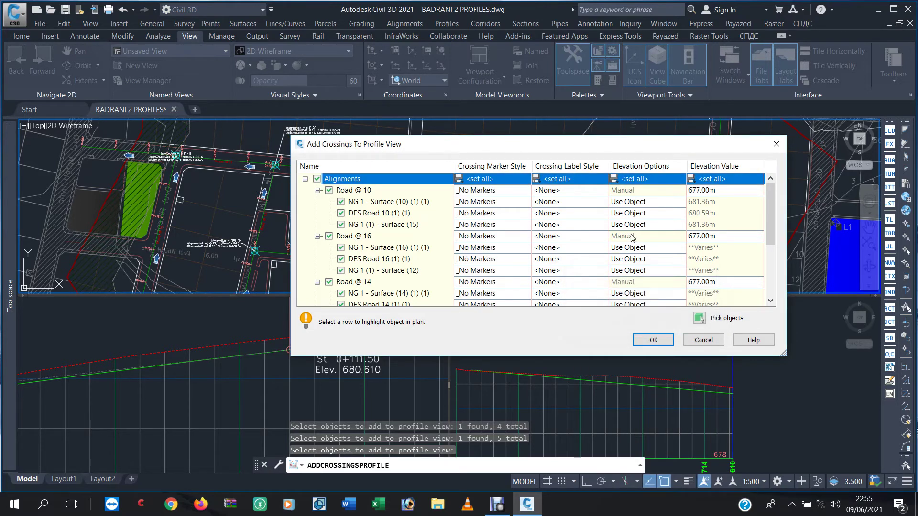
click(626, 180)
click(622, 204)
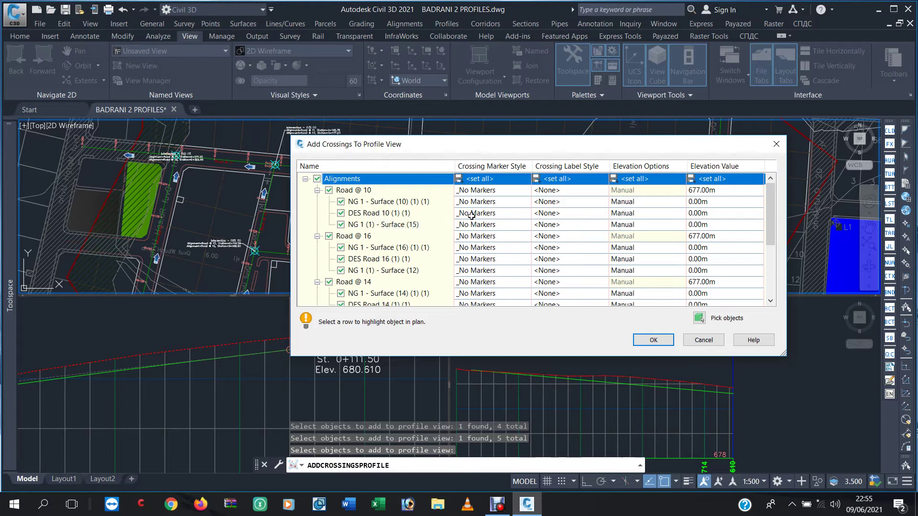
- Give the DES Road 10 crossing the Basic Circle with Cross marker and the custom profile label style
double_click(494, 215)
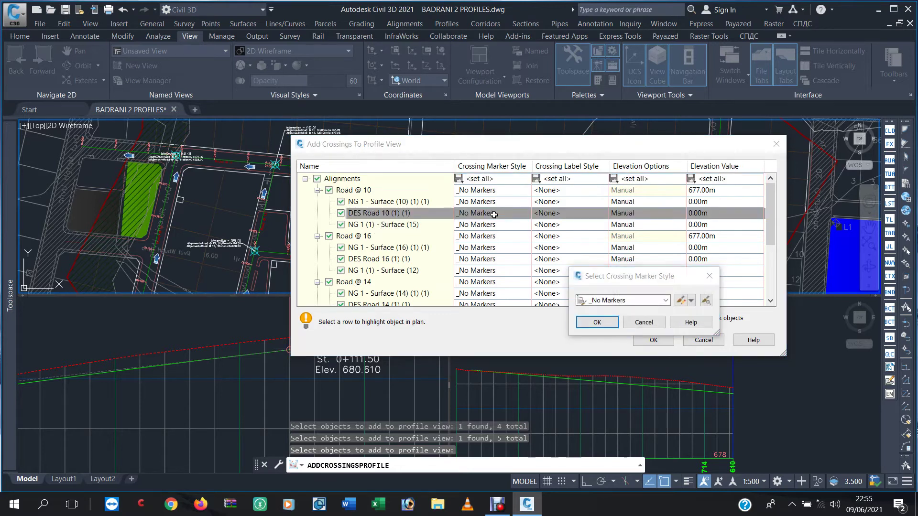
click(627, 303)
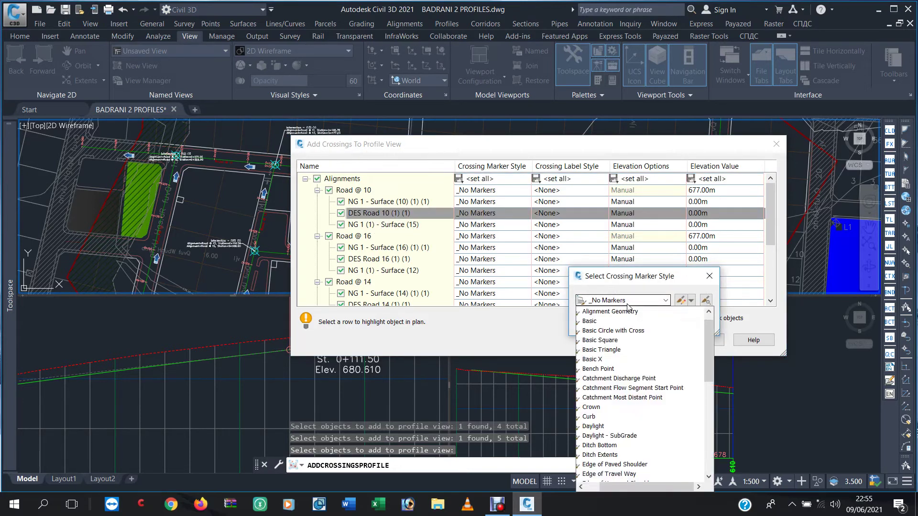
click(625, 332)
click(592, 322)
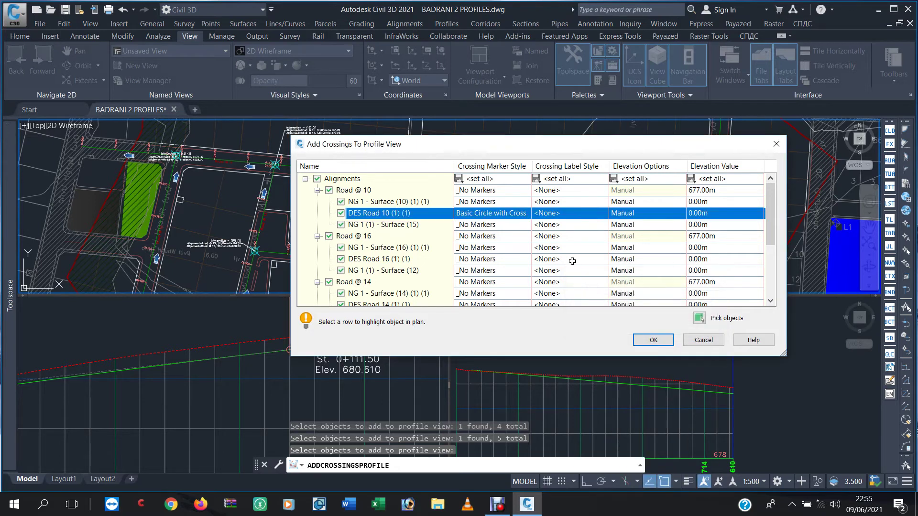
double_click(576, 210)
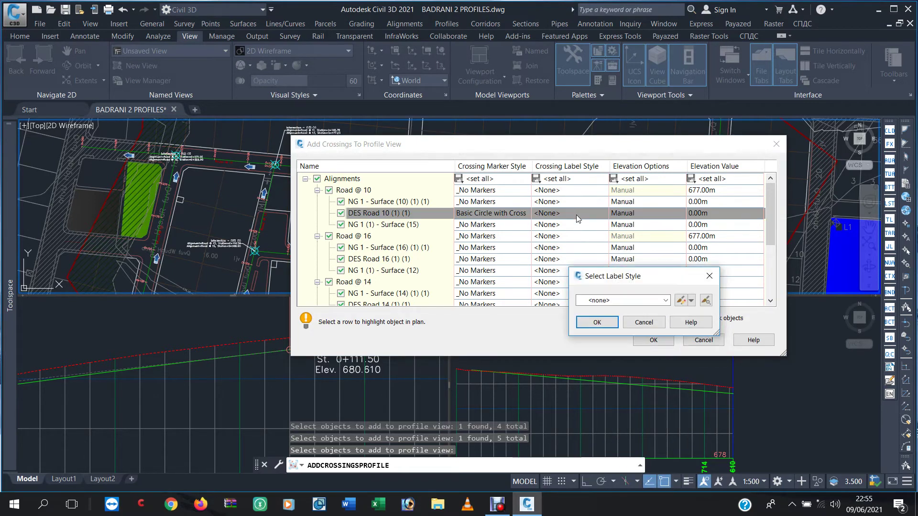
click(613, 302)
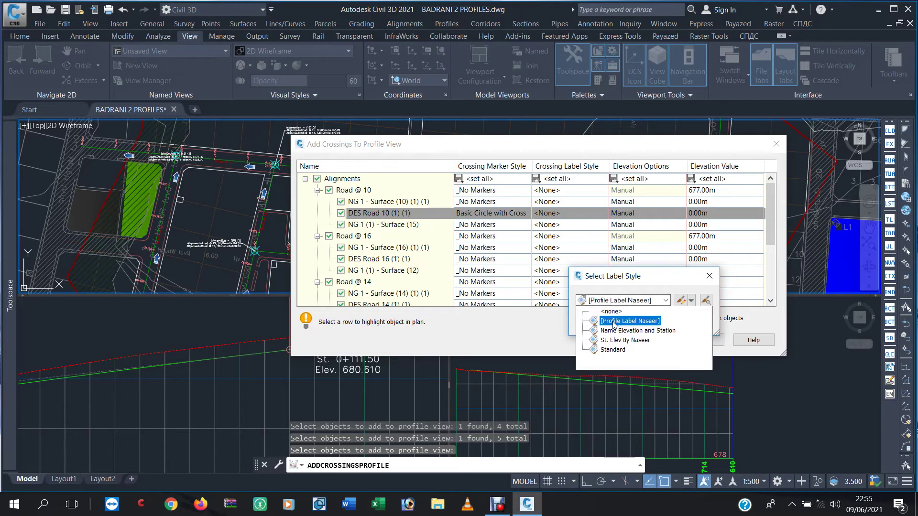
click(614, 322)
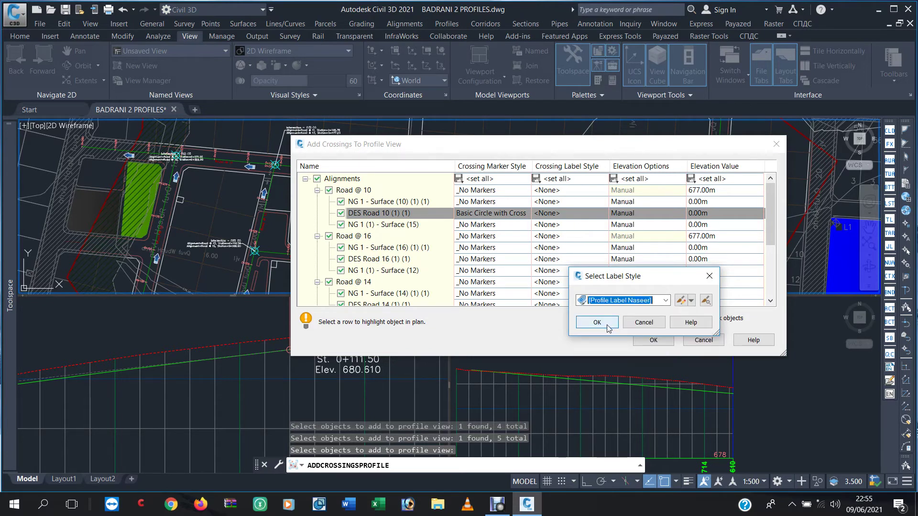
click(597, 323)
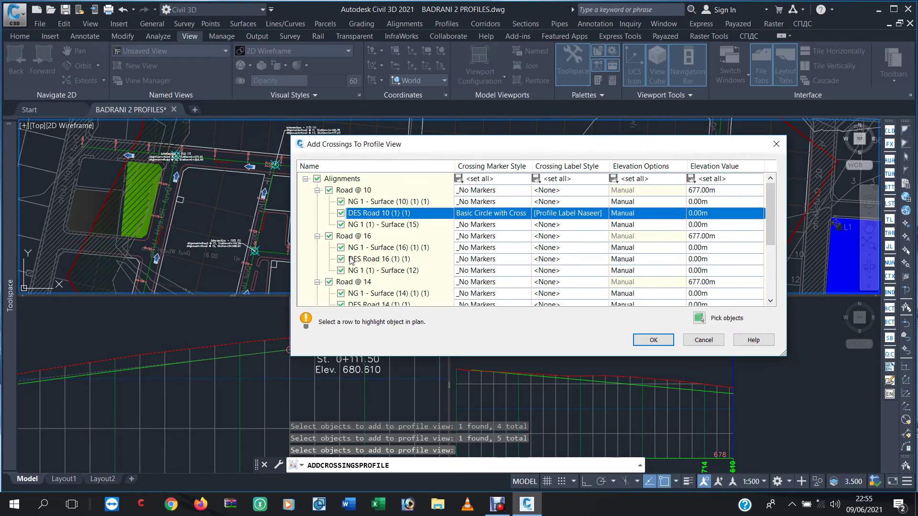
- Remove the NG 1 surface crossings listed under Roads @ 16 and @ 10
click(365, 248)
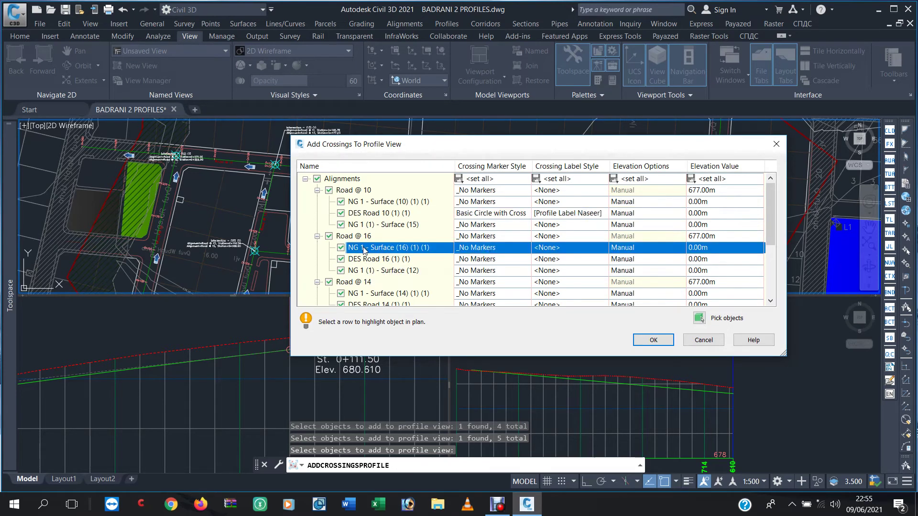
right_click(365, 248)
click(390, 279)
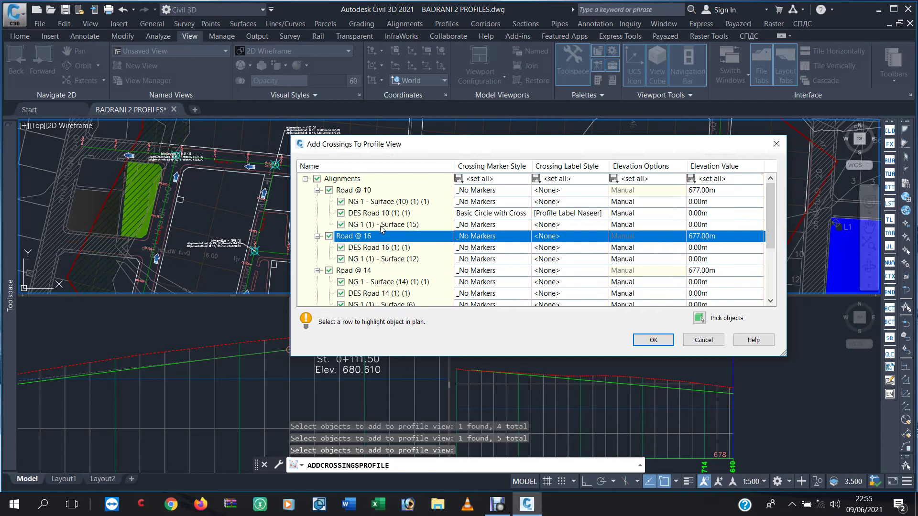
click(381, 227)
right_click(381, 228)
click(407, 256)
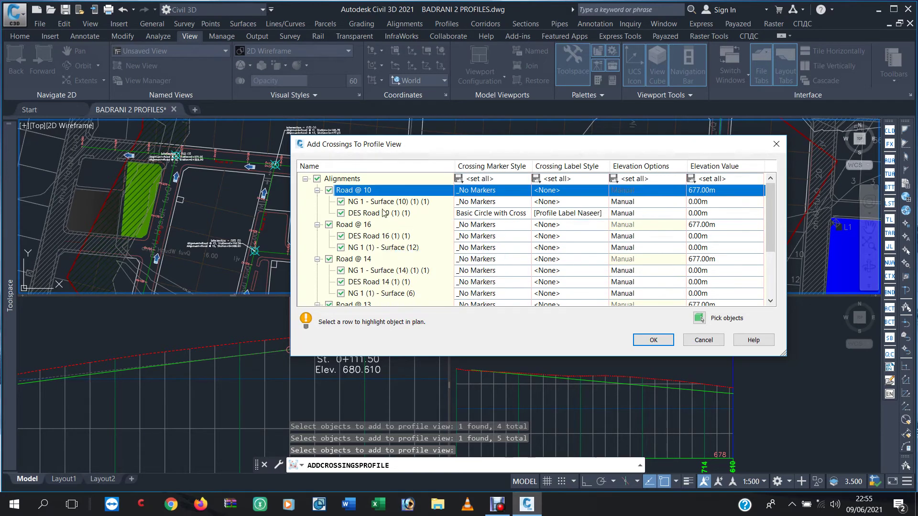
click(380, 206)
right_click(381, 205)
click(402, 236)
click(379, 237)
- Remove the NG 1 (1) - Surface (12), NG 1 - Surface (14) (1) (1) and NG 1 (1) - Surface (6) crossings
right_click(379, 238)
click(402, 272)
click(373, 249)
right_click(373, 248)
click(397, 281)
click(378, 259)
right_click(378, 258)
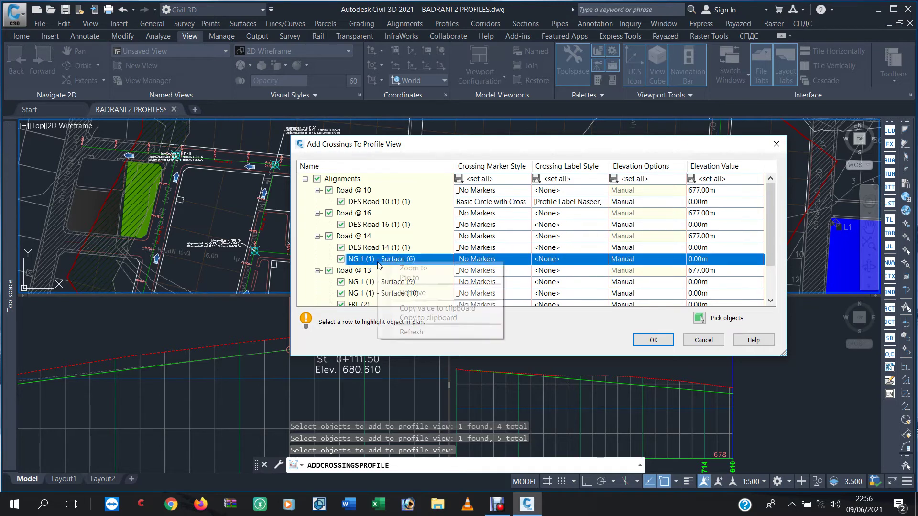
click(402, 292)
- Remove the NG 1 (1) - Surface (9), (10) and (8) crossings further down the list
scroll(395, 263, down, 1)
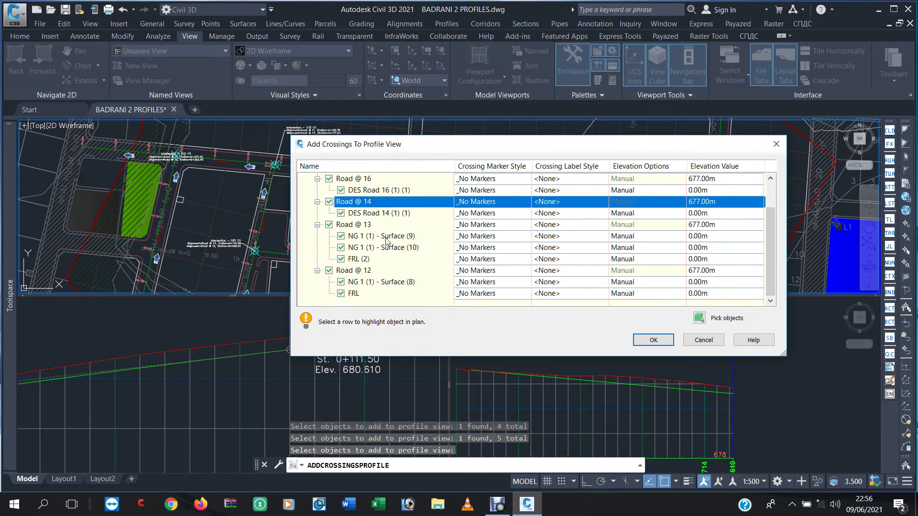
click(388, 240)
right_click(387, 239)
click(402, 270)
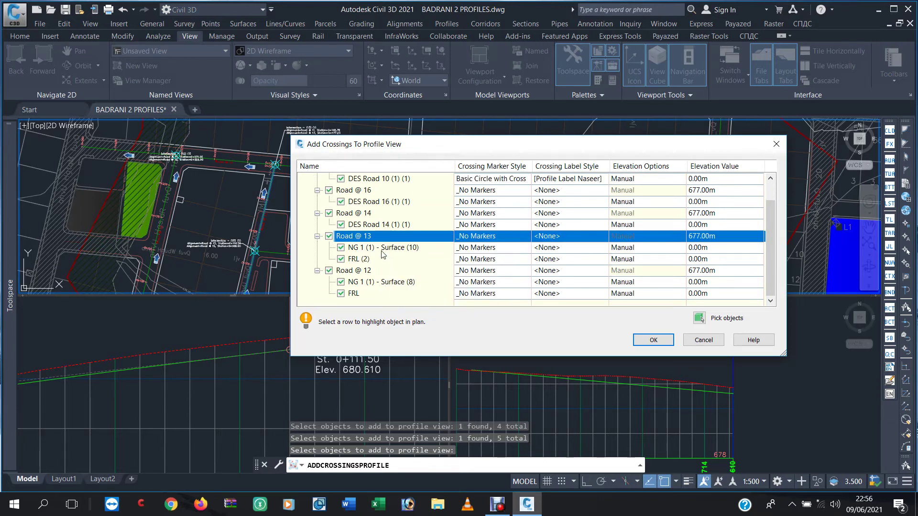
click(381, 249)
right_click(382, 249)
click(402, 281)
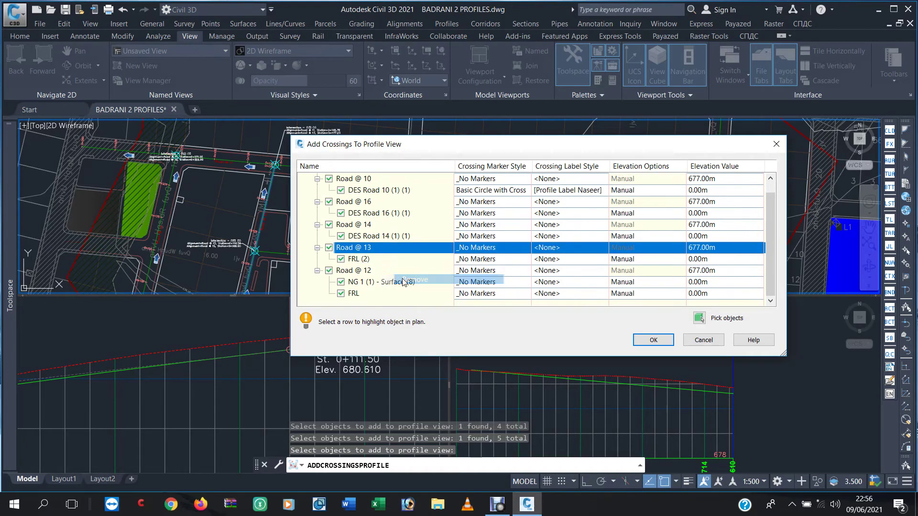
click(367, 282)
right_click(367, 282)
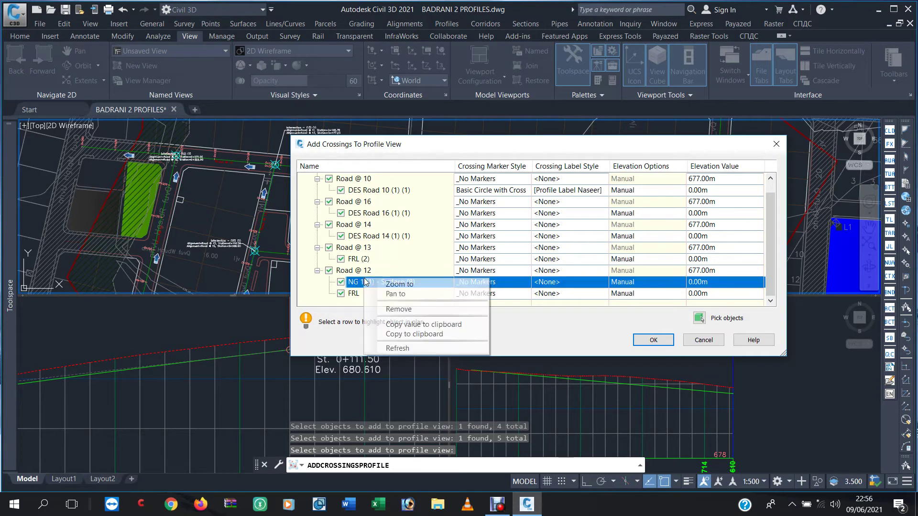
click(392, 309)
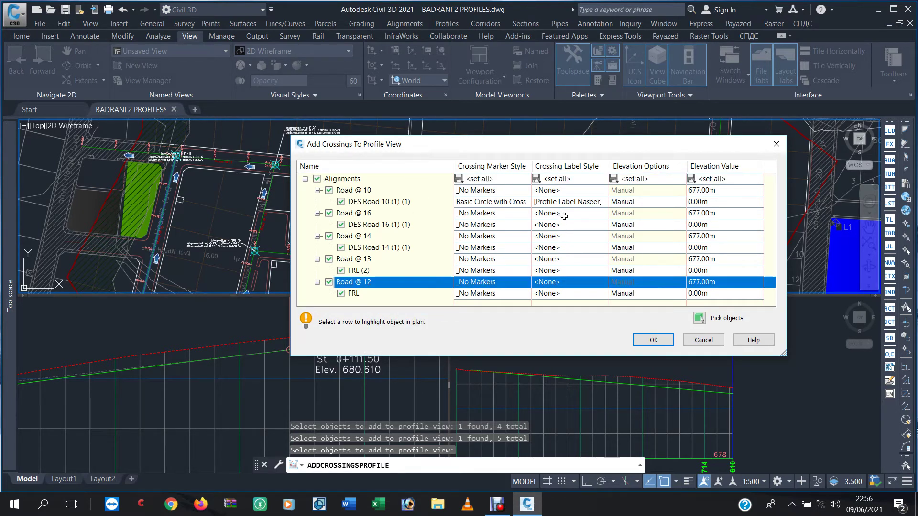
- Leave the Road @ 16 crossing set to _No Markers after briefly trying Basic Circle with Cross
double_click(513, 216)
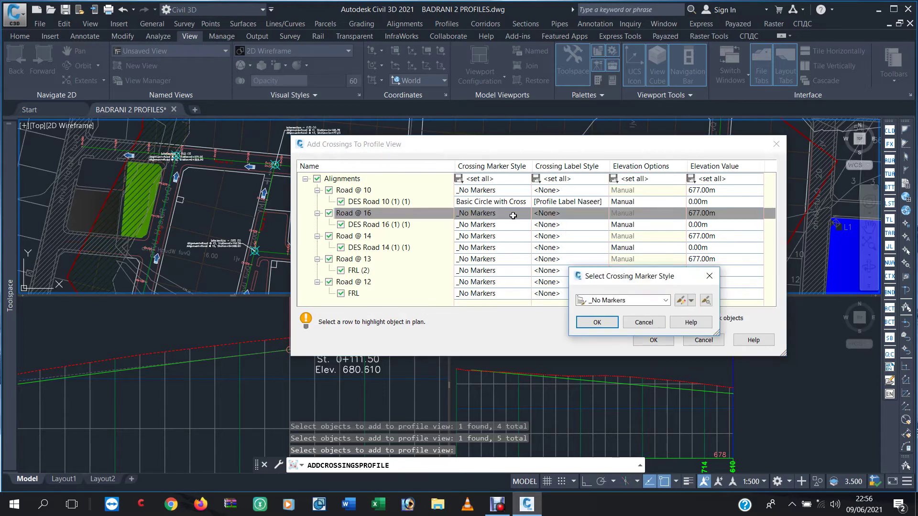
click(636, 325)
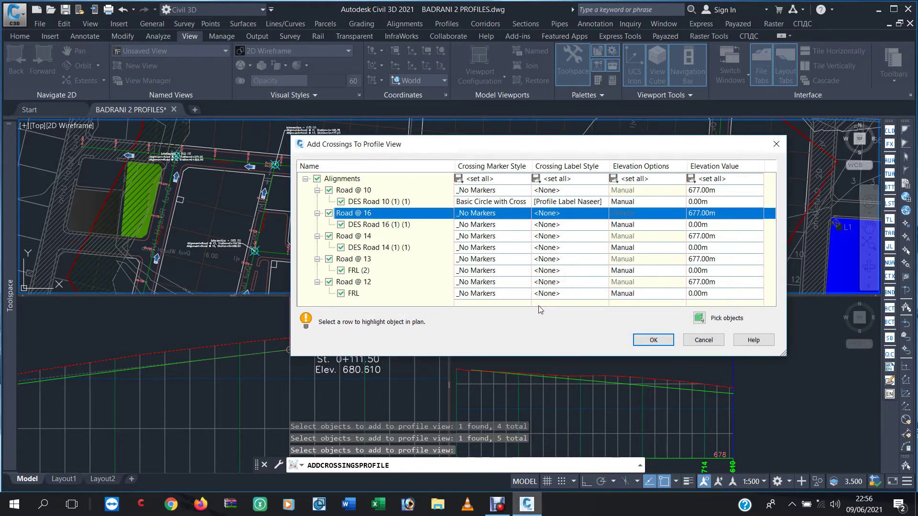
click(499, 298)
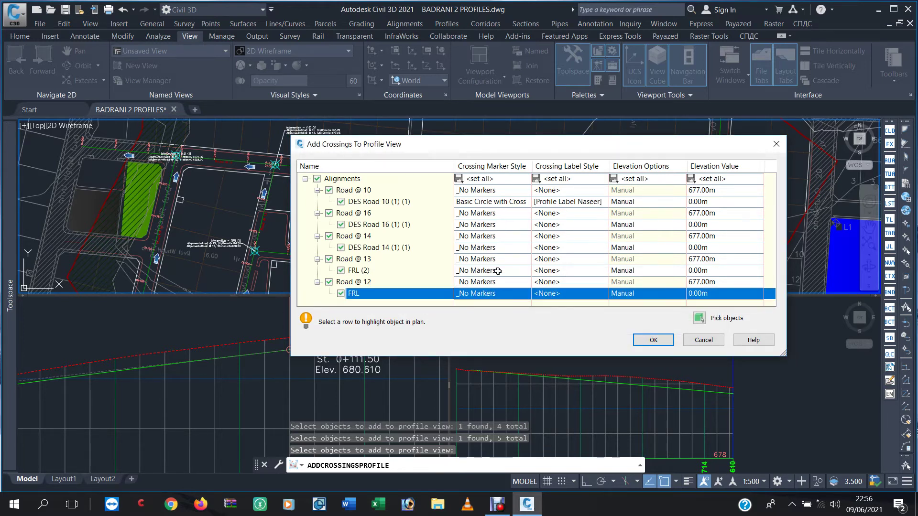
click(500, 216)
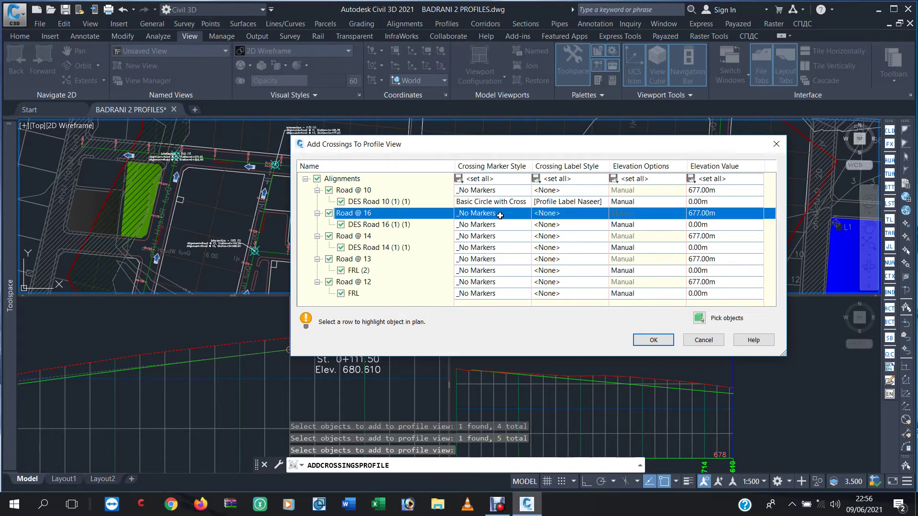
click(501, 216)
click(608, 301)
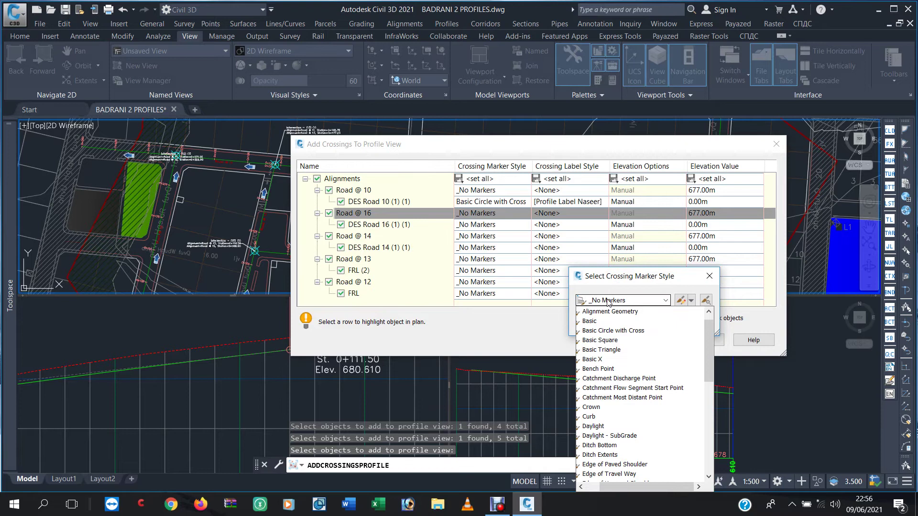
click(602, 330)
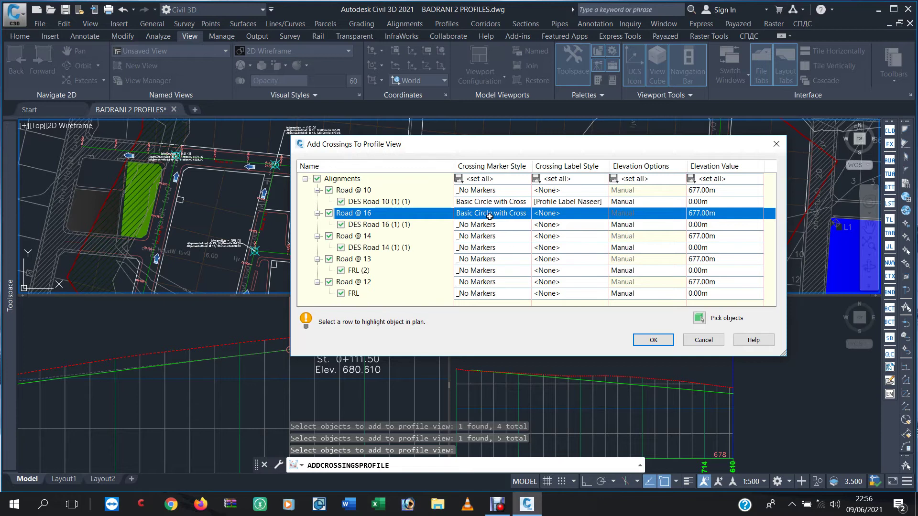
click(489, 216)
click(612, 300)
scroll(605, 318, up, 2)
click(604, 318)
click(598, 323)
- Give the DES Road 16 and DES Road 14 crossings the Basic Circle with Cross marker
click(399, 228)
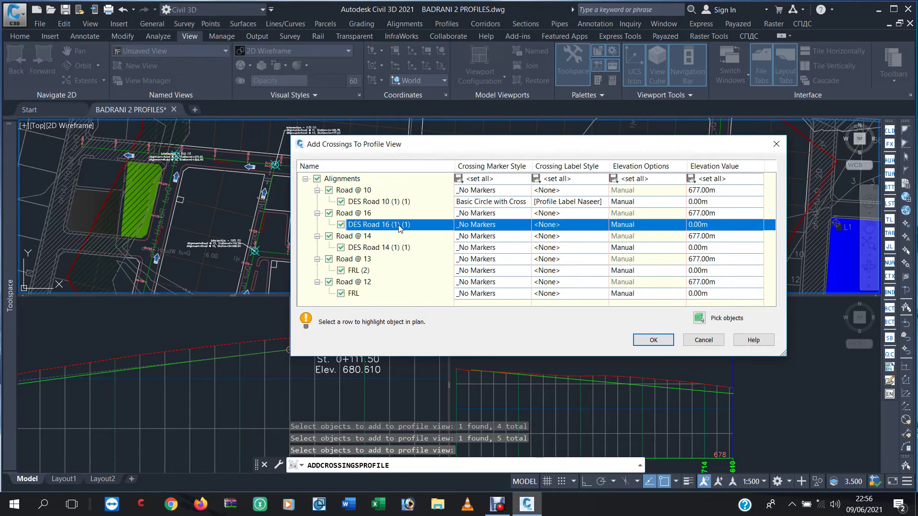
click(492, 227)
click(609, 301)
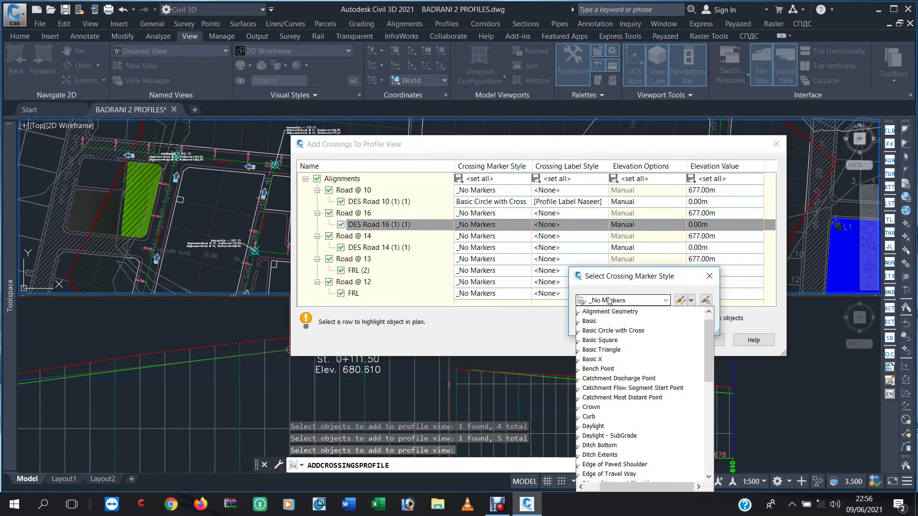
click(613, 331)
click(596, 322)
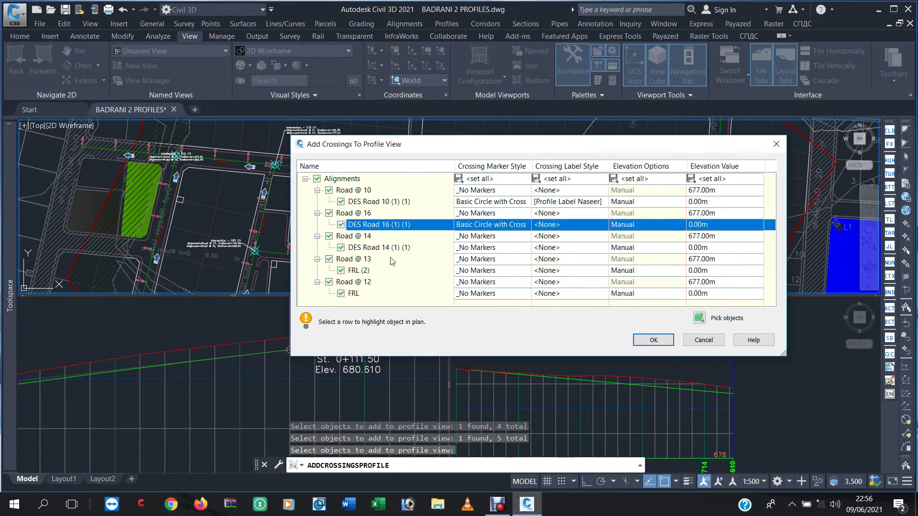
click(467, 248)
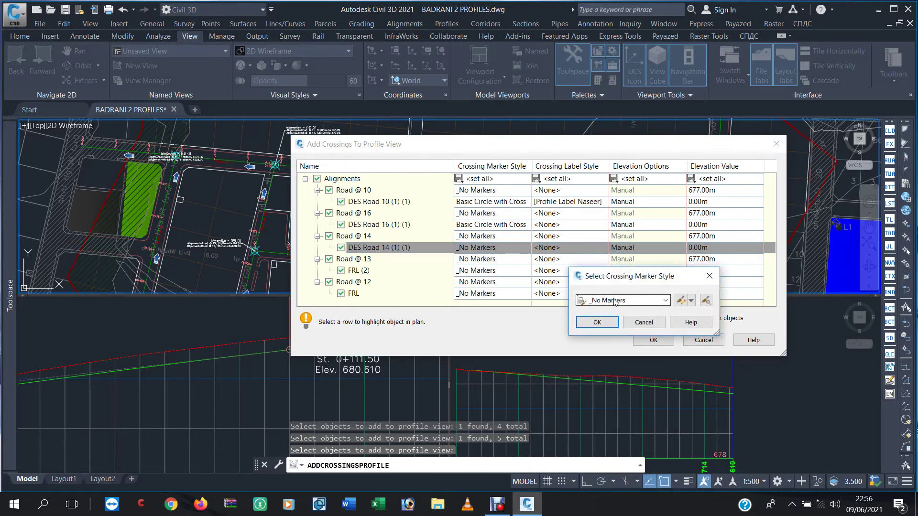
click(614, 300)
click(612, 331)
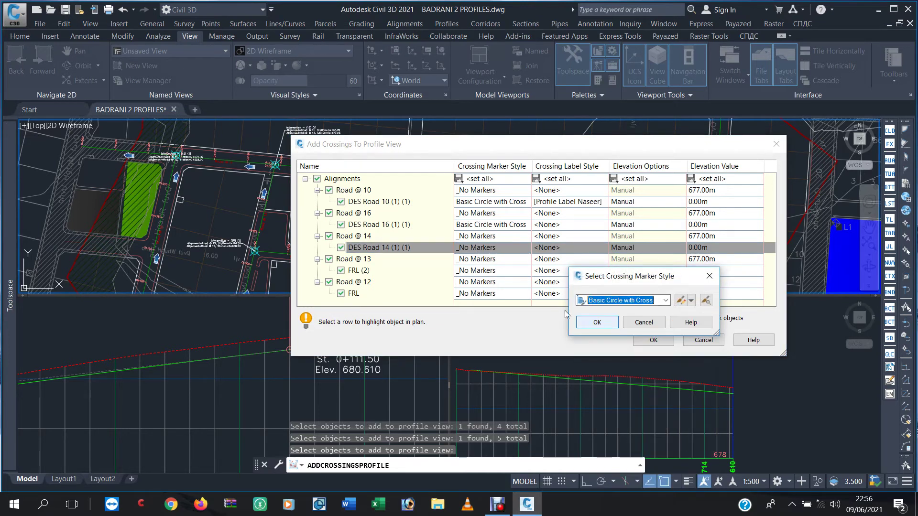
click(593, 323)
- Give the FRL (2) and FRL crossings the Basic Circle with Cross marker
click(429, 273)
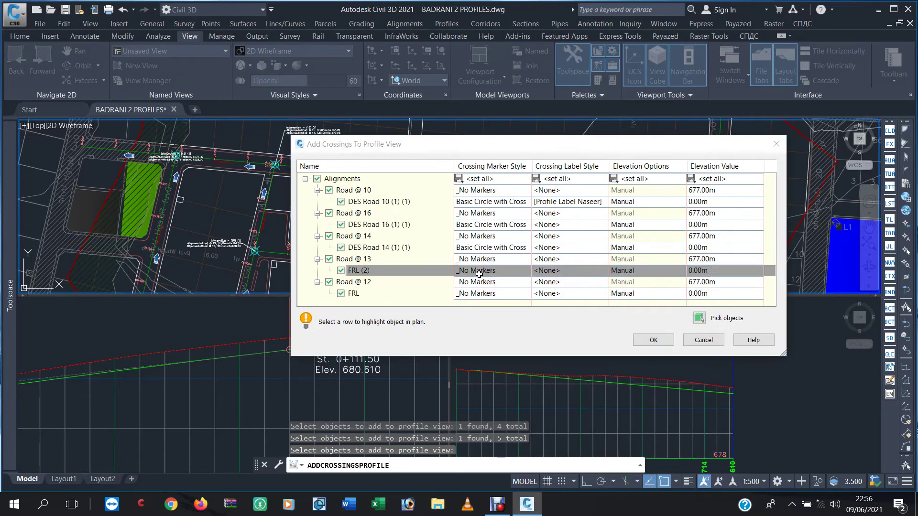
click(476, 270)
click(621, 300)
click(612, 330)
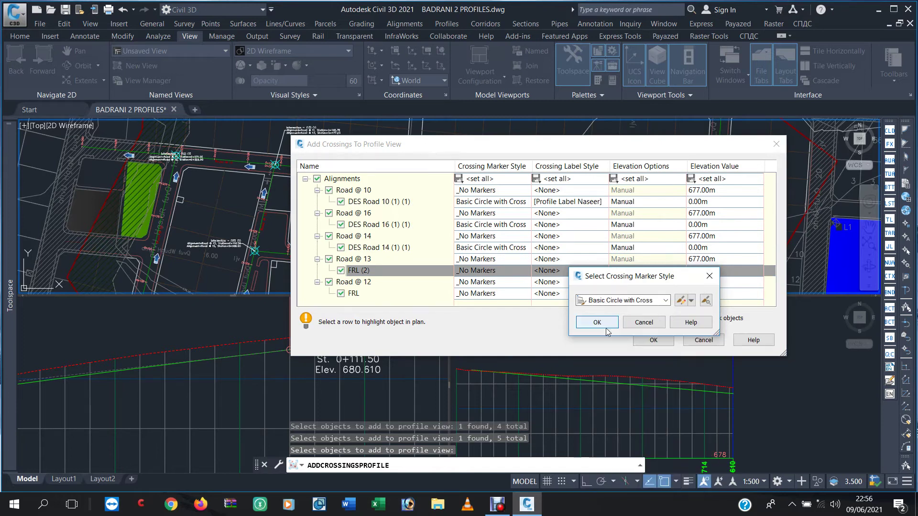
click(482, 295)
click(622, 300)
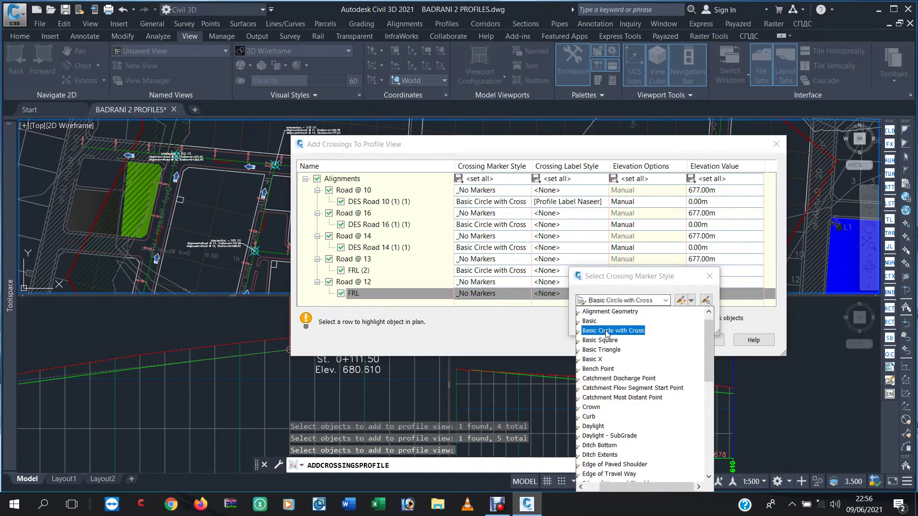
click(606, 331)
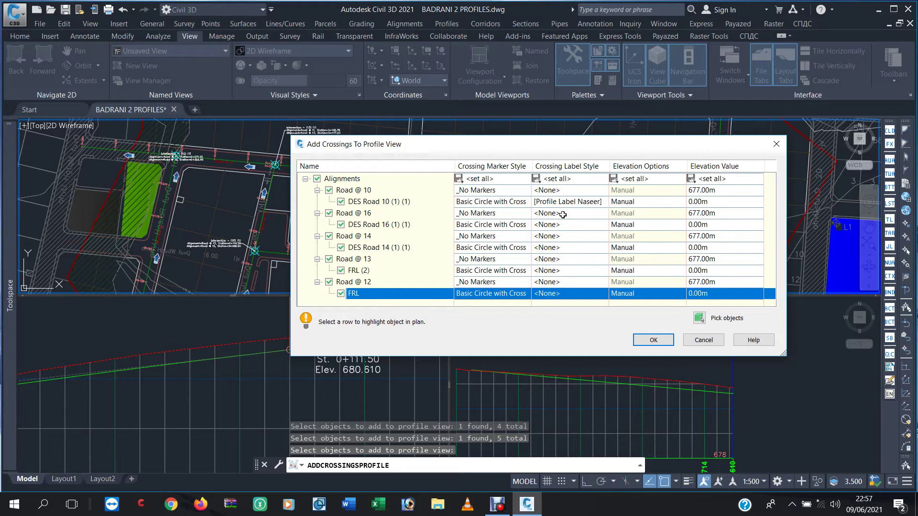
- Set Use Object elevations for DES Road 16, DES Road 14, FRL (2) and FRL, then add the crossings
click(382, 225)
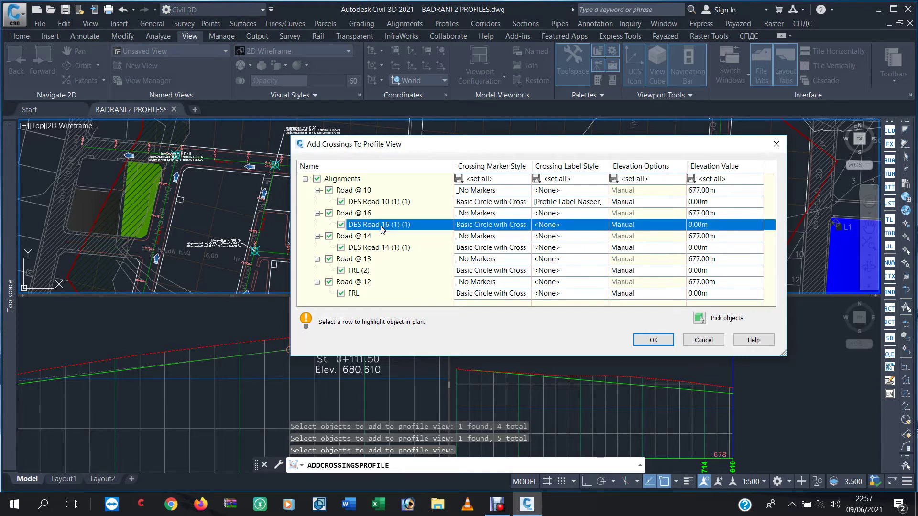
click(385, 249)
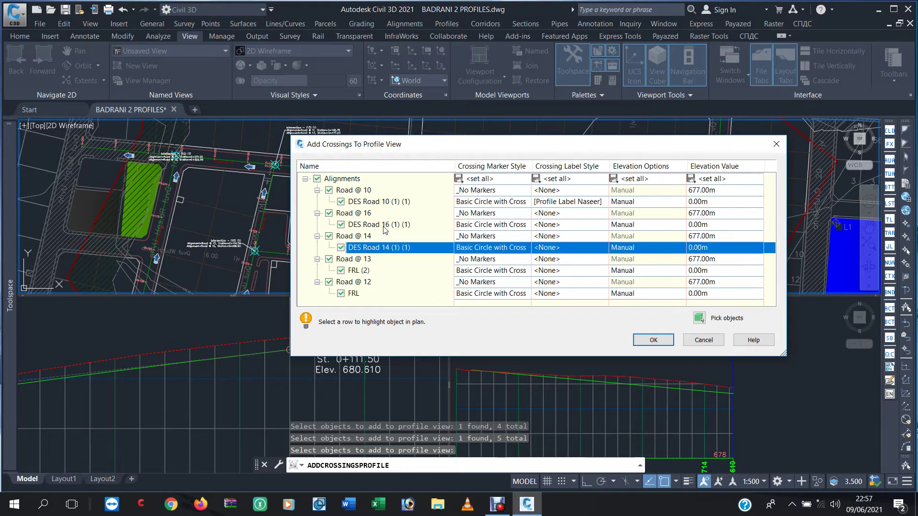
click(638, 223)
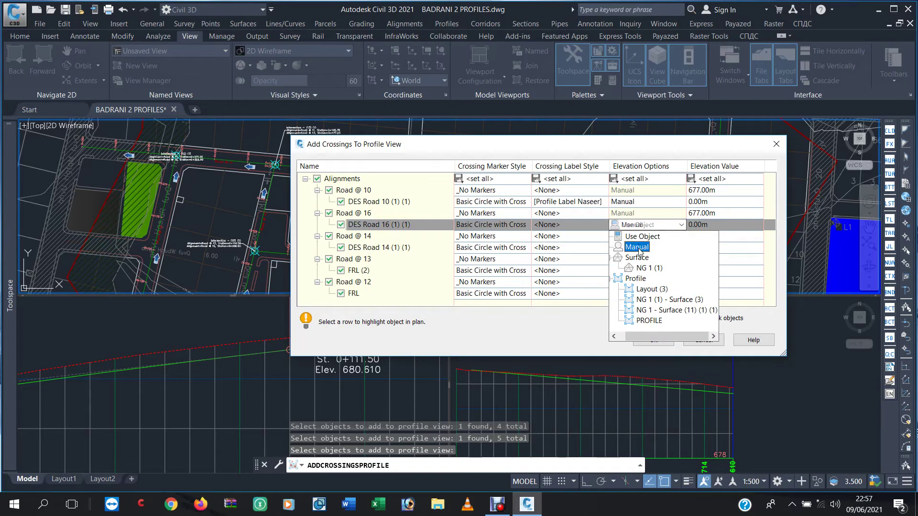
click(641, 236)
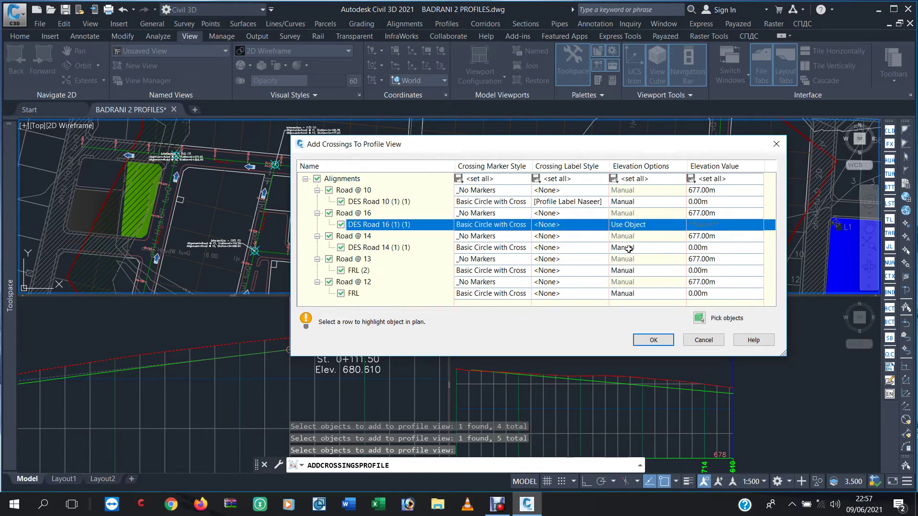
click(629, 247)
click(632, 272)
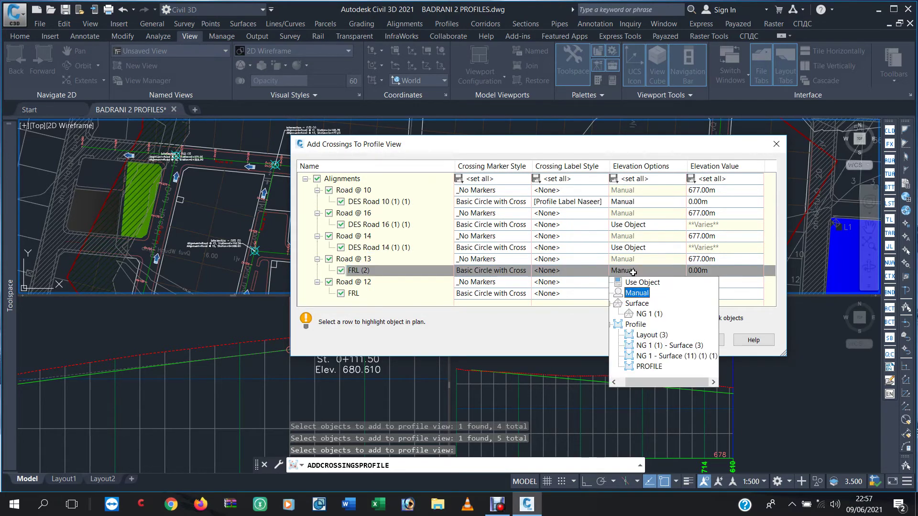
click(634, 293)
click(635, 306)
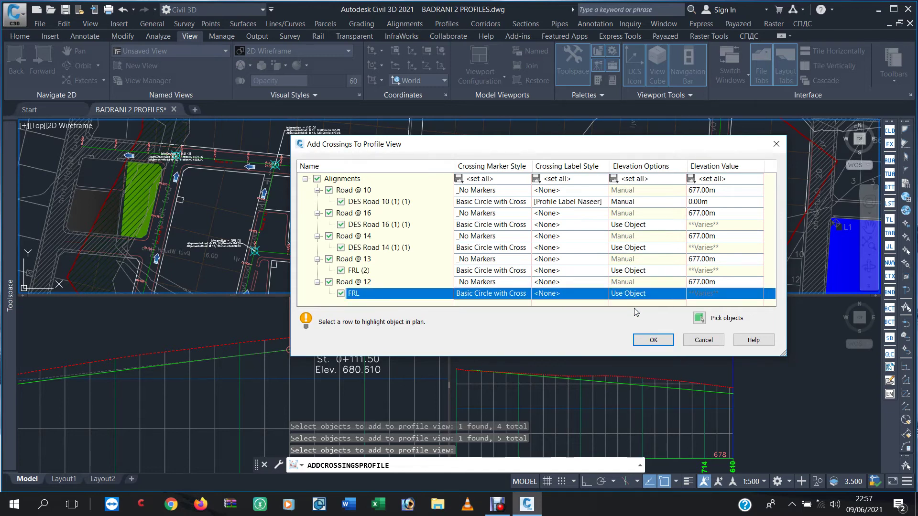
click(636, 340)
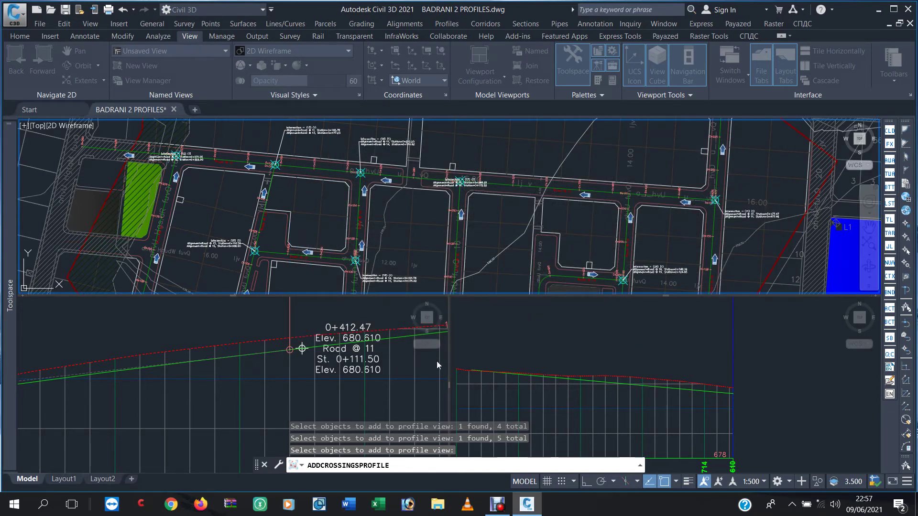
key(Return)
click(374, 369)
scroll(368, 372, down, 3)
scroll(363, 373, down, 5)
scroll(354, 375, down, 3)
scroll(355, 376, down, 4)
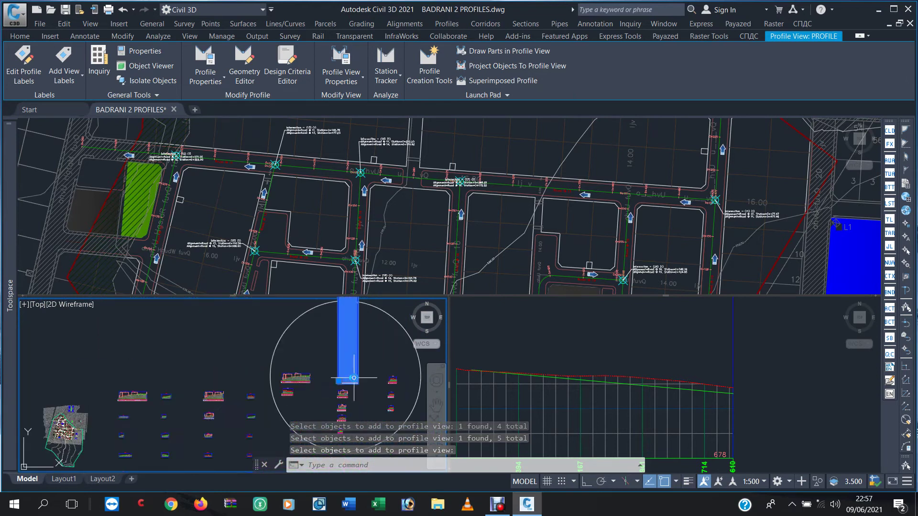
scroll(355, 369, down, 3)
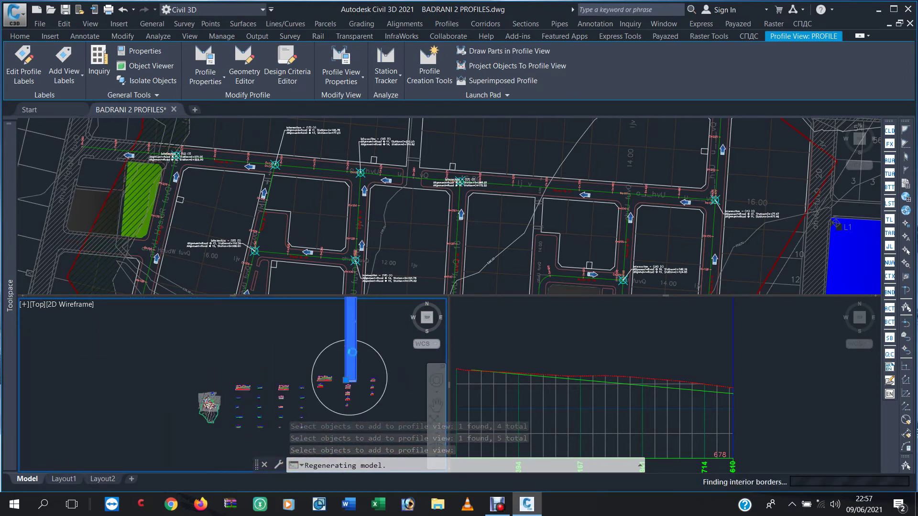
scroll(340, 335, up, 2)
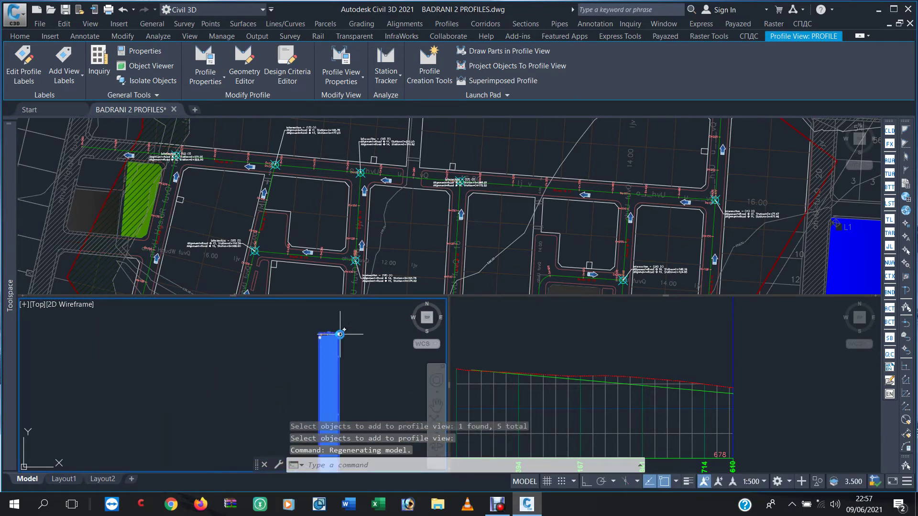
scroll(340, 334, up, 3)
scroll(272, 389, up, 2)
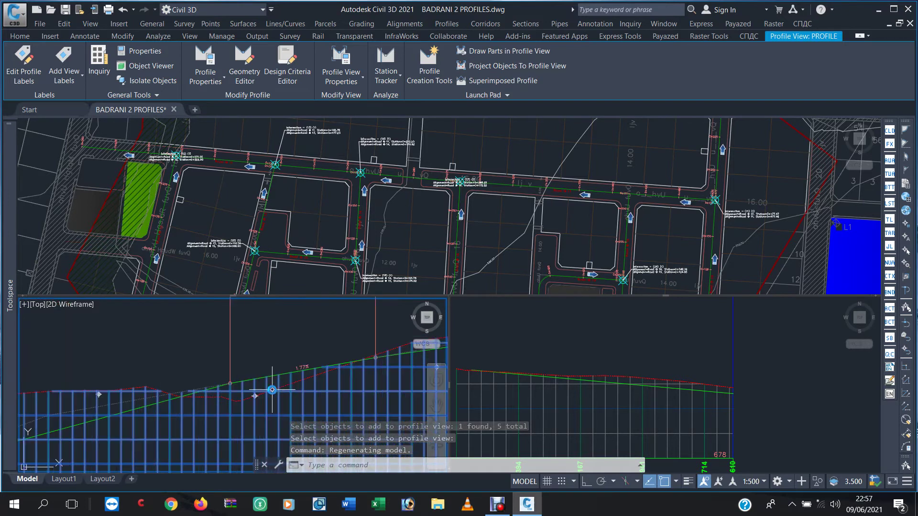
scroll(253, 395, up, 5)
scroll(312, 361, down, 2)
scroll(301, 360, down, 3)
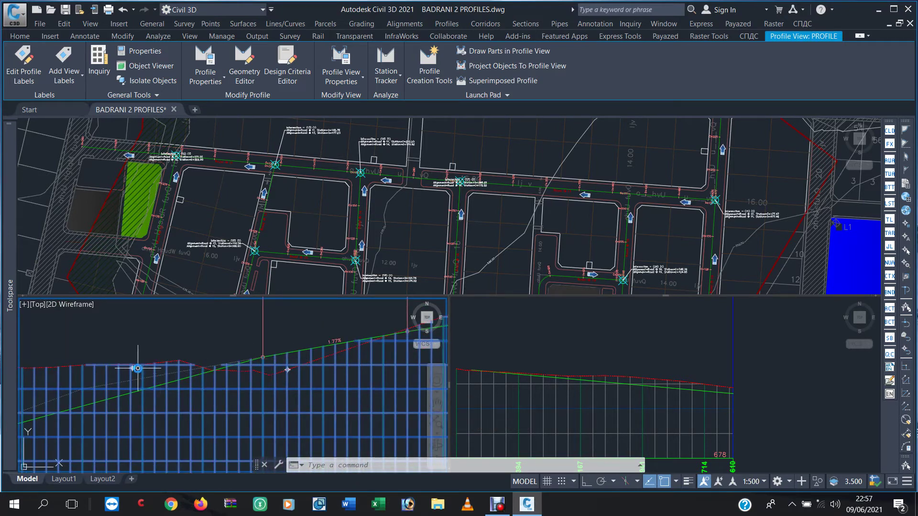
scroll(284, 353, down, 3)
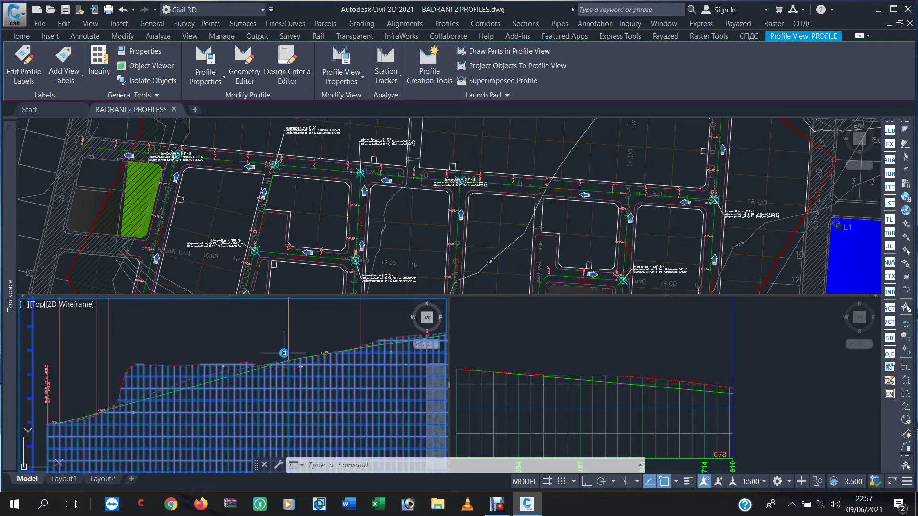
middle_drag(284, 353, 252, 338)
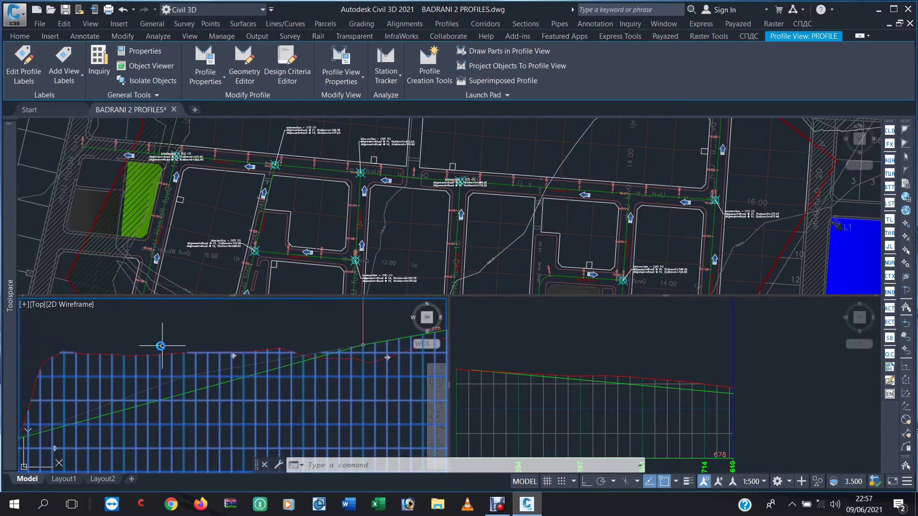
scroll(127, 362, down, 3)
scroll(155, 350, up, 3)
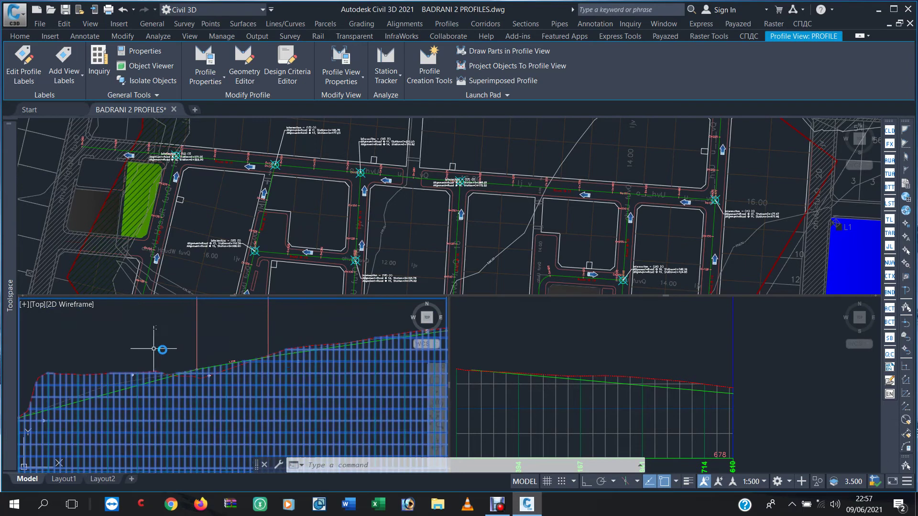
scroll(208, 381, up, 5)
click(207, 382)
right_click(207, 383)
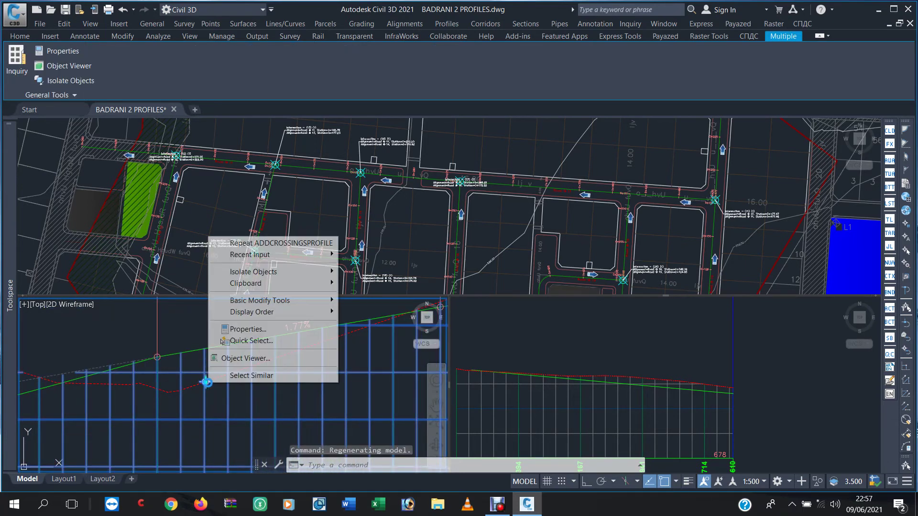
click(251, 330)
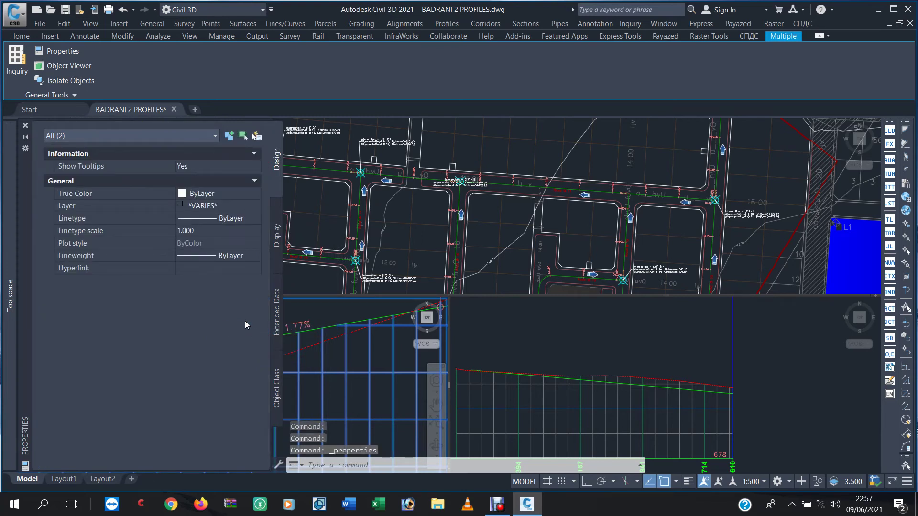
click(215, 207)
key(Escape)
key(Escape)
key(Escape)
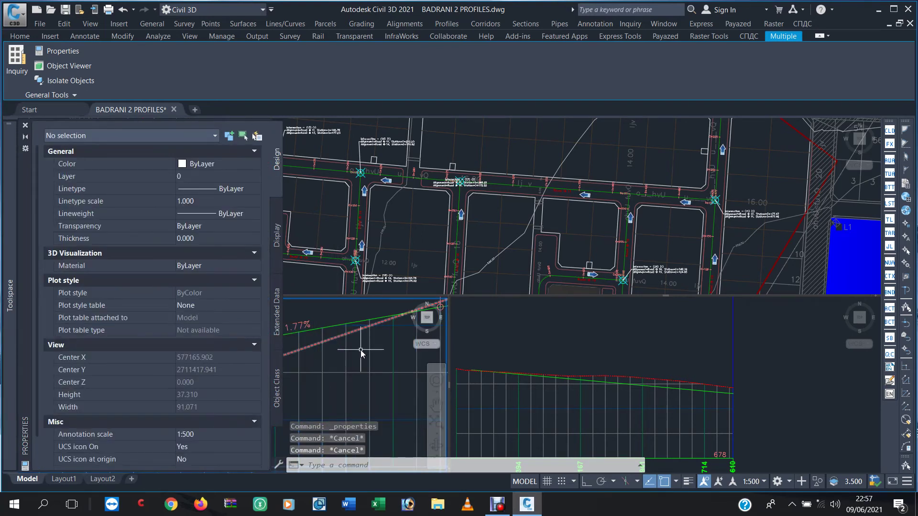
click(26, 125)
scroll(309, 378, down, 2)
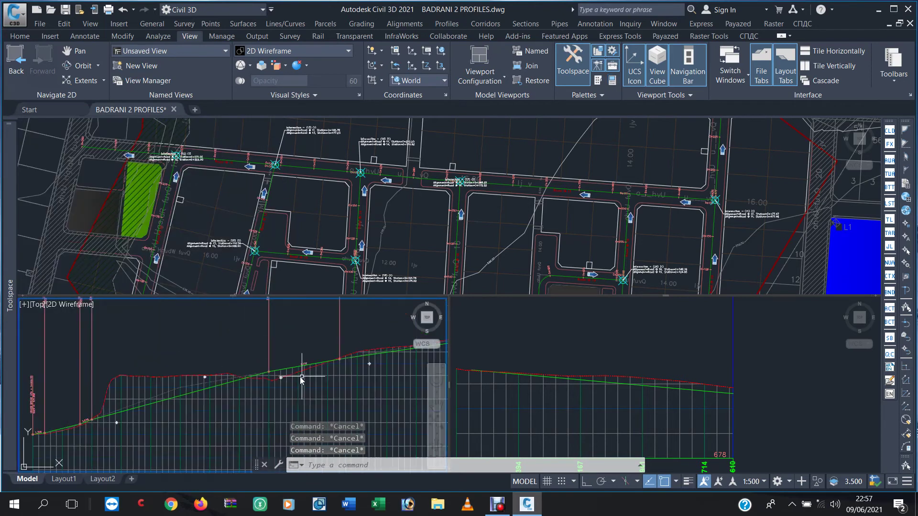
scroll(287, 356, down, 3)
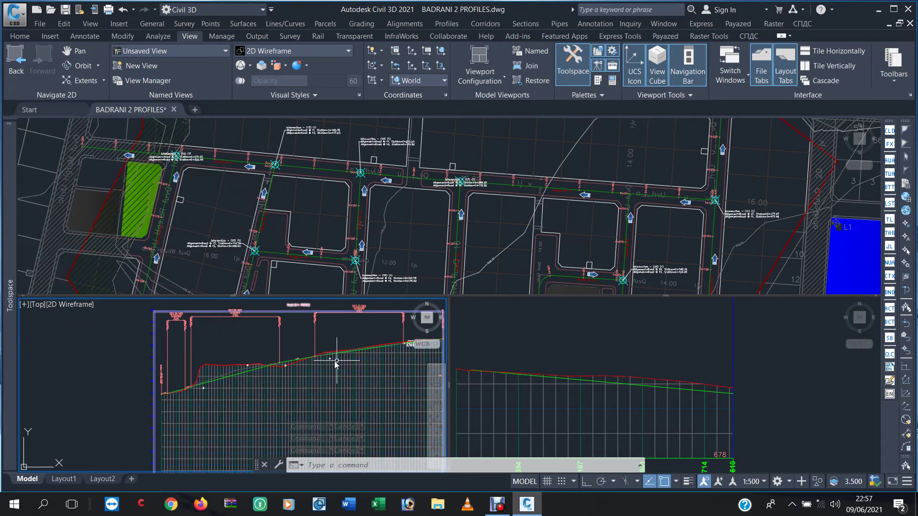
click(182, 349)
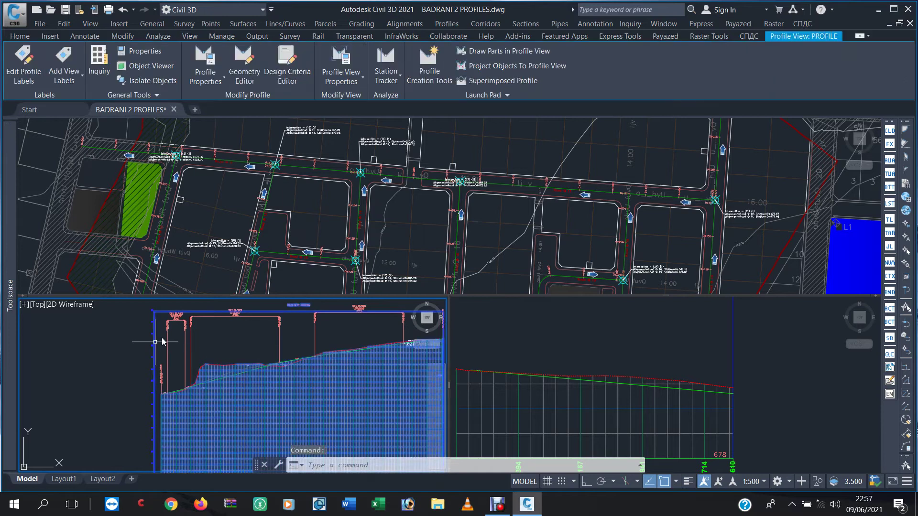
- Give the Road @ 13, DES Road 14 and DES Road 16 crossings DES Road 18's label style
click(355, 64)
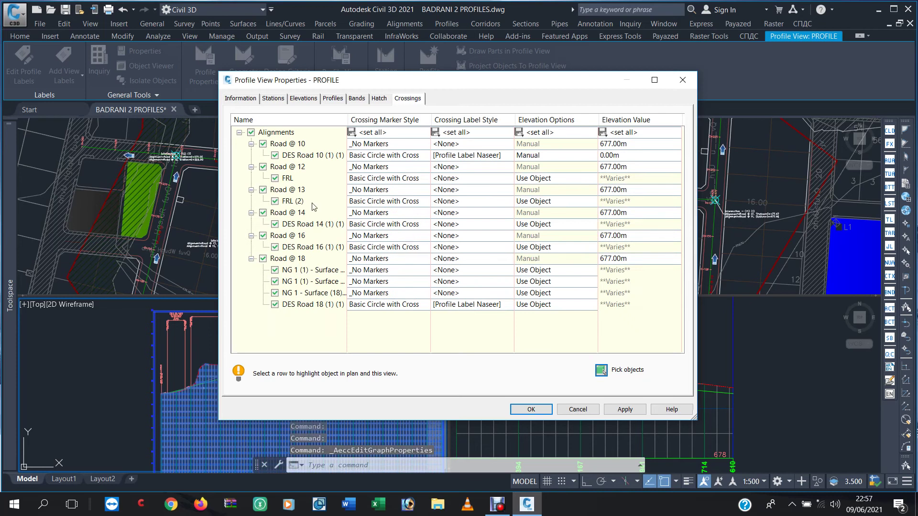
click(459, 190)
click(621, 300)
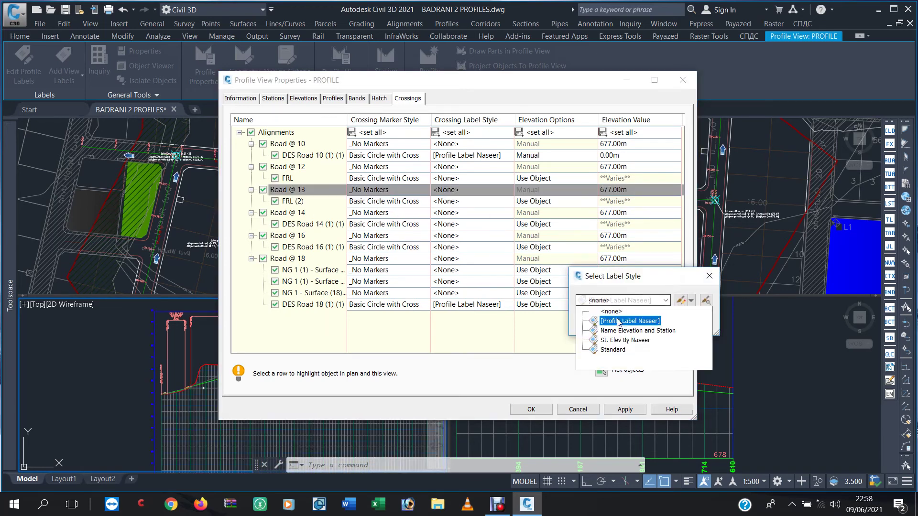
click(617, 319)
click(599, 323)
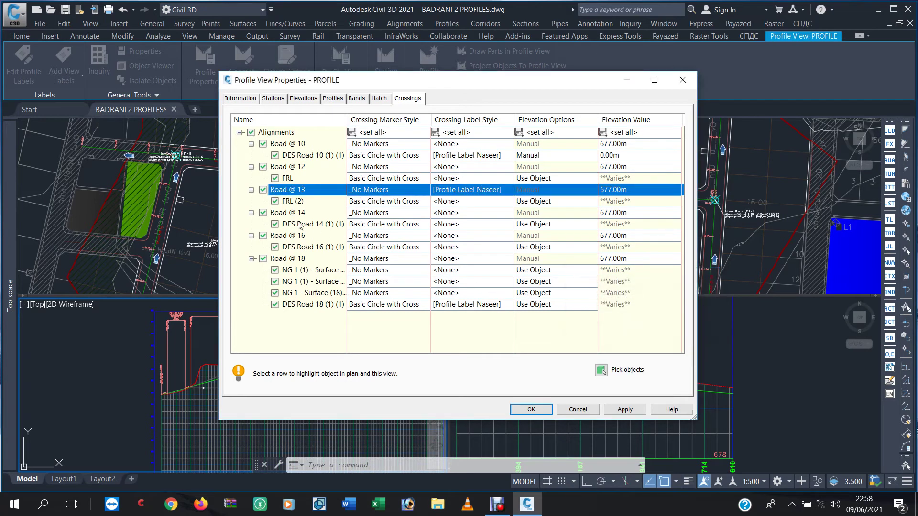
click(461, 225)
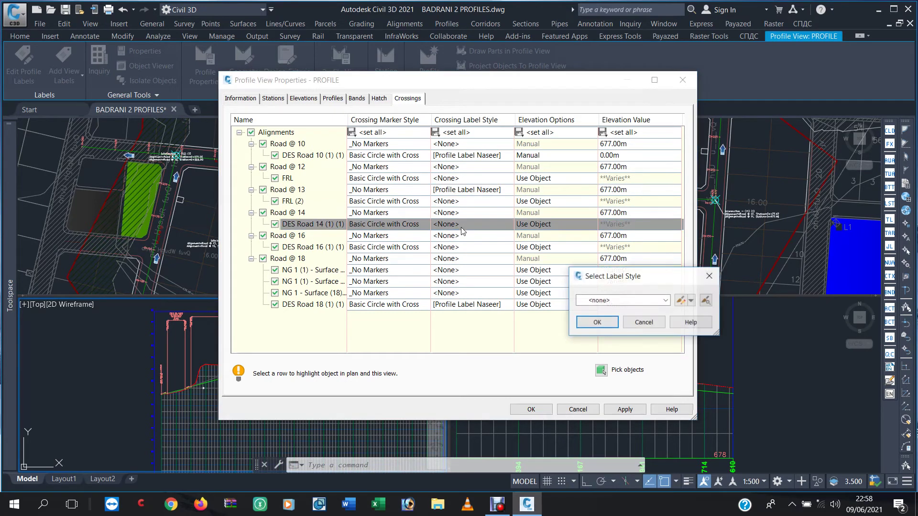
click(614, 300)
click(623, 321)
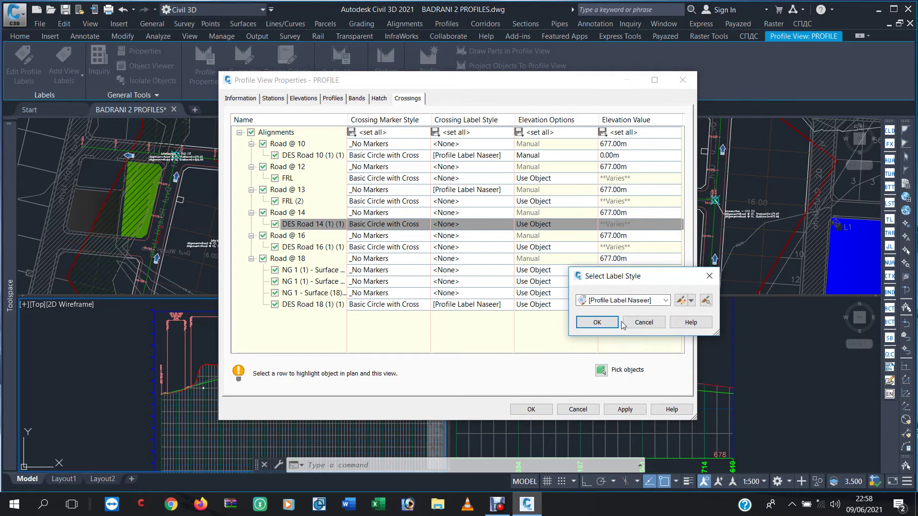
click(603, 325)
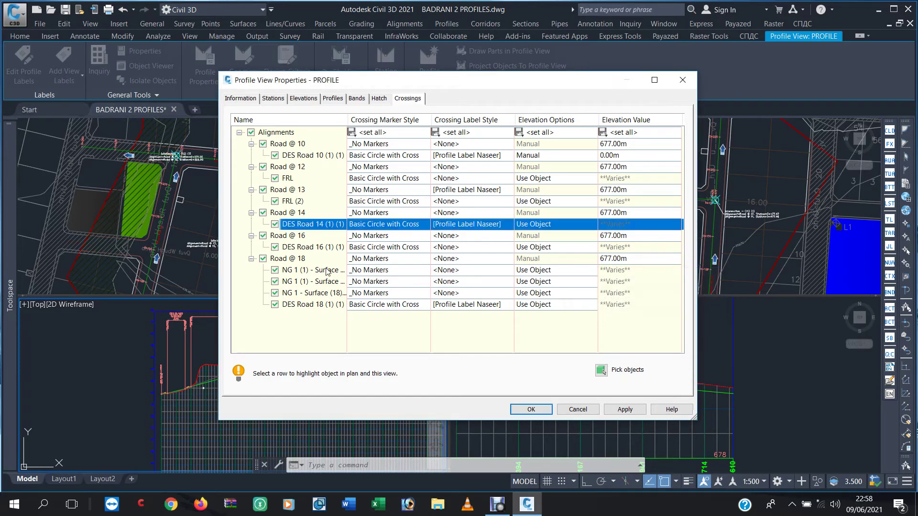
click(474, 248)
click(613, 301)
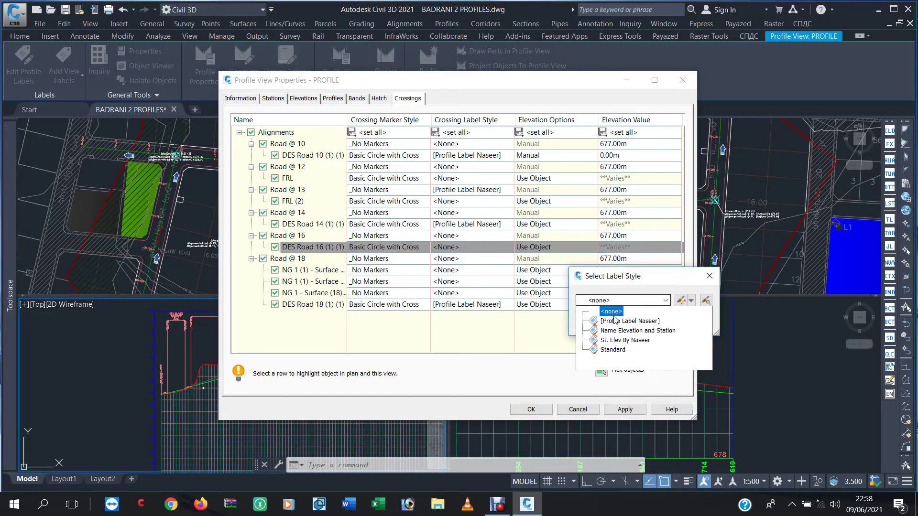
click(616, 320)
click(602, 324)
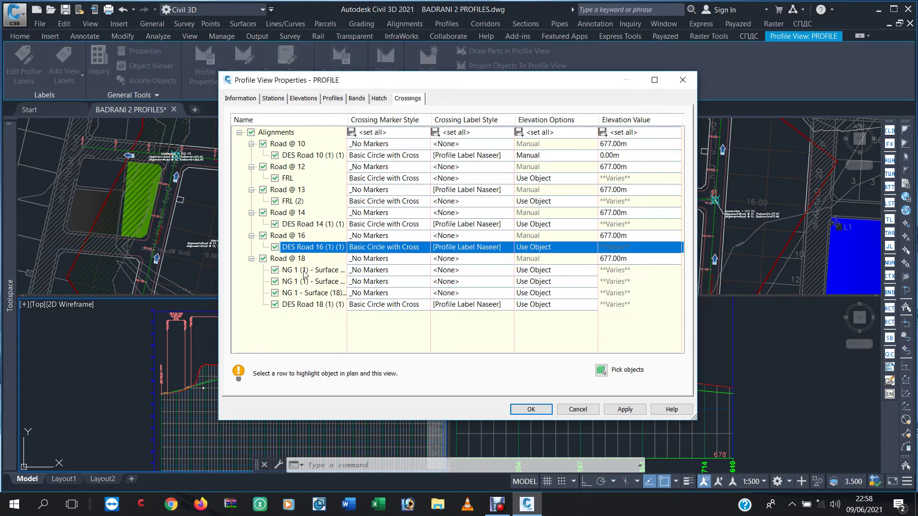
- Remove the three NG 1 surface crossings and apply the changes to the profile view
right_click(304, 271)
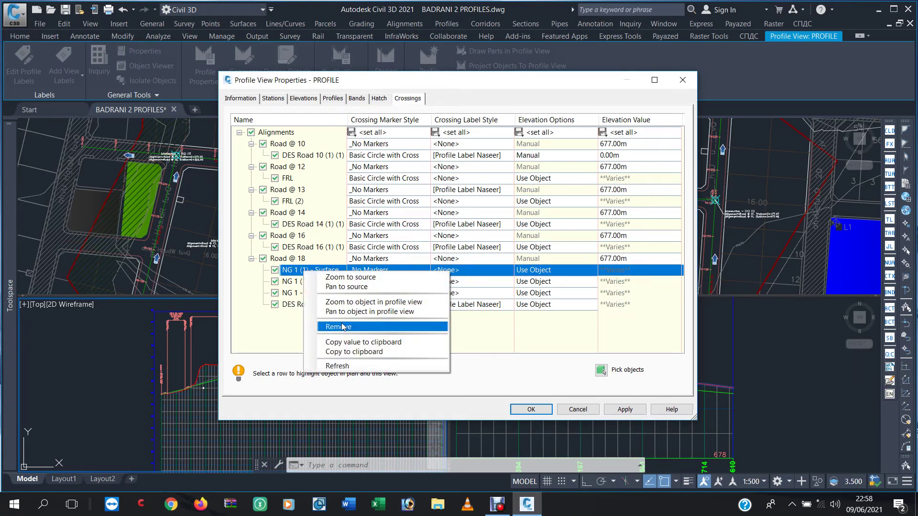
click(342, 327)
click(309, 270)
right_click(308, 271)
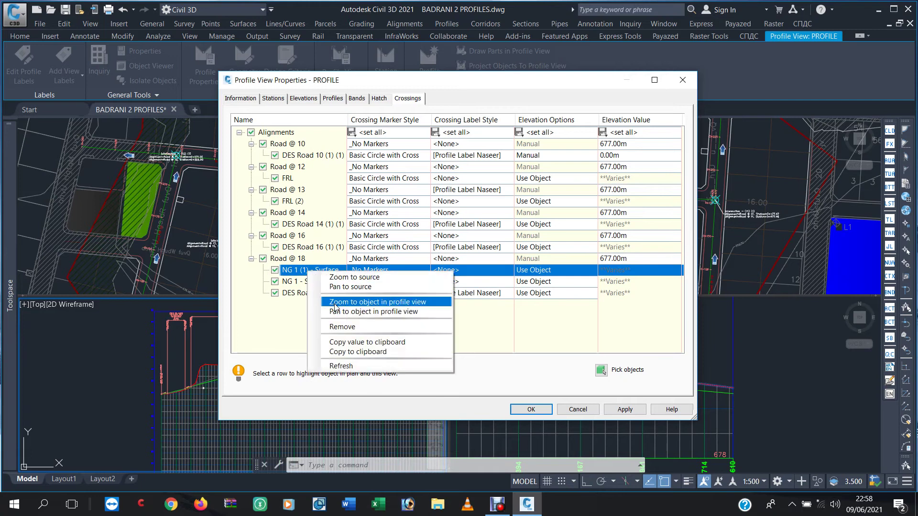
click(342, 327)
click(305, 270)
right_click(305, 272)
click(340, 326)
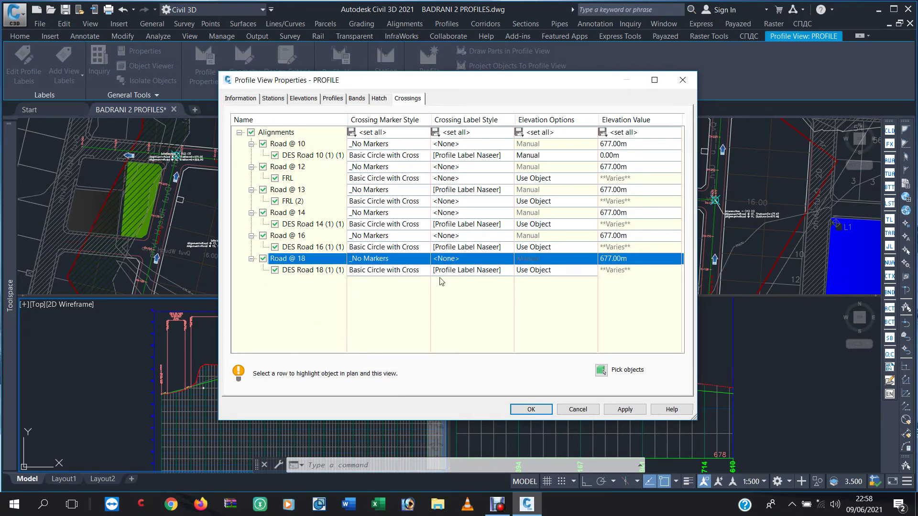
click(625, 409)
click(528, 410)
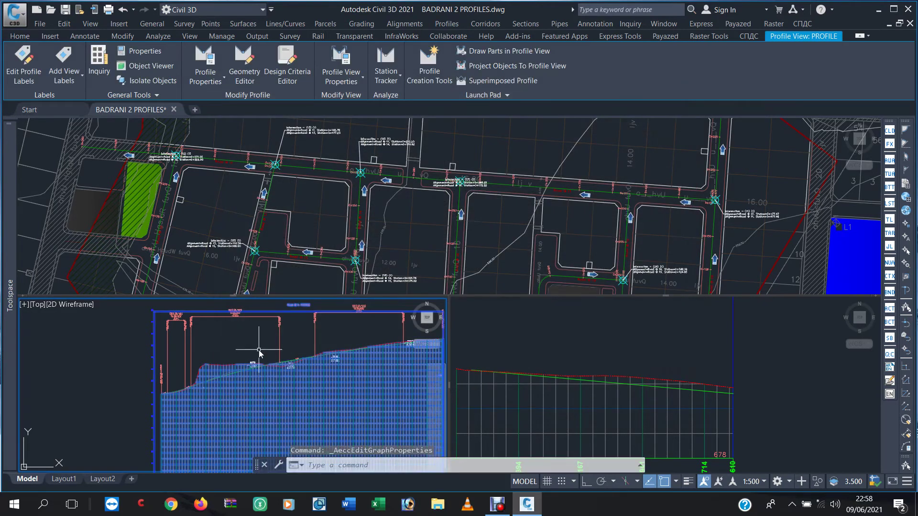
- Set the DES Road 10 crossing's elevation option to Use Object in the profile view properties and apply
key(Escape)
key(Escape)
key(Escape)
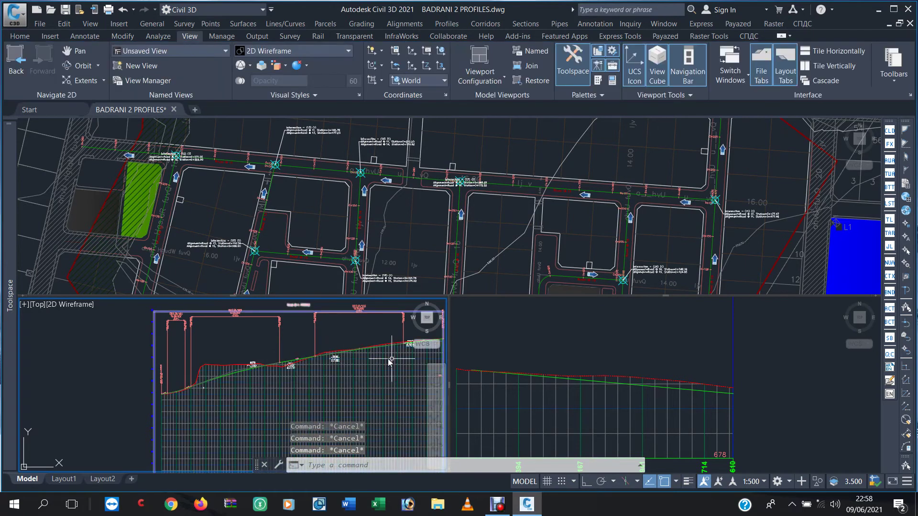
middle_drag(378, 360, 230, 382)
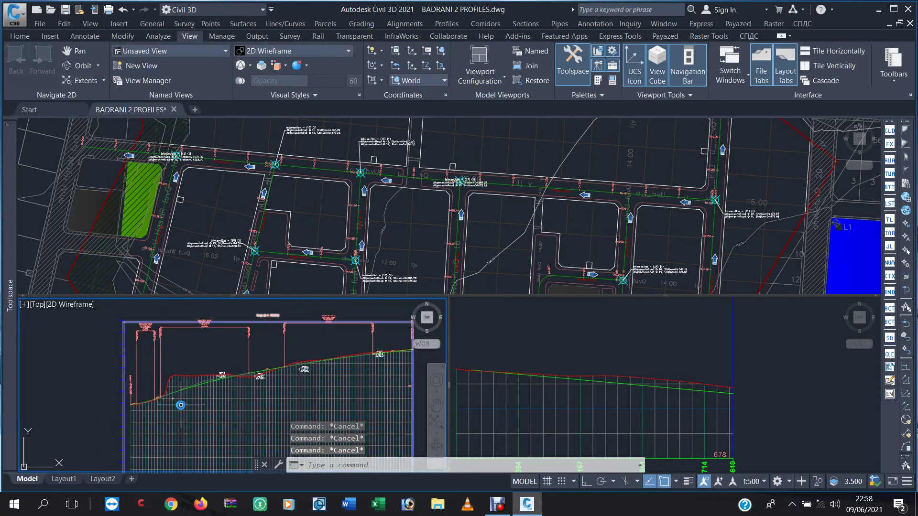
scroll(167, 405, up, 2)
scroll(222, 383, down, 2)
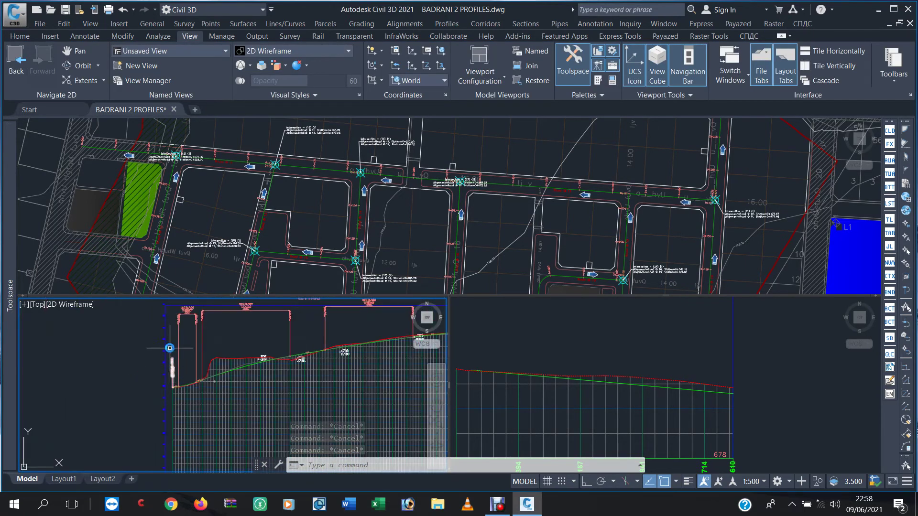
click(166, 332)
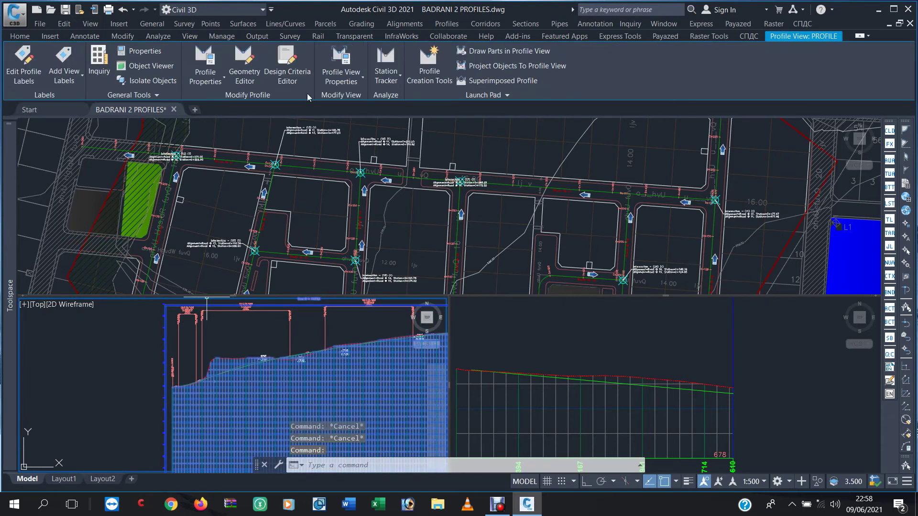
click(338, 82)
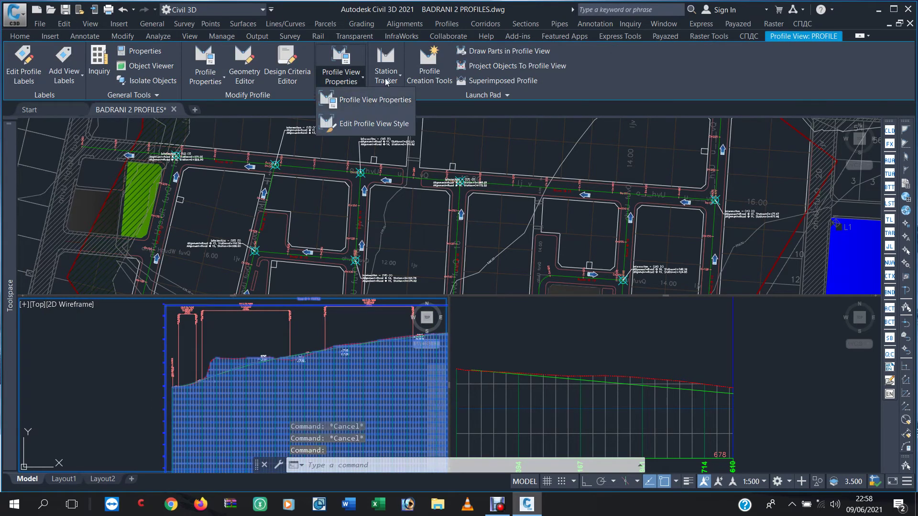
click(352, 61)
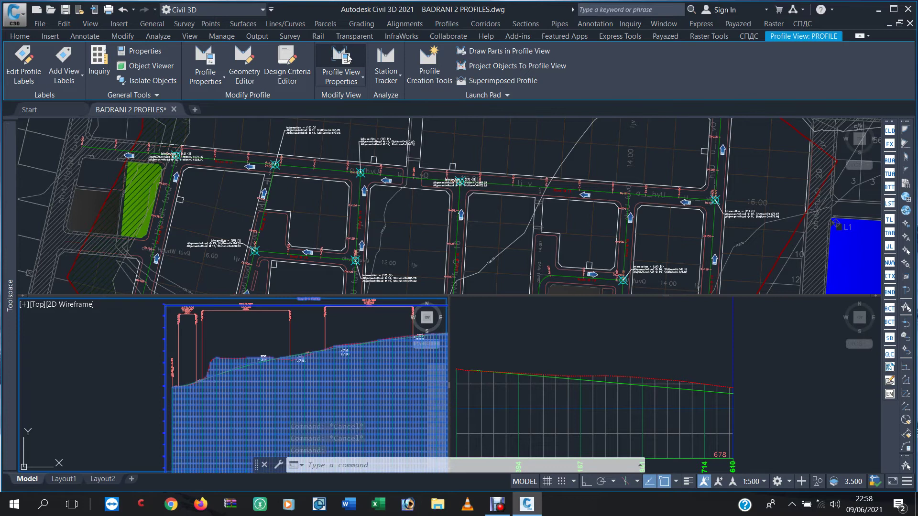
click(348, 58)
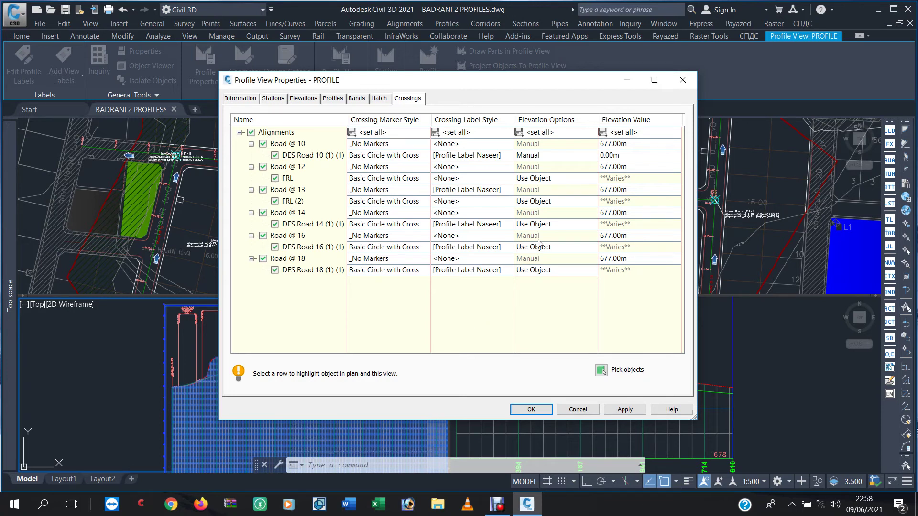
click(536, 157)
click(546, 169)
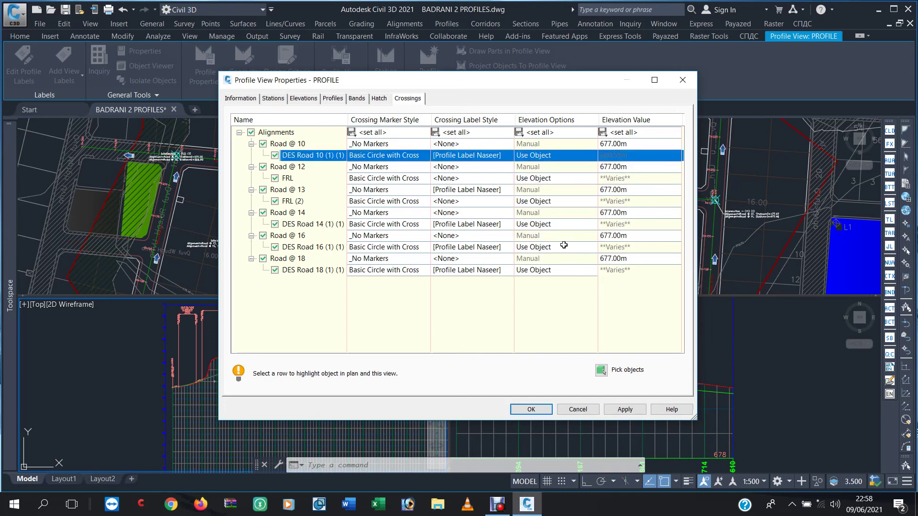
click(618, 410)
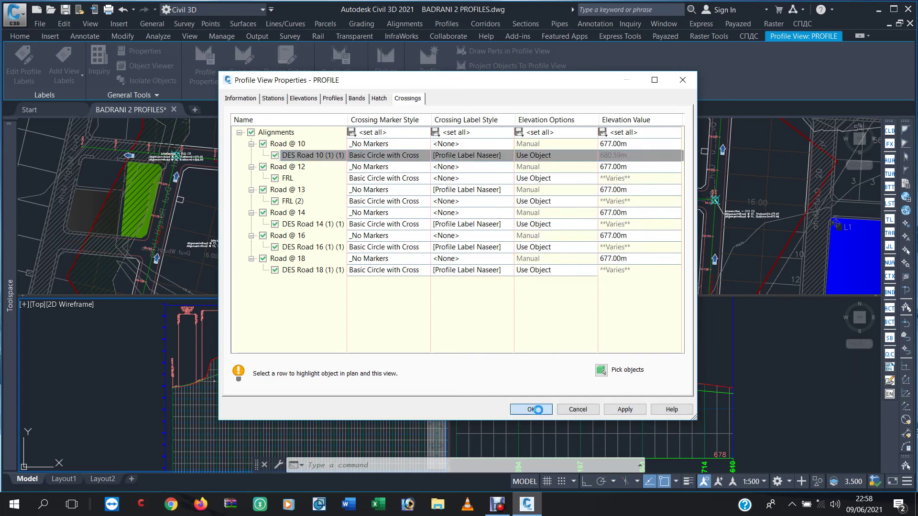
click(531, 409)
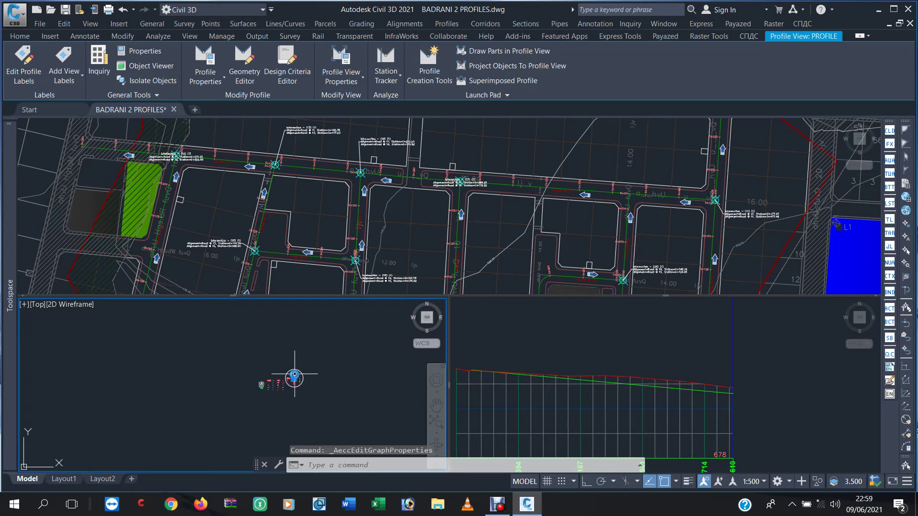
- Zoom and pan the left profile viewport to inspect the 0+412.47 and 0+285.25 crossing labels
scroll(292, 383, up, 3)
scroll(299, 376, up, 3)
scroll(295, 366, up, 4)
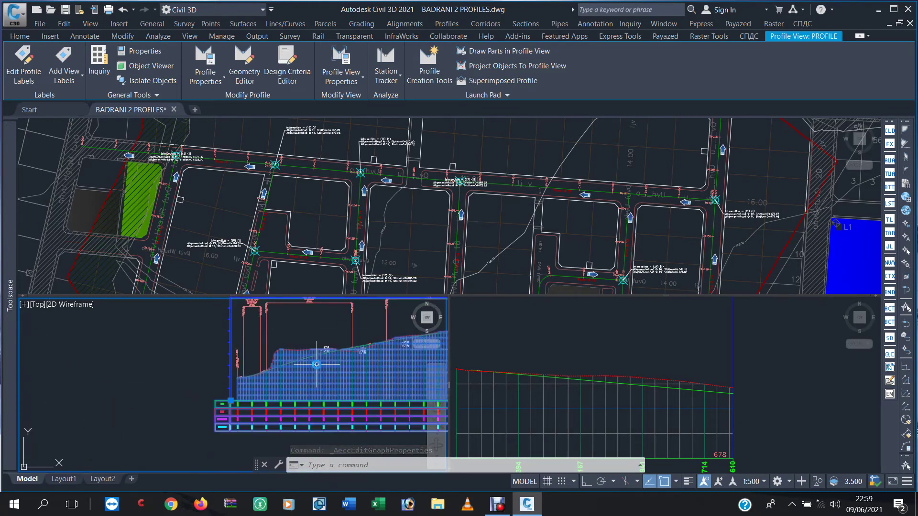
scroll(289, 362, up, 2)
key(Escape)
key(Escape)
key(Escape)
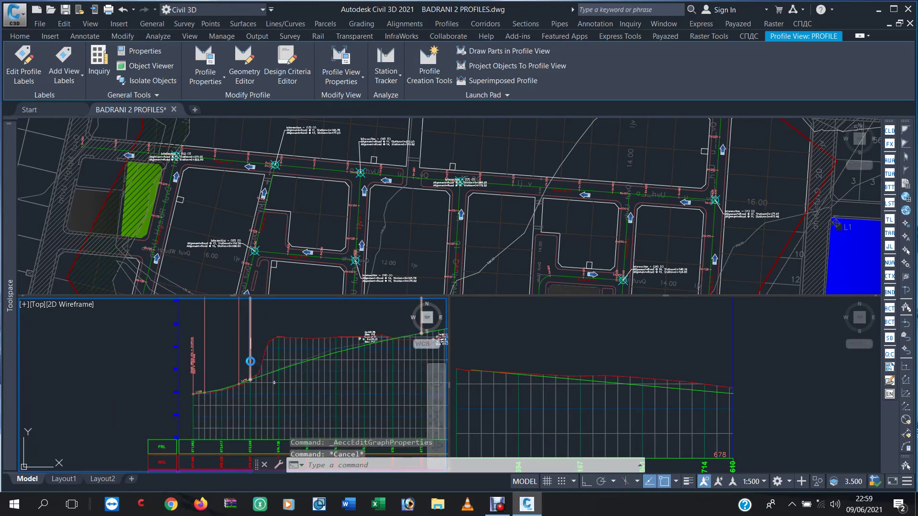
middle_drag(267, 361, 111, 393)
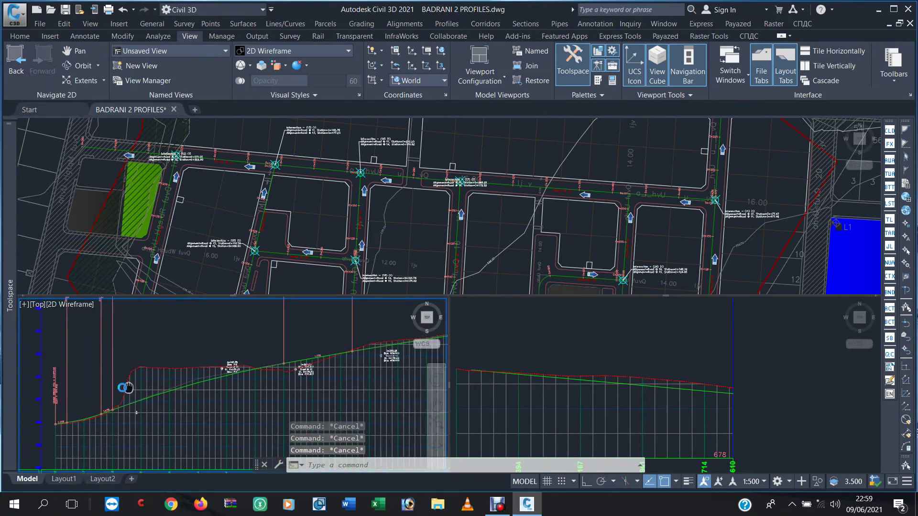
middle_drag(198, 392, 72, 418)
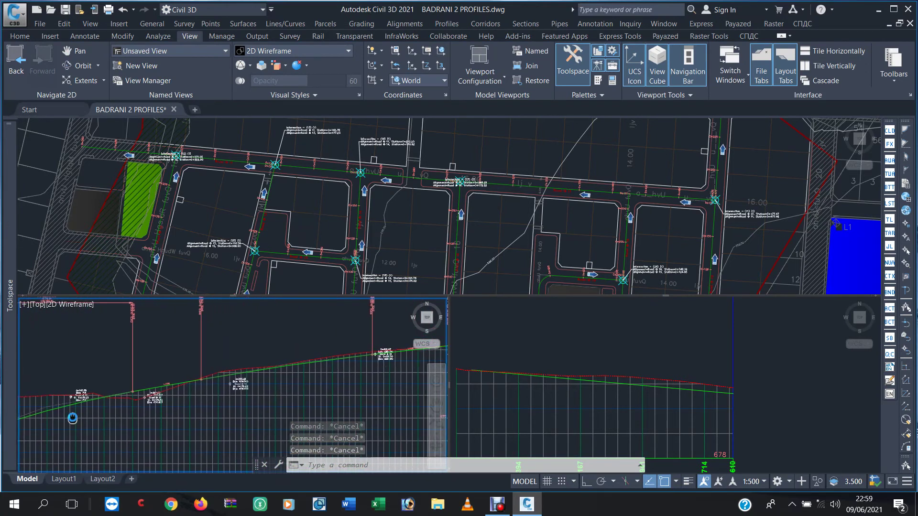
scroll(372, 379, up, 1)
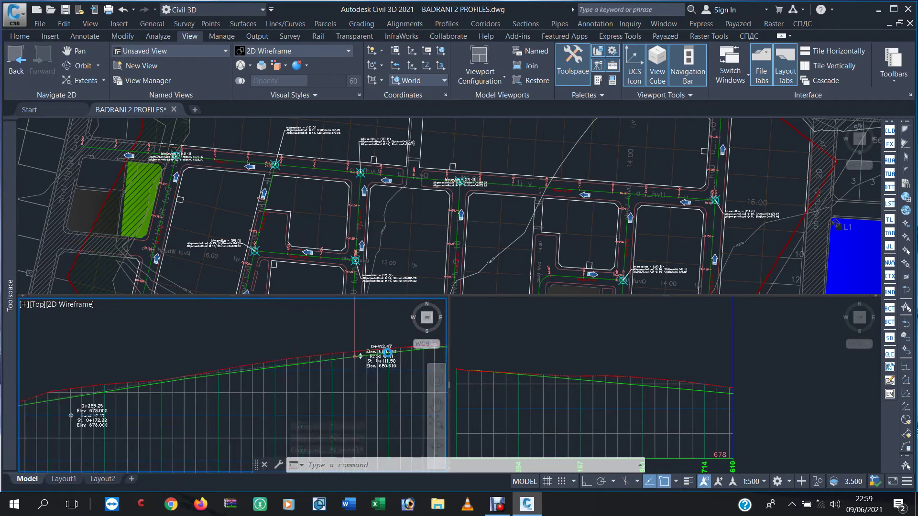
scroll(373, 379, up, 1)
scroll(373, 378, up, 1)
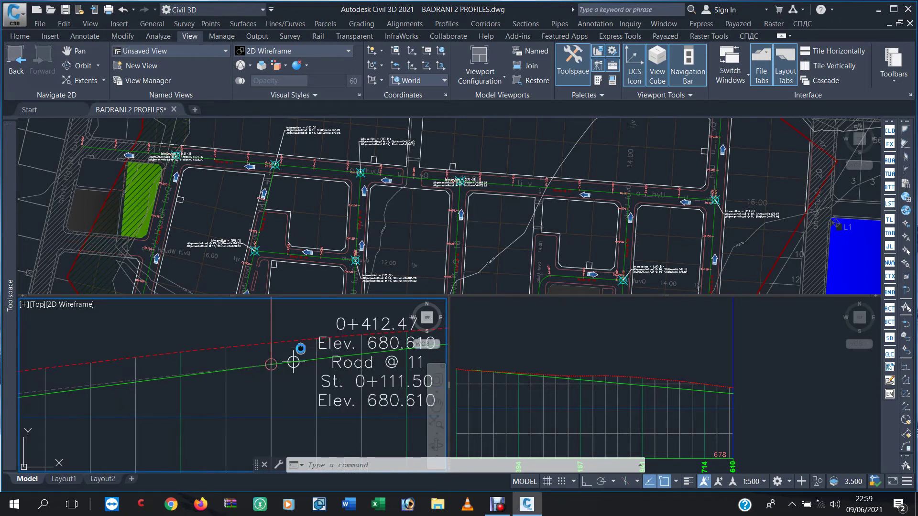
middle_drag(294, 362, 232, 368)
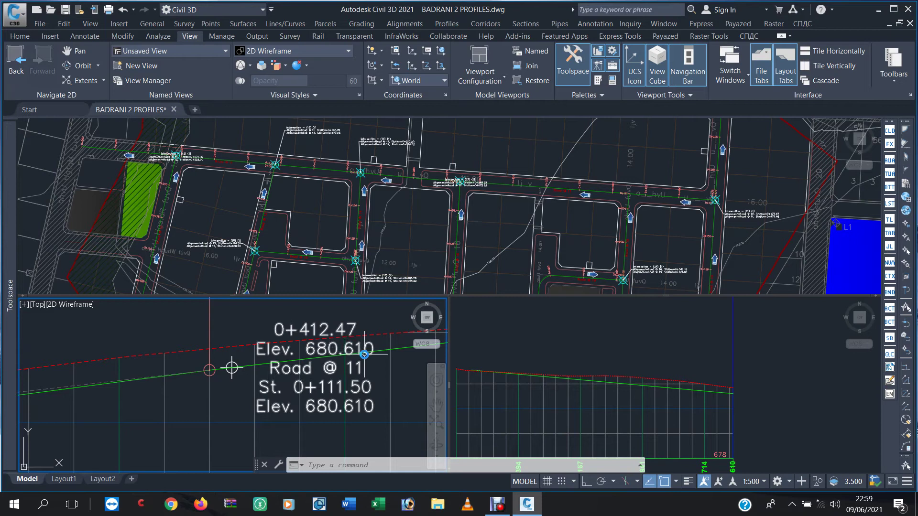
scroll(232, 368, down, 3)
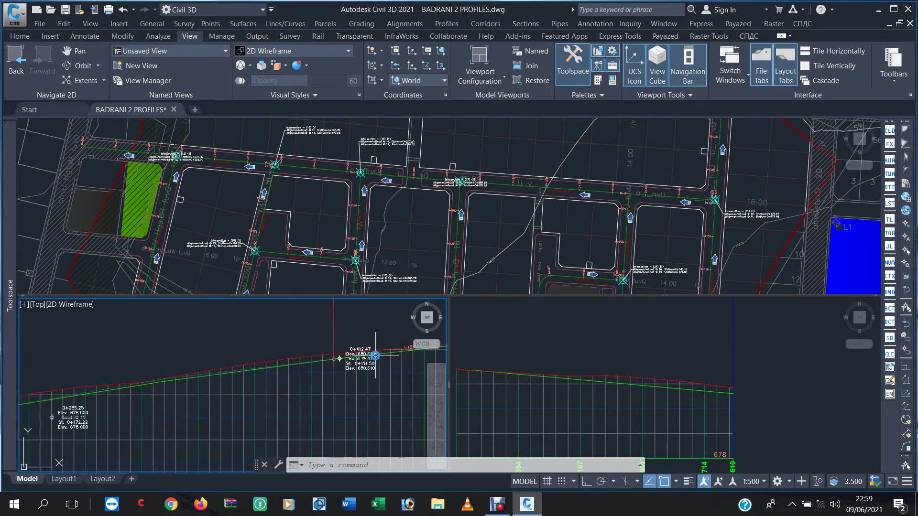
middle_drag(108, 399, 171, 381)
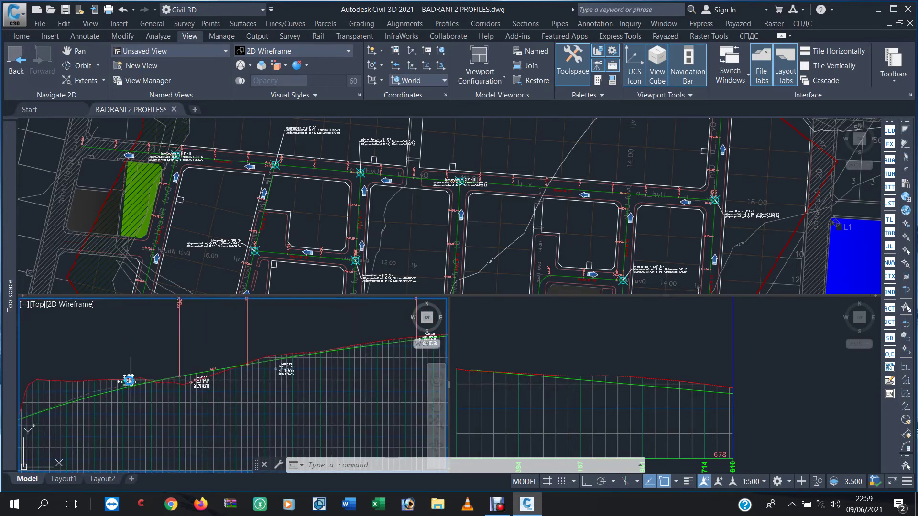
scroll(287, 370, up, 2)
scroll(296, 366, up, 2)
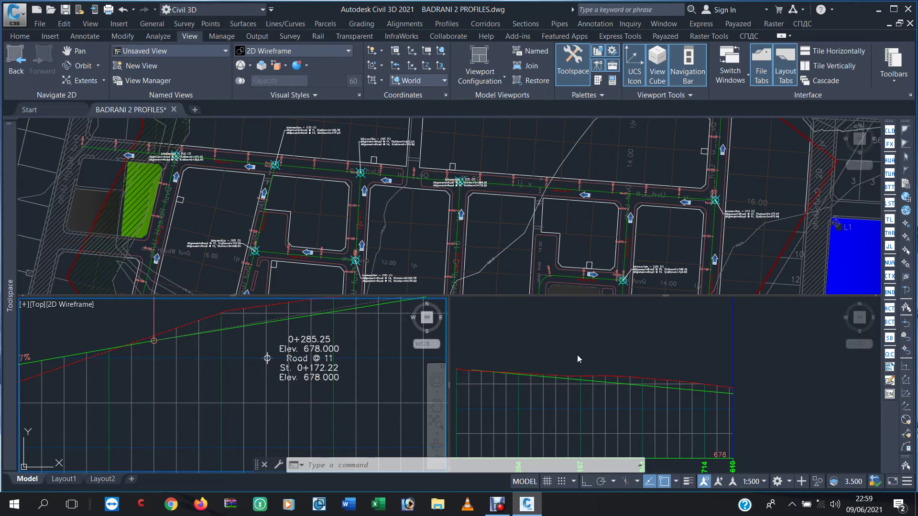
- Zoom and pan the plan view along Road @ 11's intersections (12), (13), (14) and (17)
click(657, 239)
scroll(537, 184, up, 8)
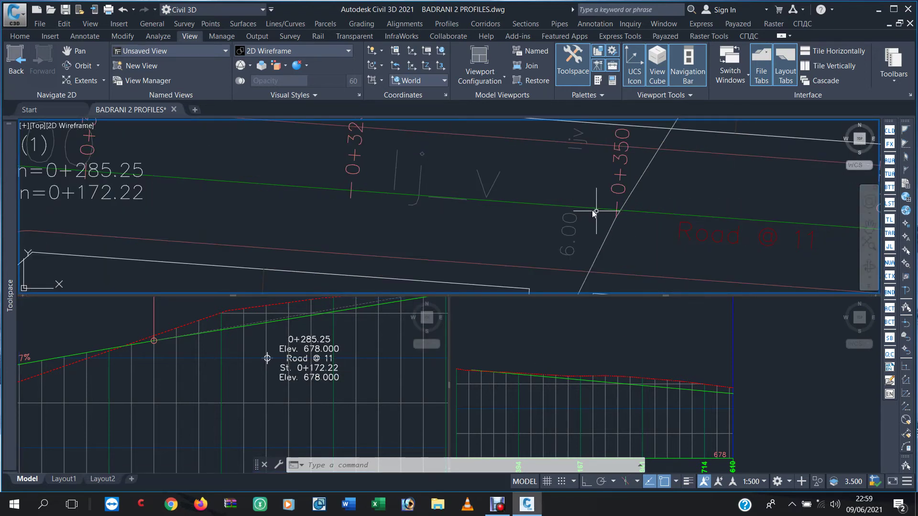
scroll(547, 209, down, 6)
scroll(724, 233, up, 4)
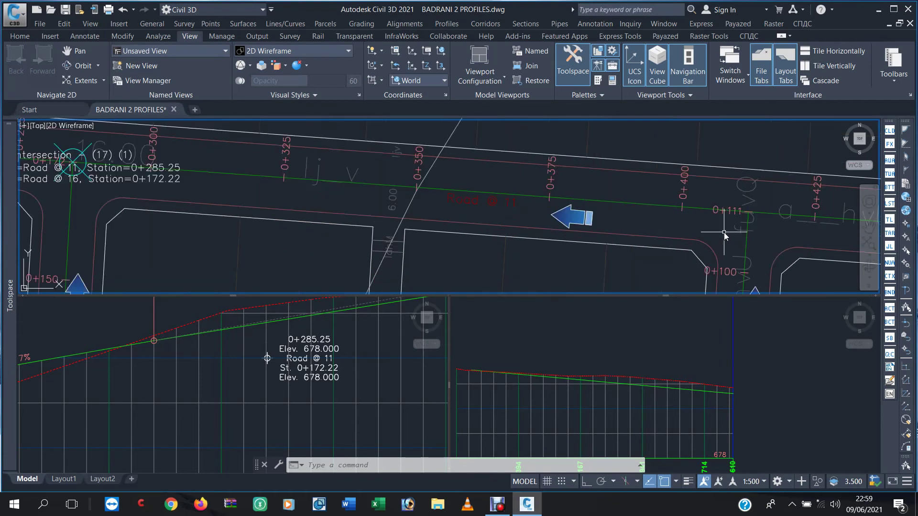
scroll(723, 232, down, 4)
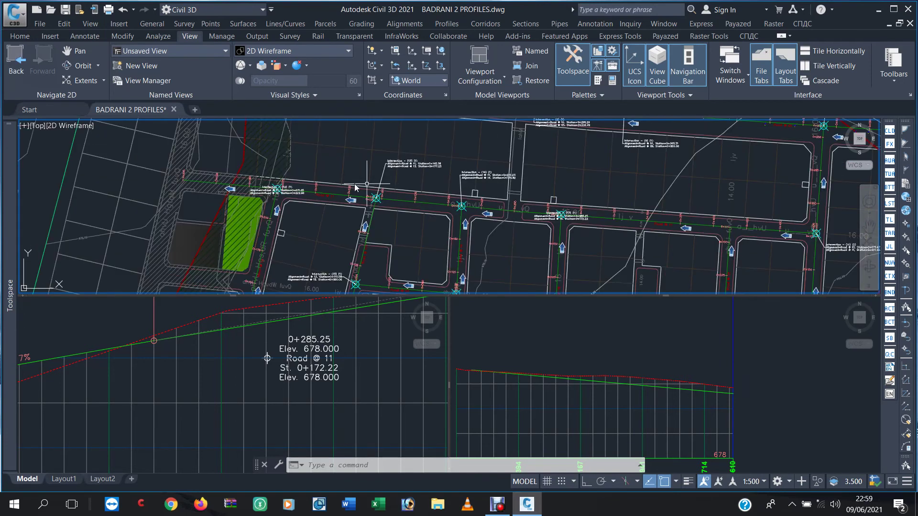
scroll(285, 190, up, 7)
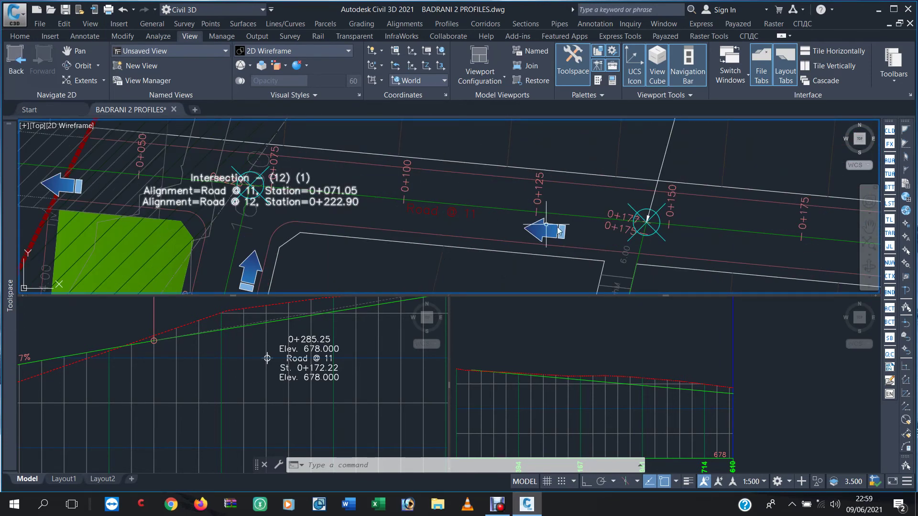
middle_drag(687, 247, 369, 199)
middle_drag(595, 215, 532, 211)
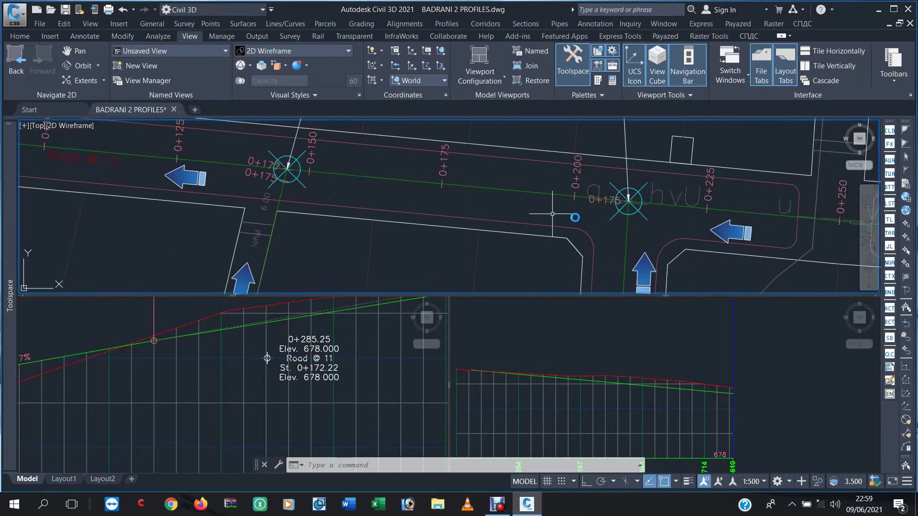
middle_drag(620, 224, 511, 223)
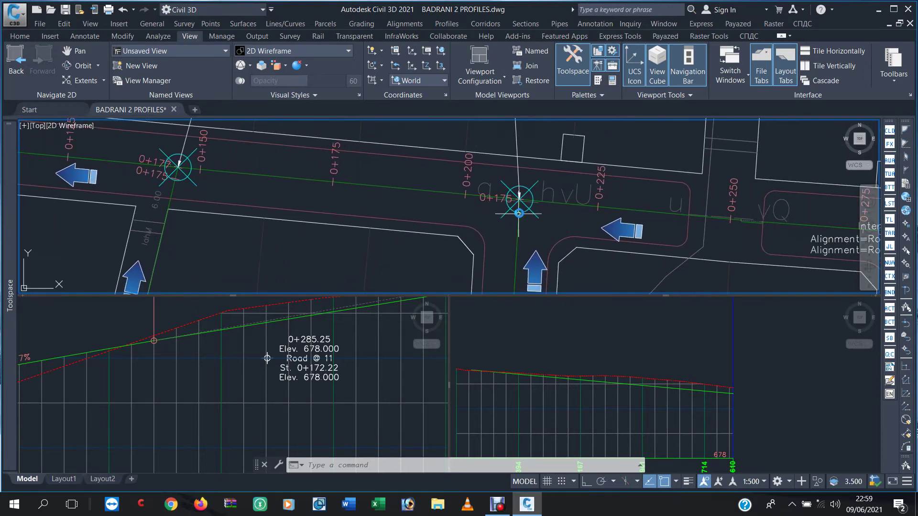
scroll(541, 221, down, 3)
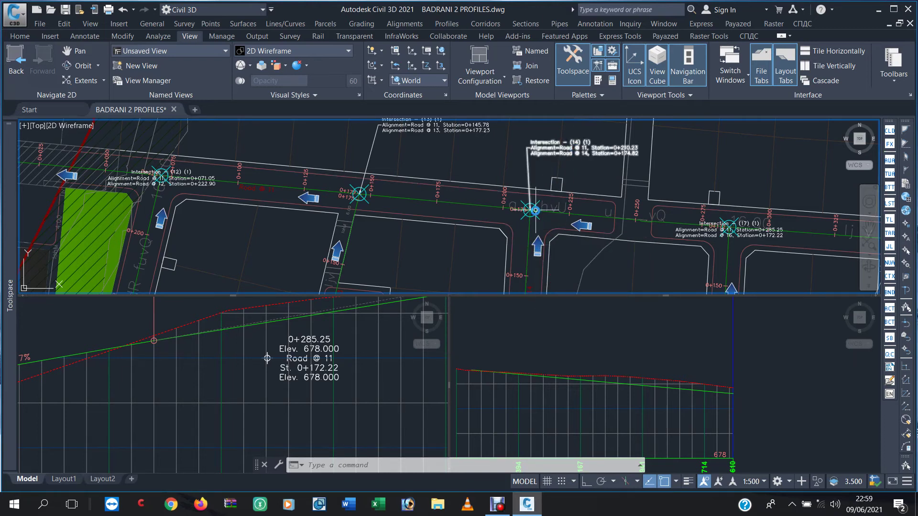
- Select the Road @ 11 alignment in the plan view
click(659, 342)
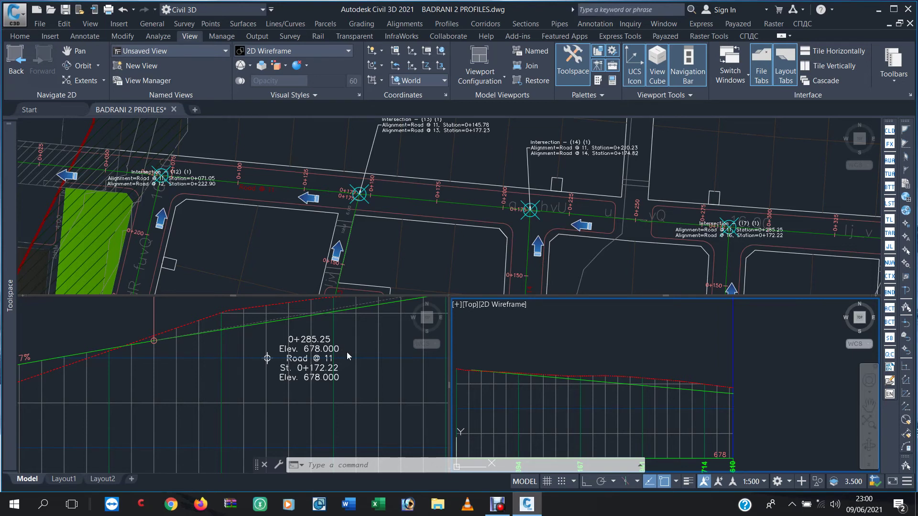
click(421, 231)
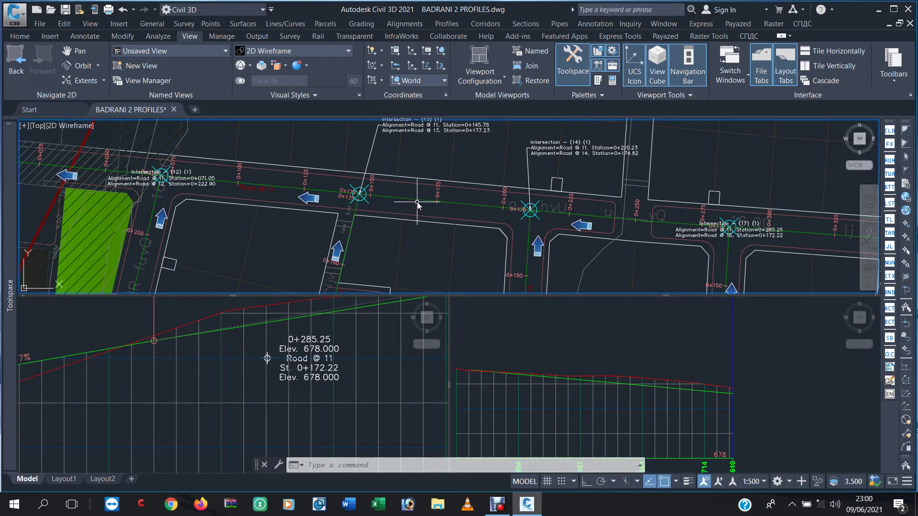
click(415, 198)
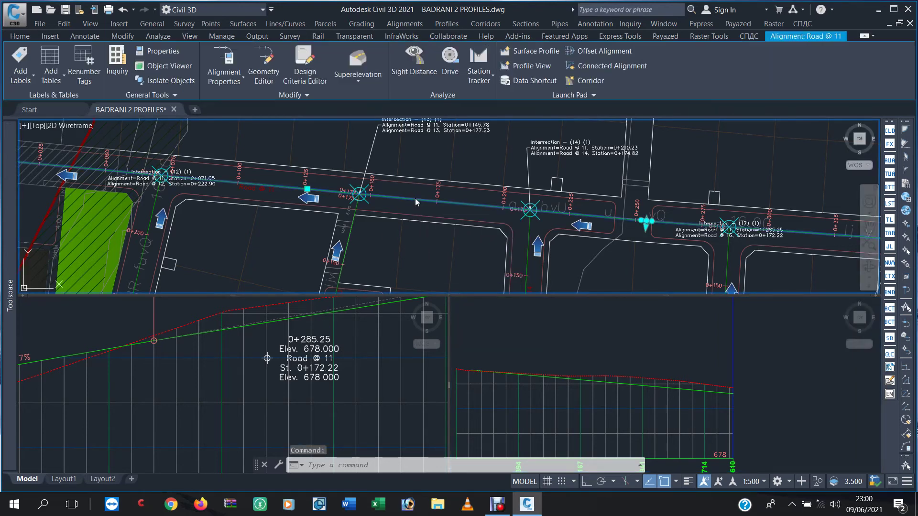
- Query Road @ 11 at station 285.25 and copy its 678.822m profile elevation to the clipboard
click(117, 65)
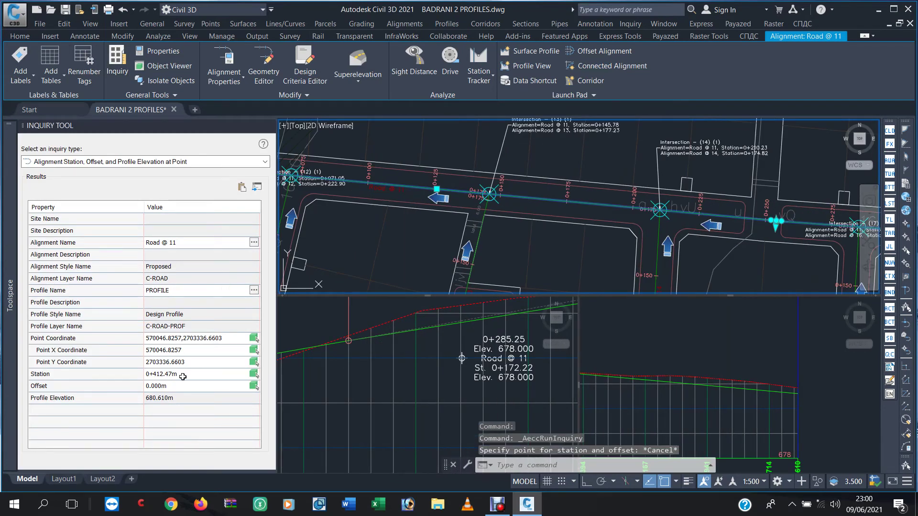
click(182, 377)
text(285.25)
key(Return)
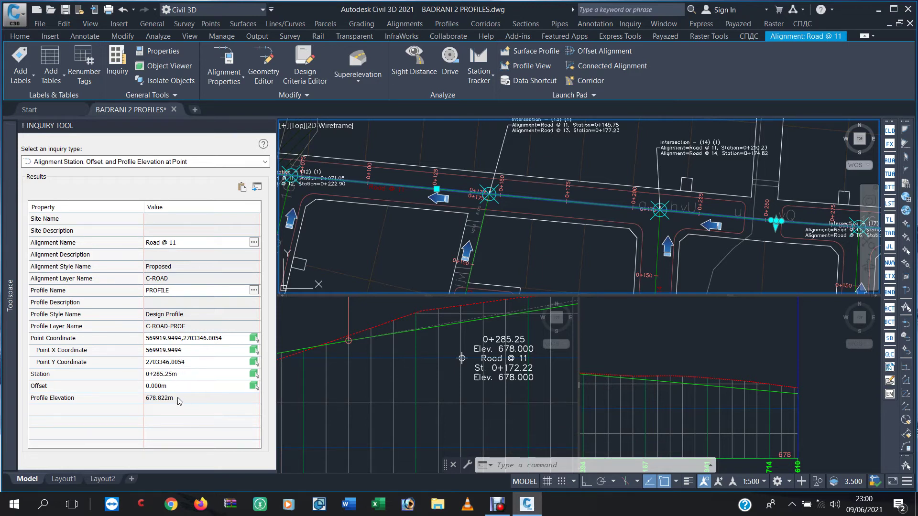
right_click(172, 401)
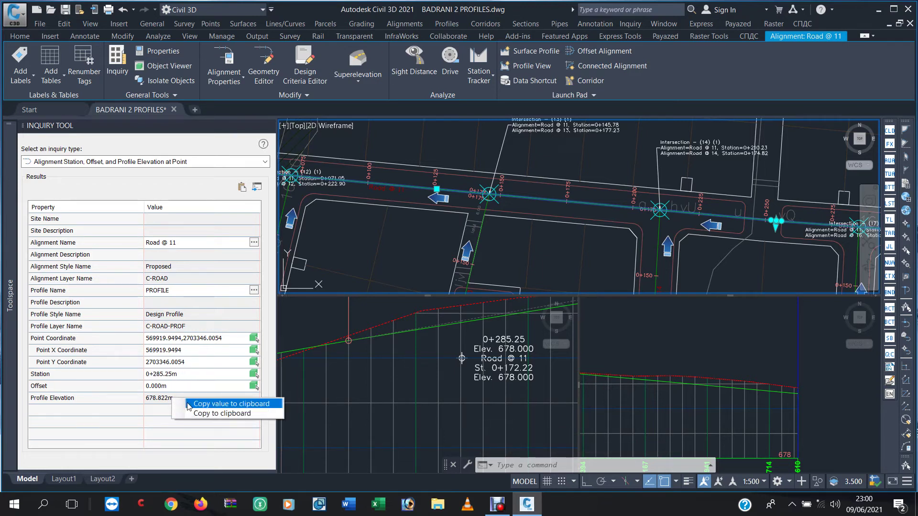
click(189, 405)
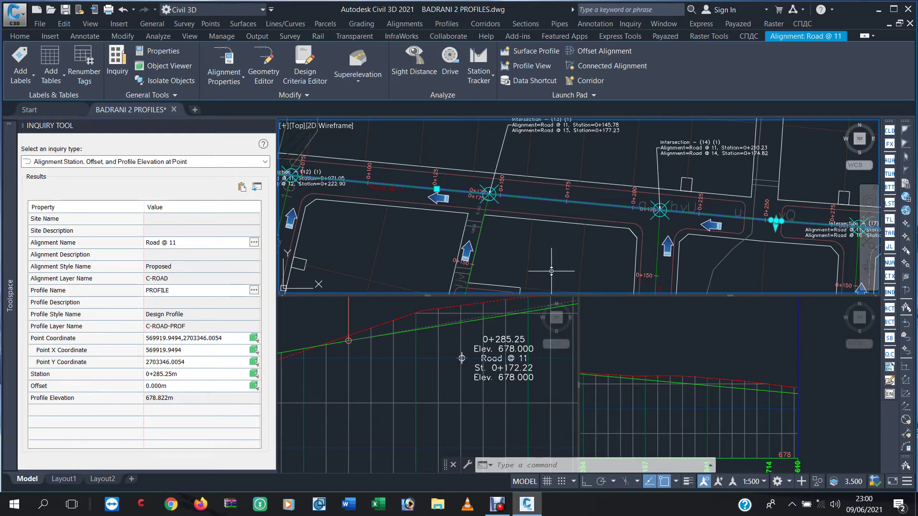
key(Escape)
key(Escape)
key(Escape)
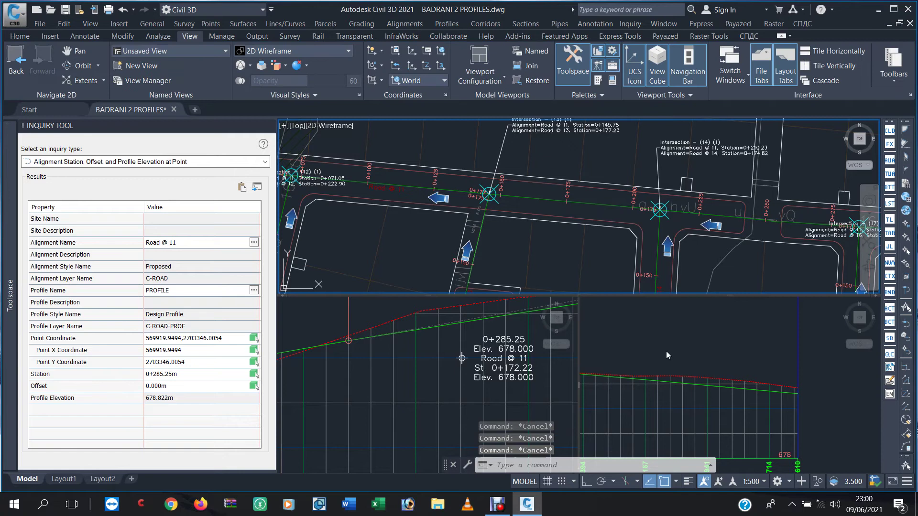
- Zoom in on the crossing road's profile view in the lower-right viewport
click(666, 351)
scroll(722, 342, down, 3)
scroll(721, 340, down, 2)
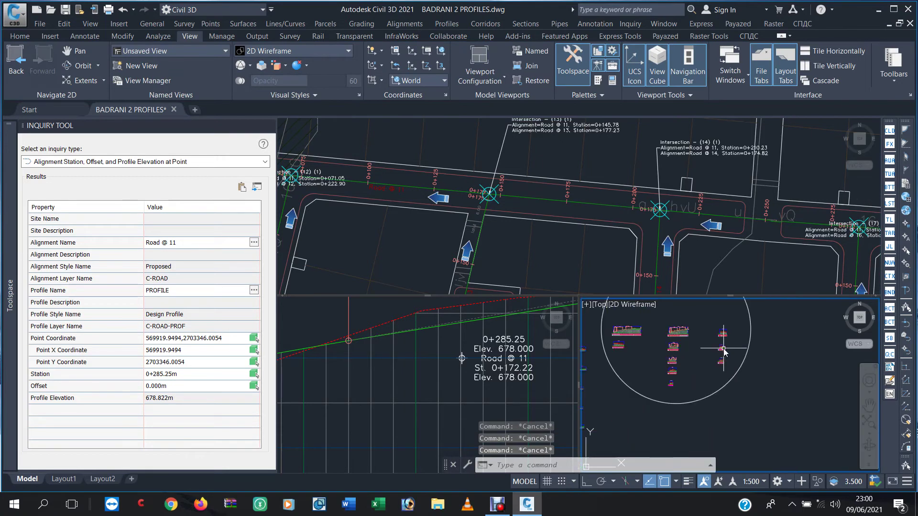
scroll(695, 338, up, 3)
scroll(717, 349, up, 2)
scroll(749, 371, down, 3)
scroll(741, 377, down, 2)
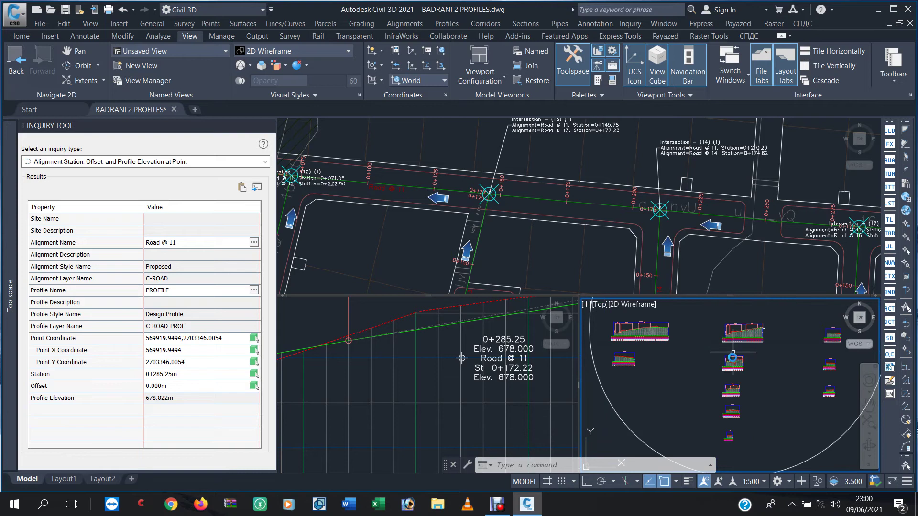
scroll(730, 385, up, 2)
scroll(730, 385, up, 2)
scroll(698, 368, down, 2)
scroll(694, 361, up, 1)
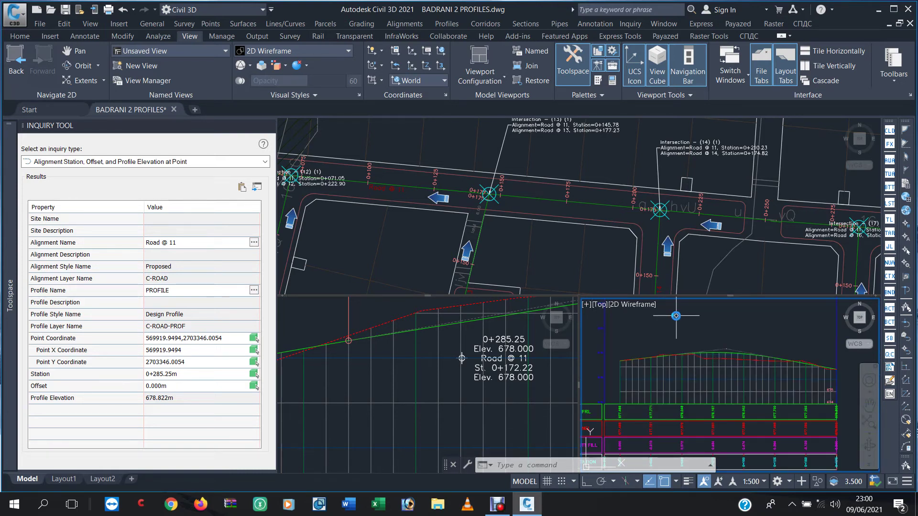
scroll(682, 370, down, 1)
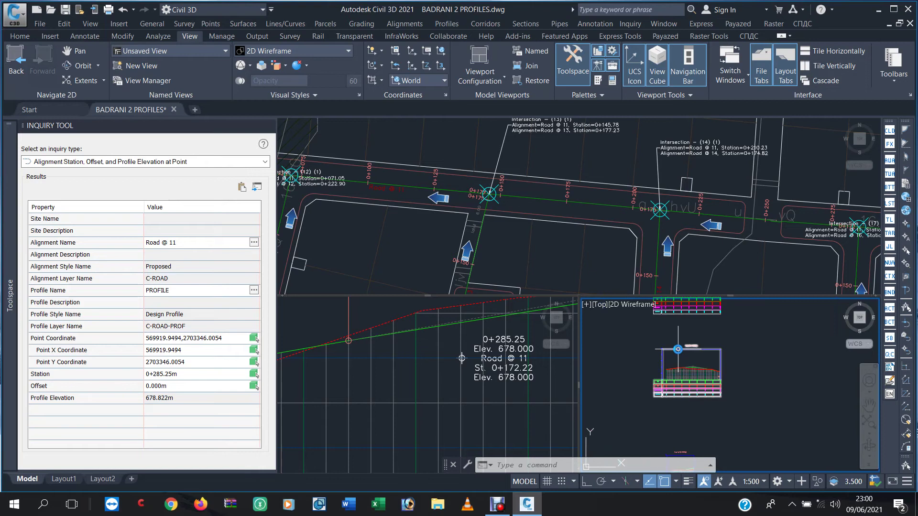
- Select the profile view, start a profile geometry edit, then cancel it
click(682, 370)
click(244, 67)
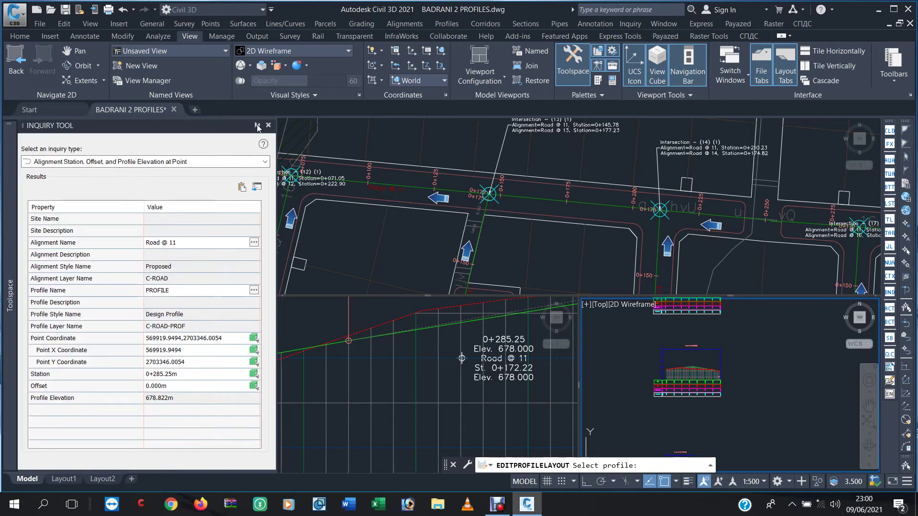
key(Escape)
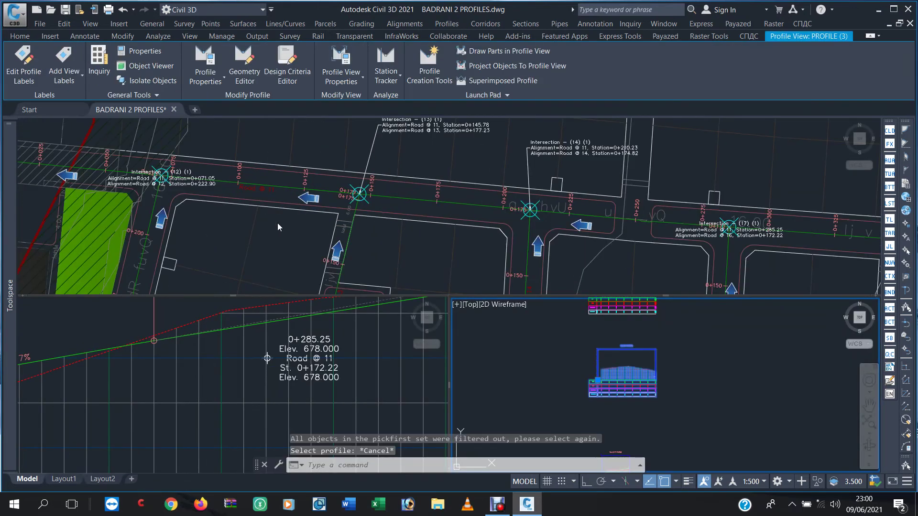
- Open the geometry editor on the crossing road's profile and show its PVI grid
click(252, 78)
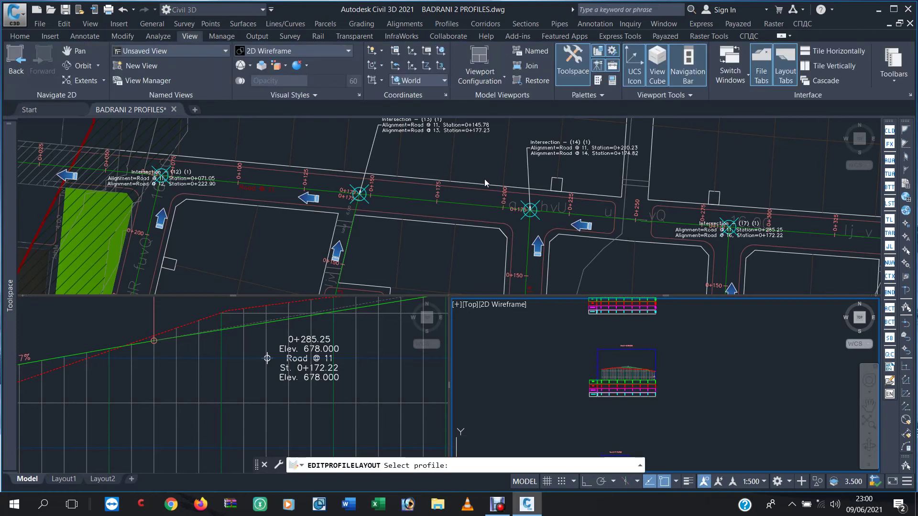
click(602, 359)
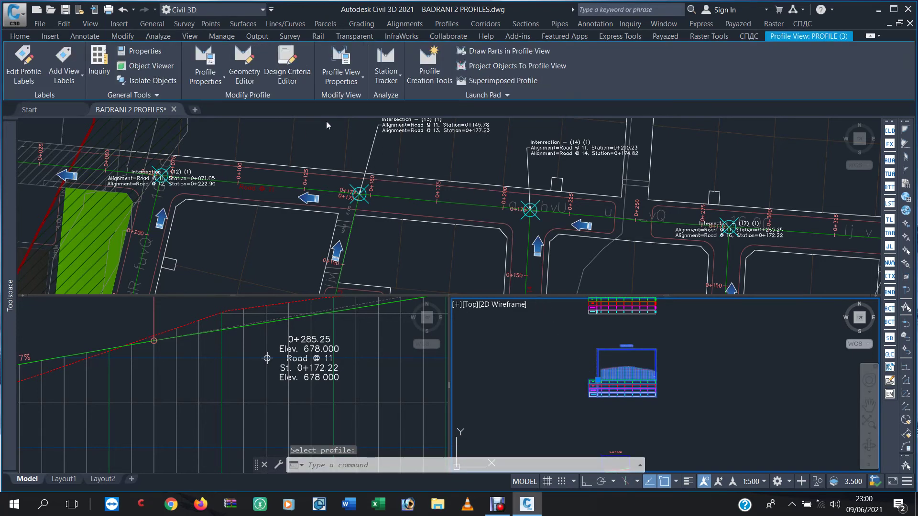
click(246, 78)
scroll(656, 351, up, 3)
scroll(656, 351, up, 3)
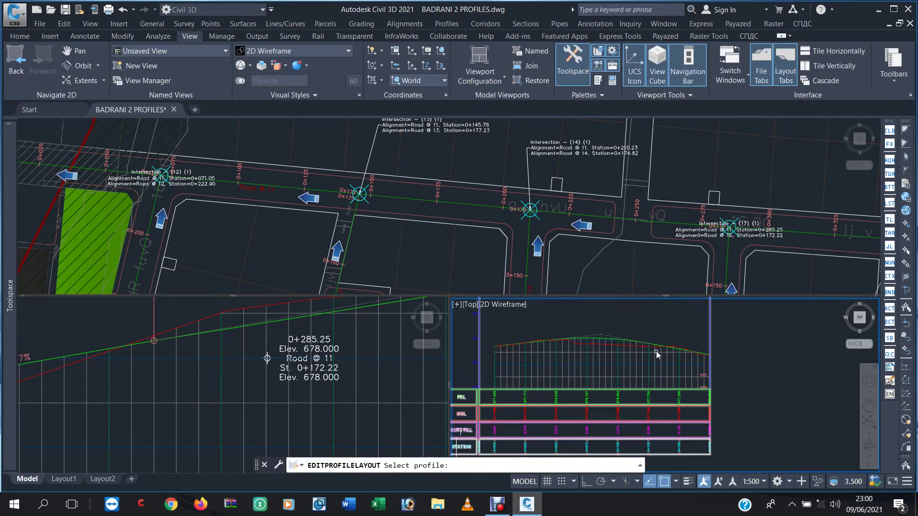
click(647, 344)
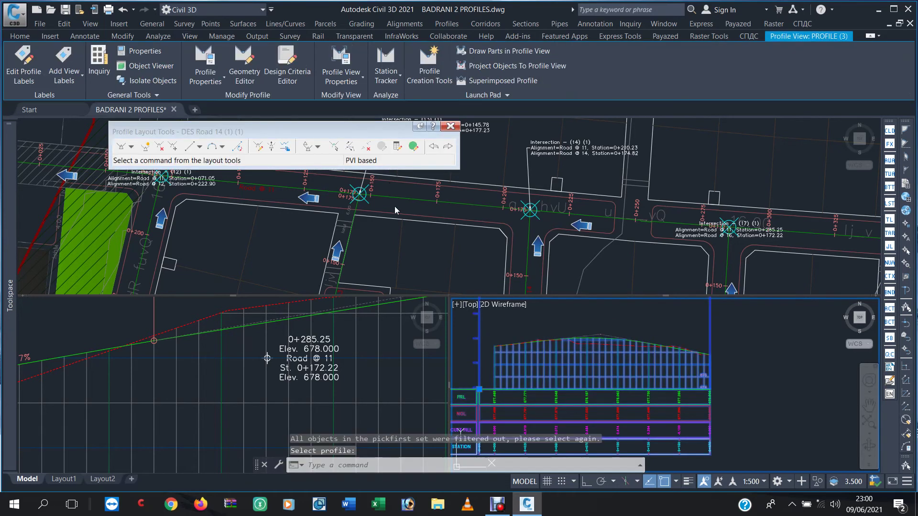
click(413, 147)
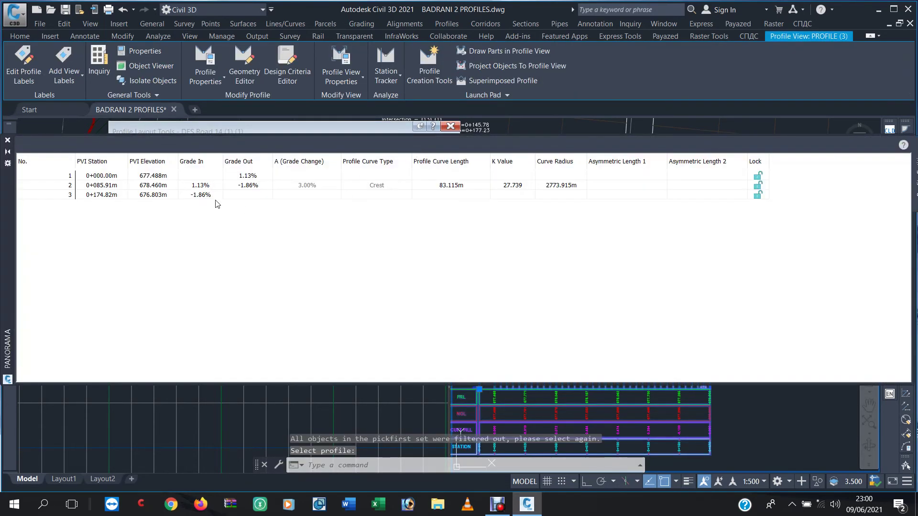
- Paste 678.822m as the third PVI's elevation and close the PVI table
double_click(166, 195)
right_click(166, 194)
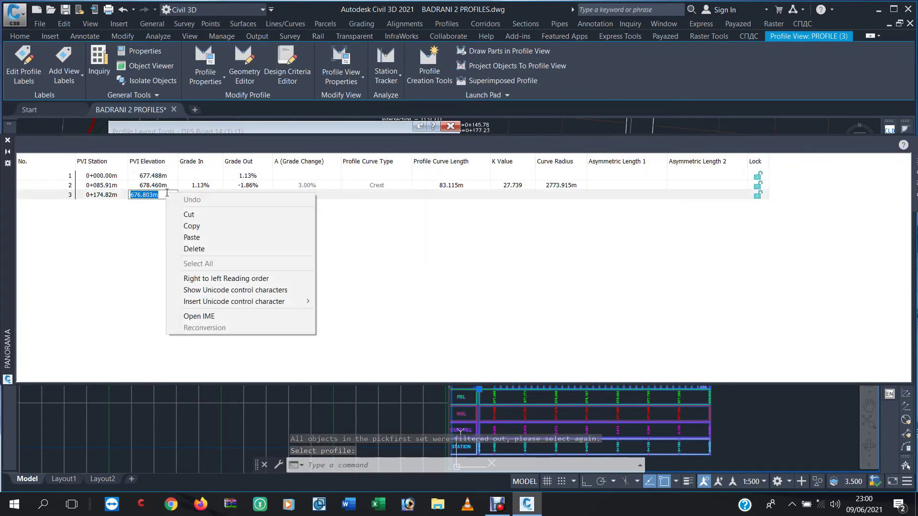
click(191, 238)
click(241, 266)
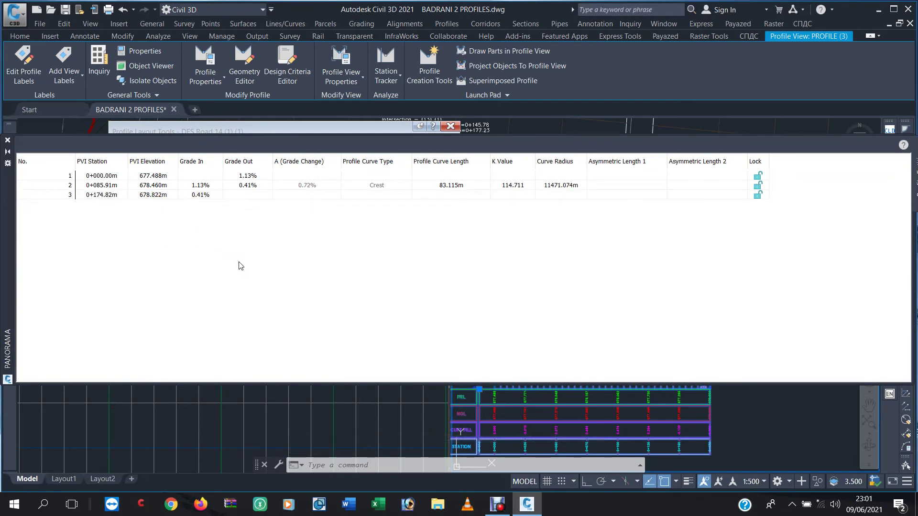
click(8, 141)
click(352, 343)
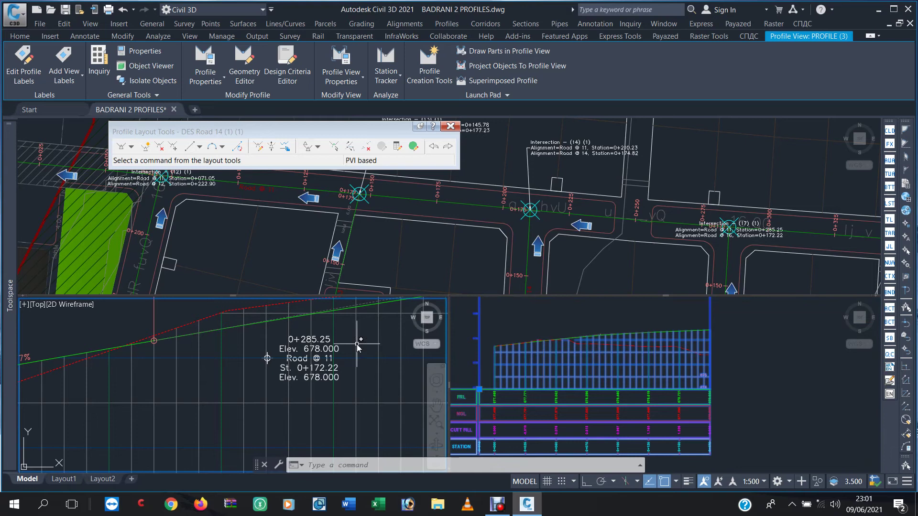
- Check the crossing label in the lower-left profile view, then close the profile layout tools and Toolspace
scroll(296, 377, down, 3)
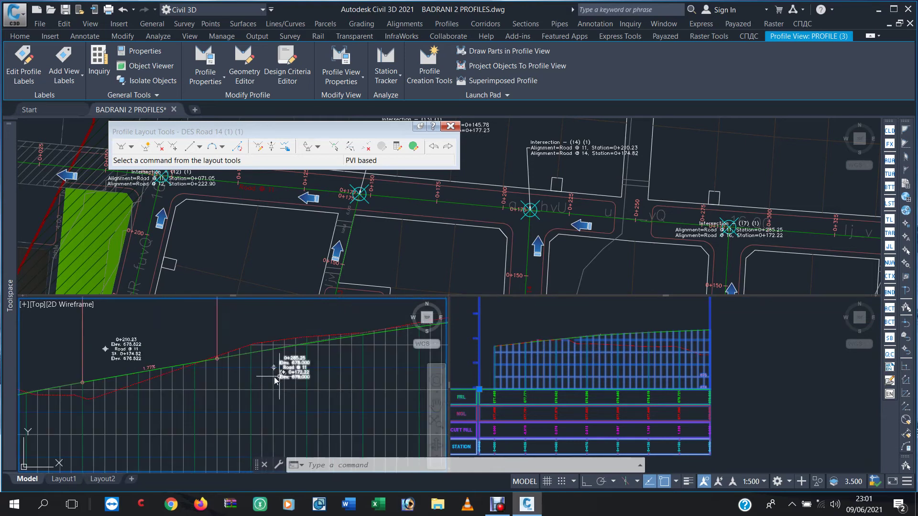
scroll(229, 379, down, 3)
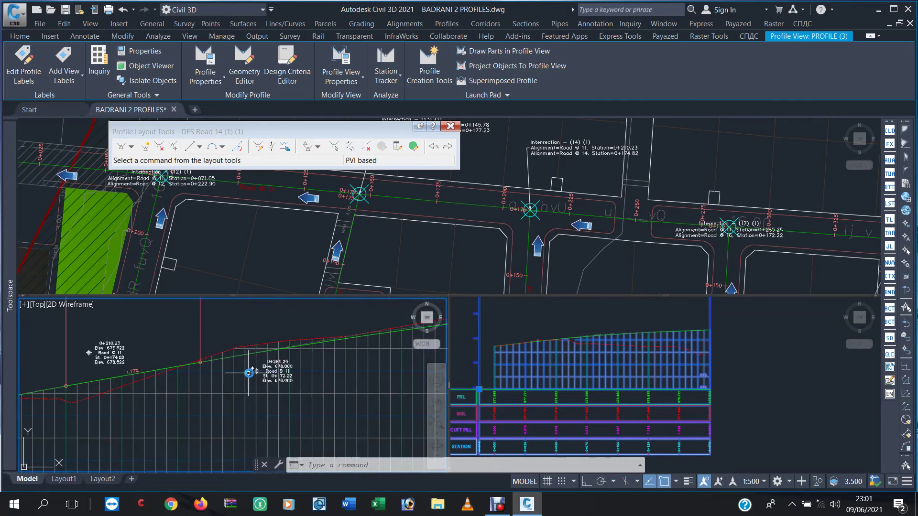
scroll(249, 375, up, 2)
scroll(261, 378, up, 2)
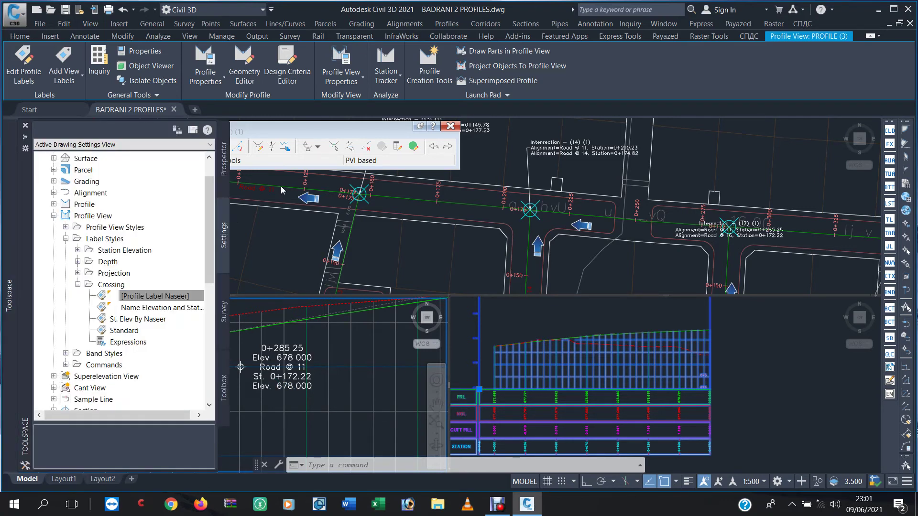
click(397, 137)
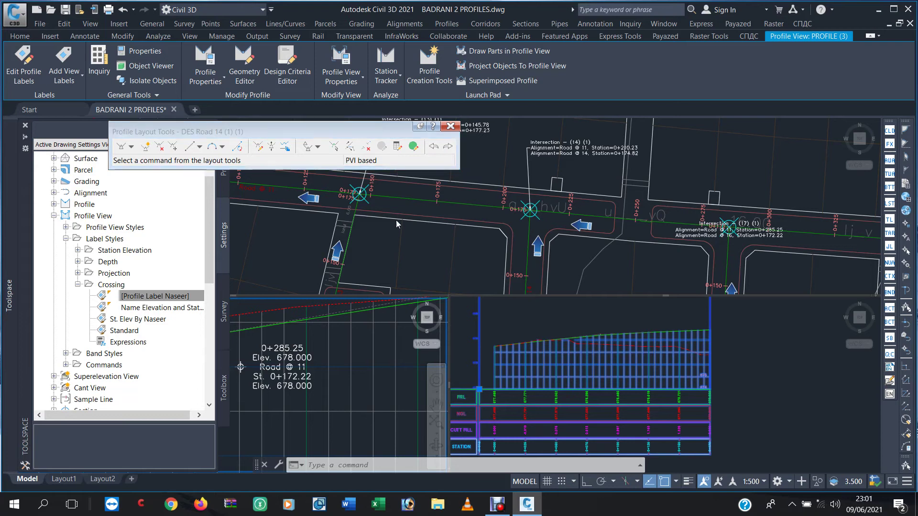
click(413, 147)
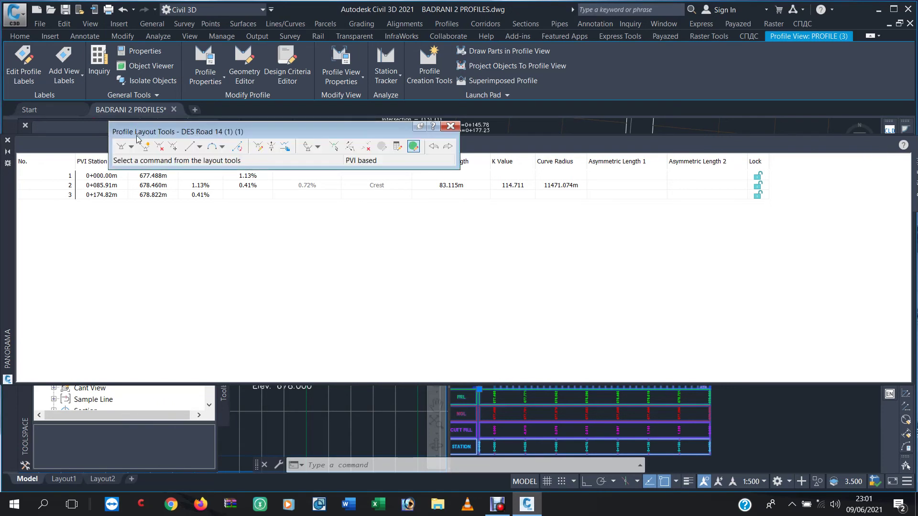
click(451, 126)
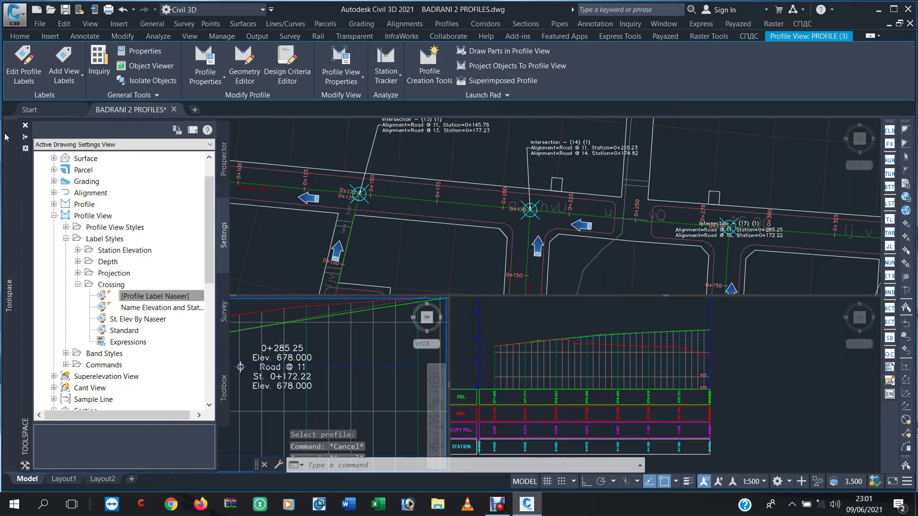
click(26, 139)
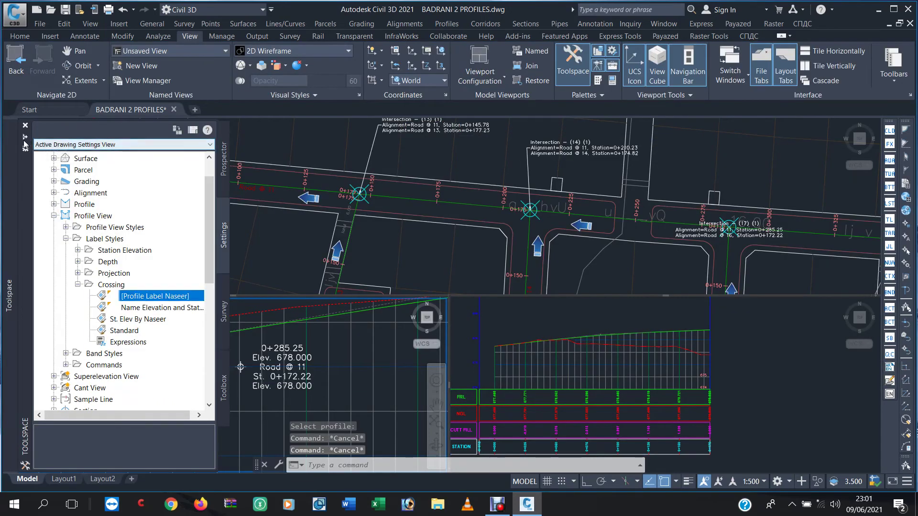
key(Escape)
key(Escape)
key(Escape)
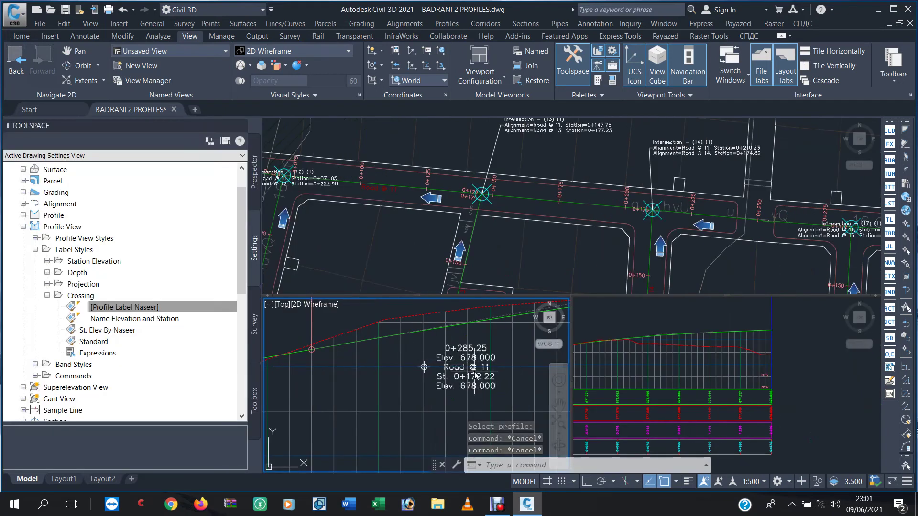
- Zoom the lower-right profile view and the plan to the 0+175 intersection
click(689, 335)
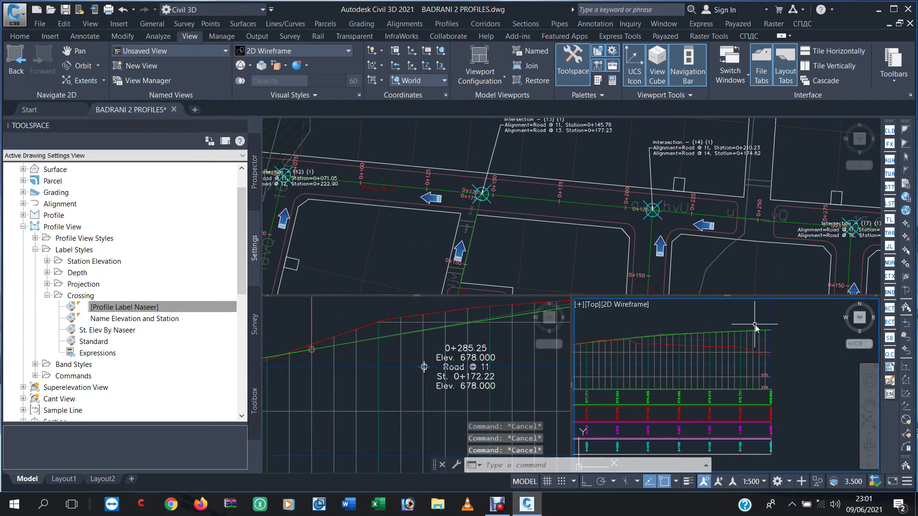
scroll(796, 363, down, 3)
scroll(794, 364, up, 1)
scroll(800, 354, up, 2)
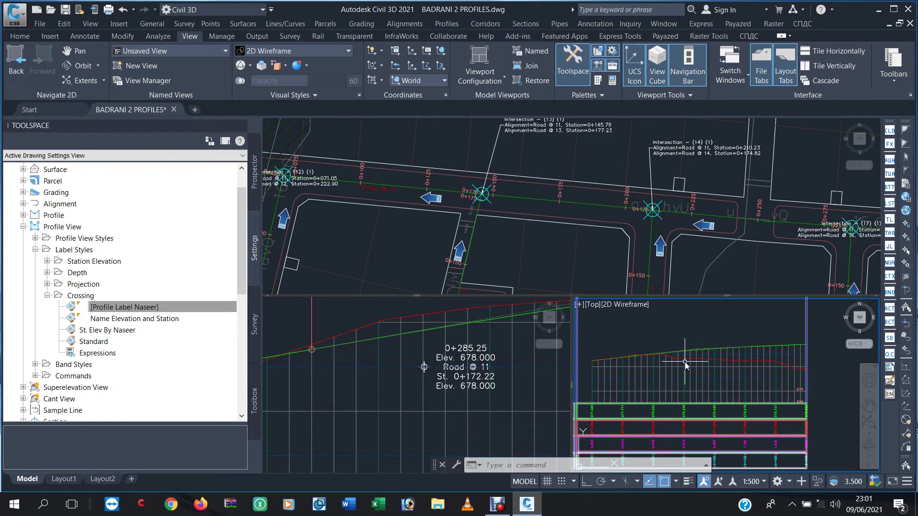
click(510, 205)
scroll(510, 205, up, 3)
scroll(451, 203, up, 3)
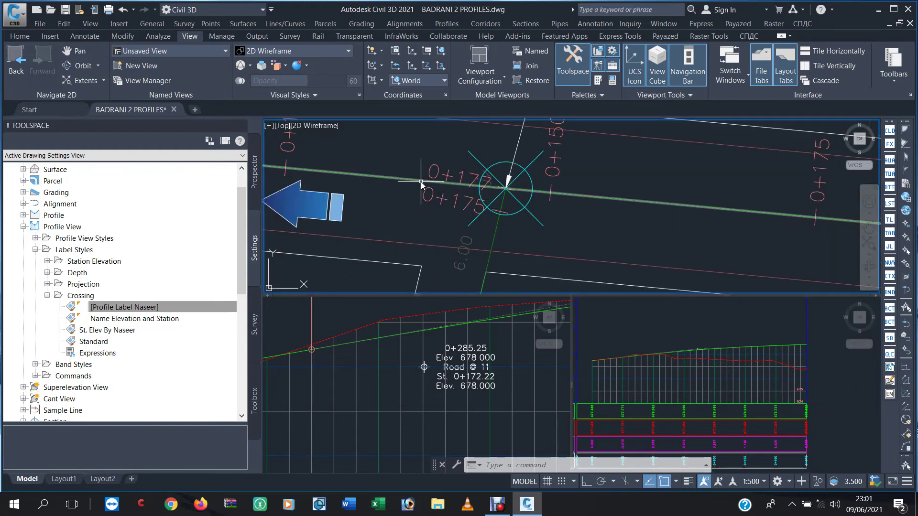
scroll(421, 181, down, 3)
scroll(609, 201, up, 3)
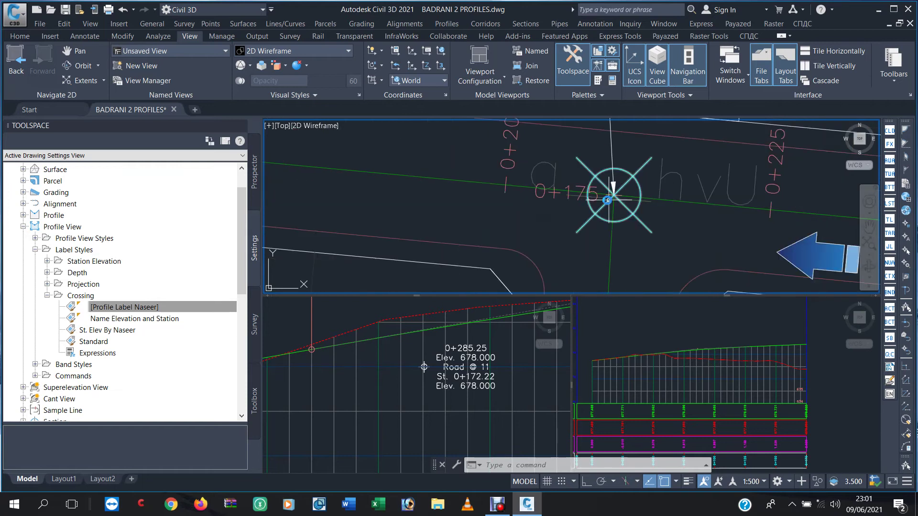
scroll(516, 196, down, 3)
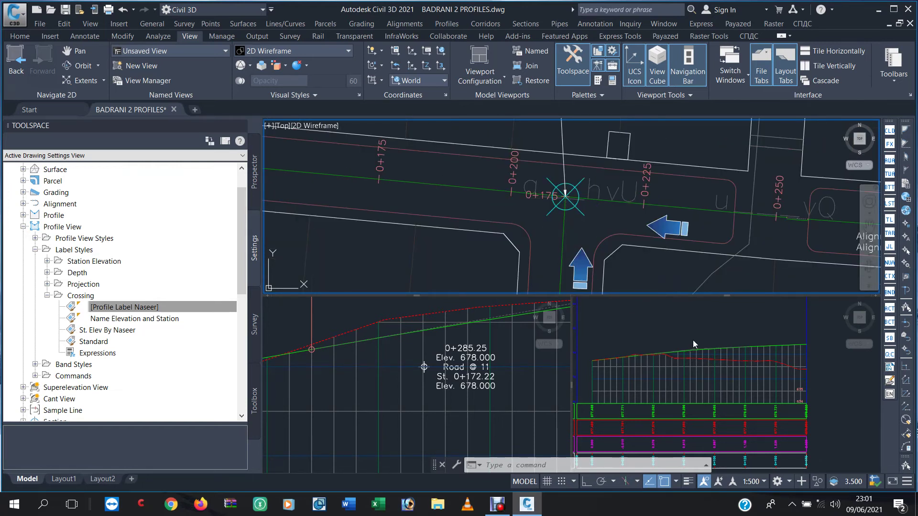
- Query Road @ 11's station and profile elevation at the crossing: 0+285.25, 678.822m
click(712, 349)
scroll(749, 378, down, 5)
scroll(741, 351, up, 4)
scroll(727, 343, up, 2)
scroll(727, 344, down, 2)
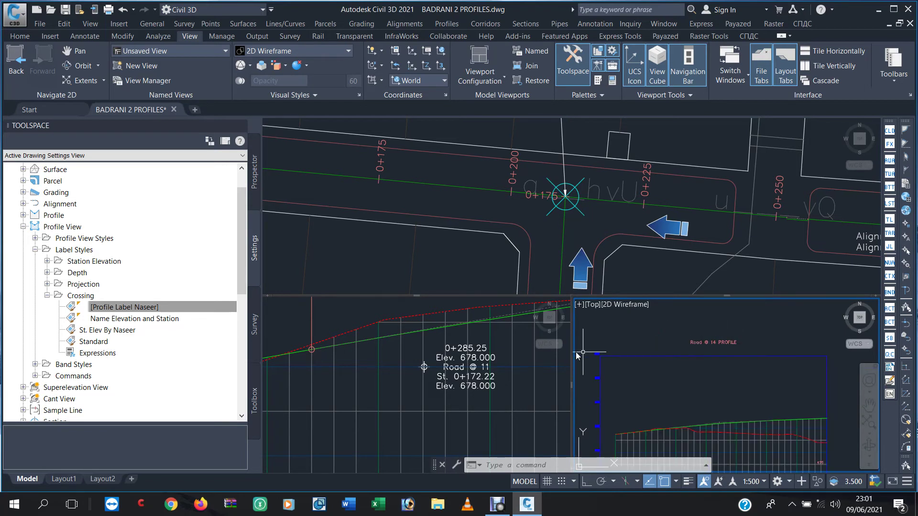
click(481, 211)
click(472, 188)
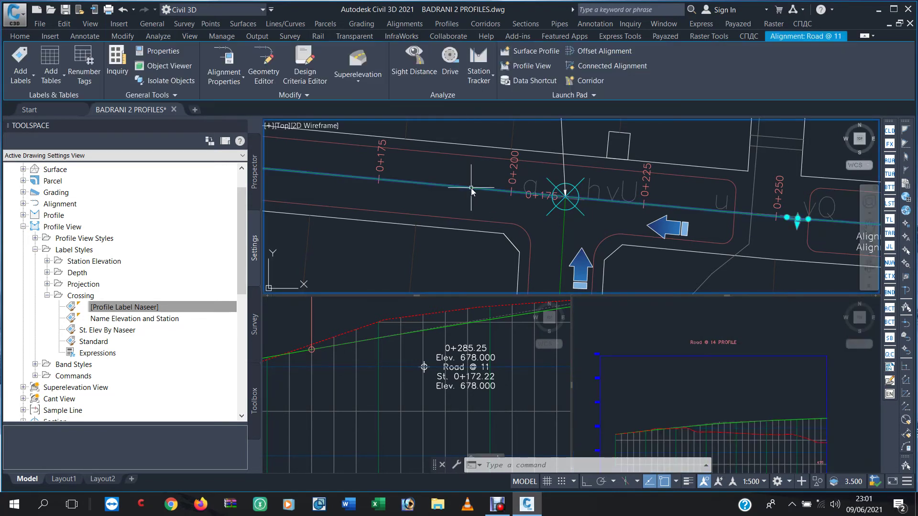
click(120, 71)
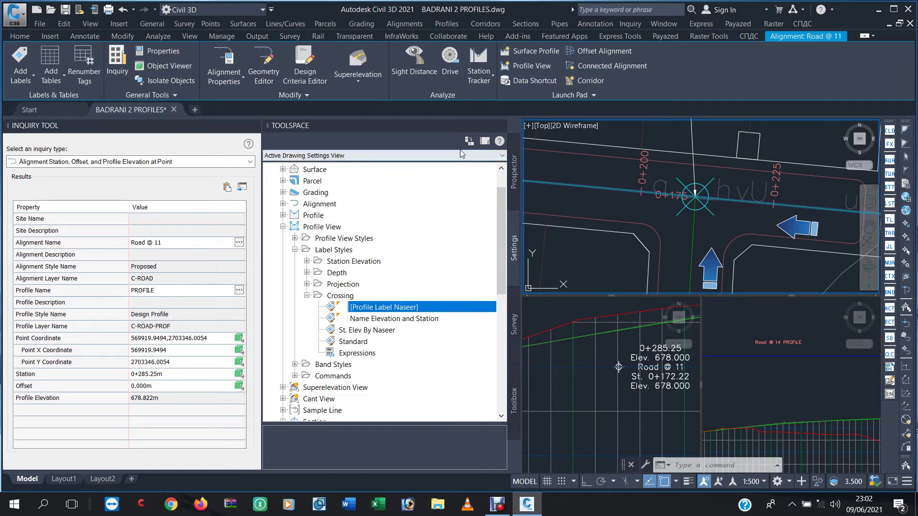
- Close the style browser and dismiss the Road @ 14 profile view's context menu
click(499, 126)
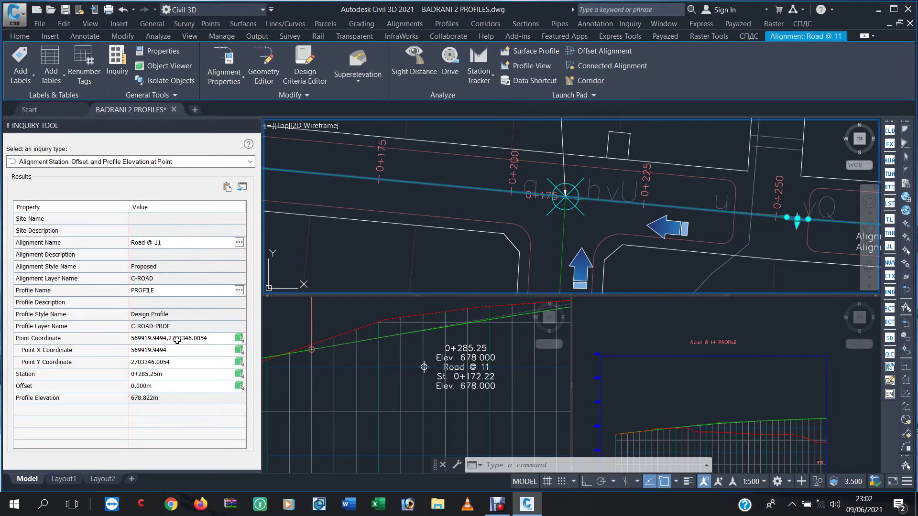
click(666, 382)
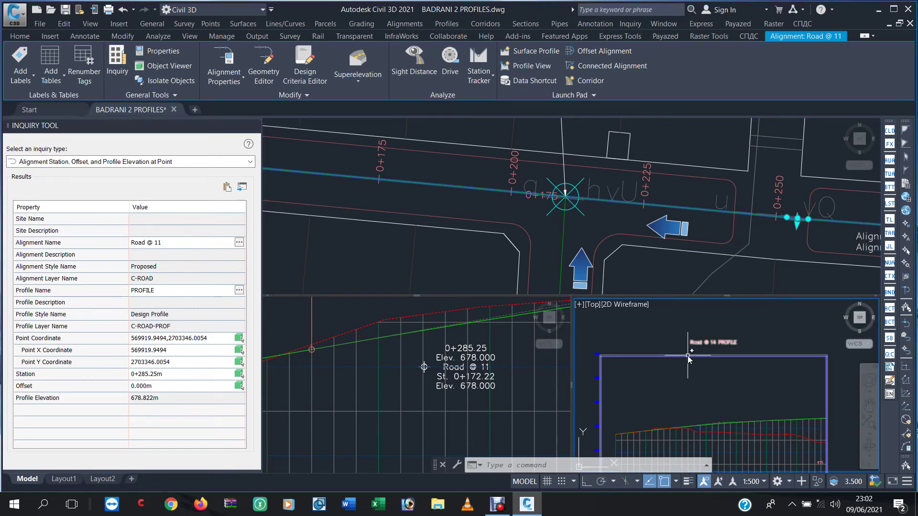
right_click(687, 359)
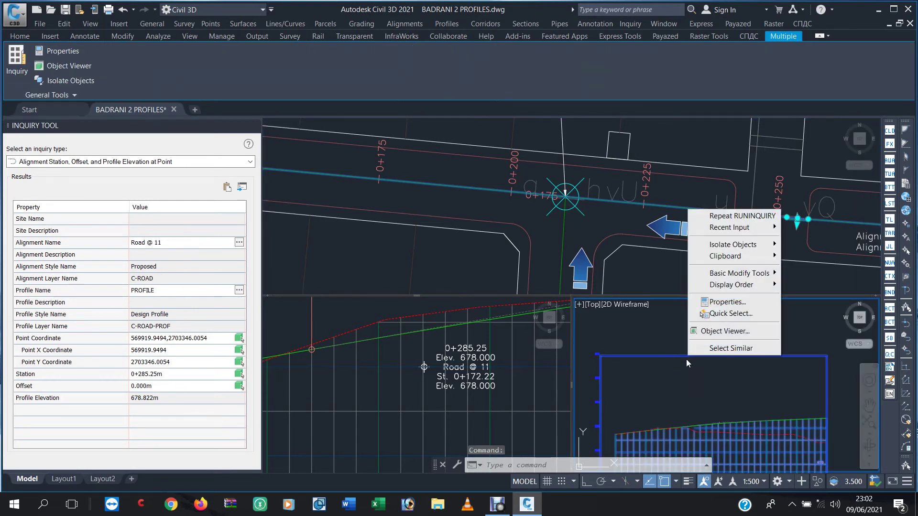
click(716, 383)
key(Escape)
key(Escape)
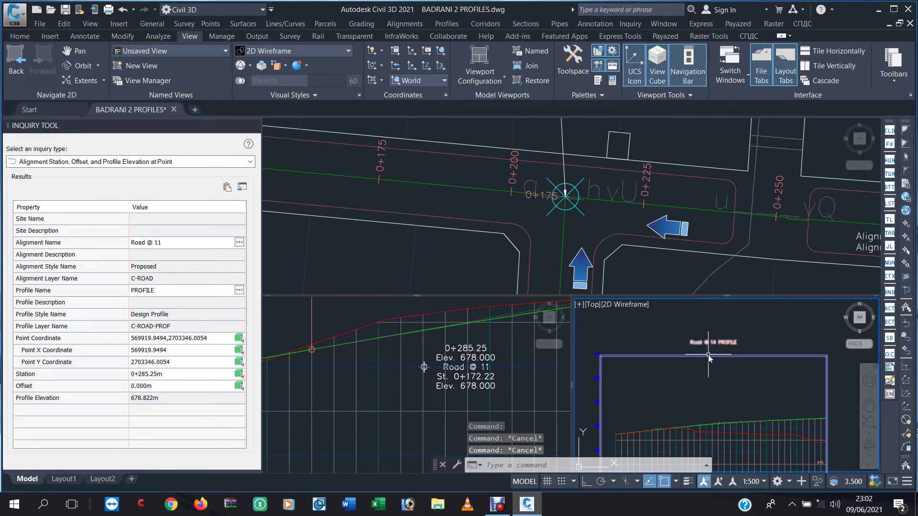
- Open the geometry editor on the DES Road 14 design profile and show its PVI table
click(708, 355)
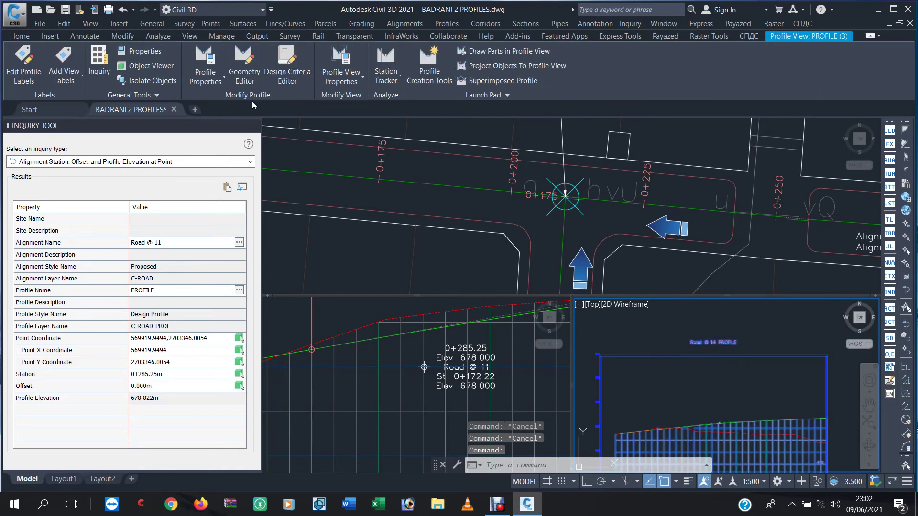
click(249, 80)
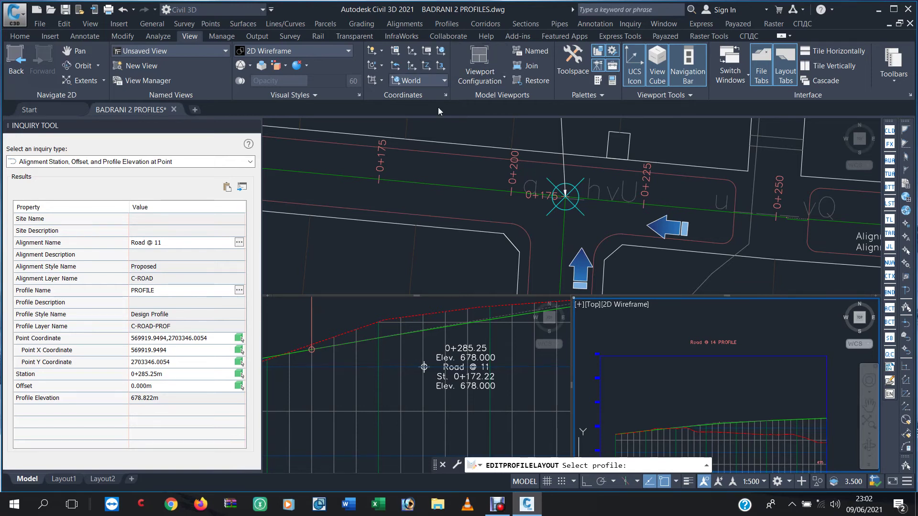
click(647, 355)
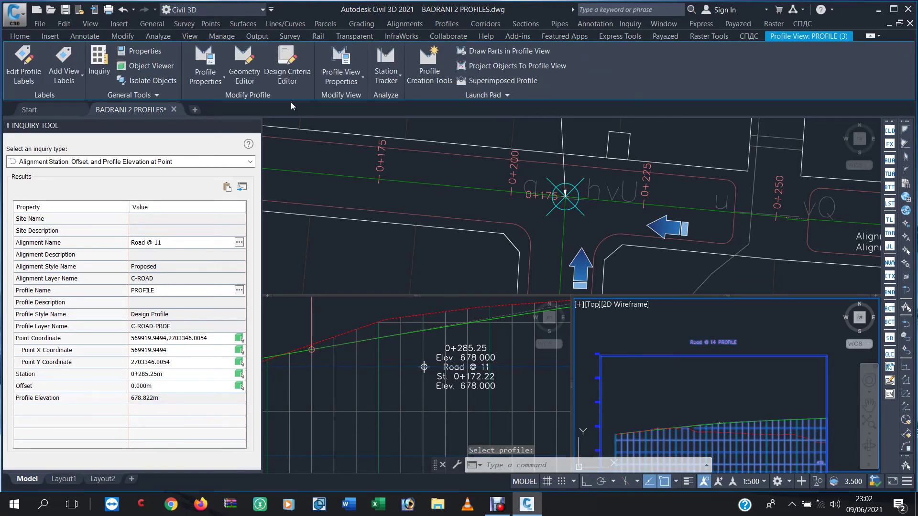
click(753, 421)
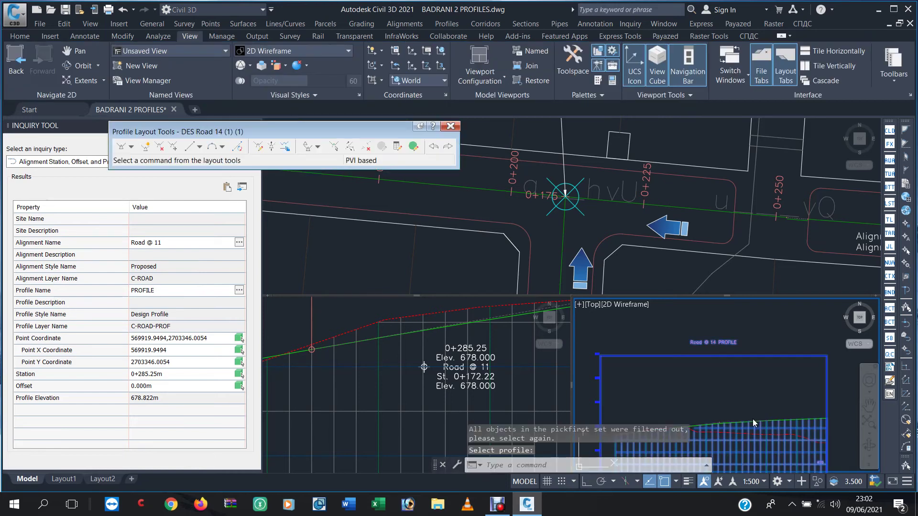
click(398, 146)
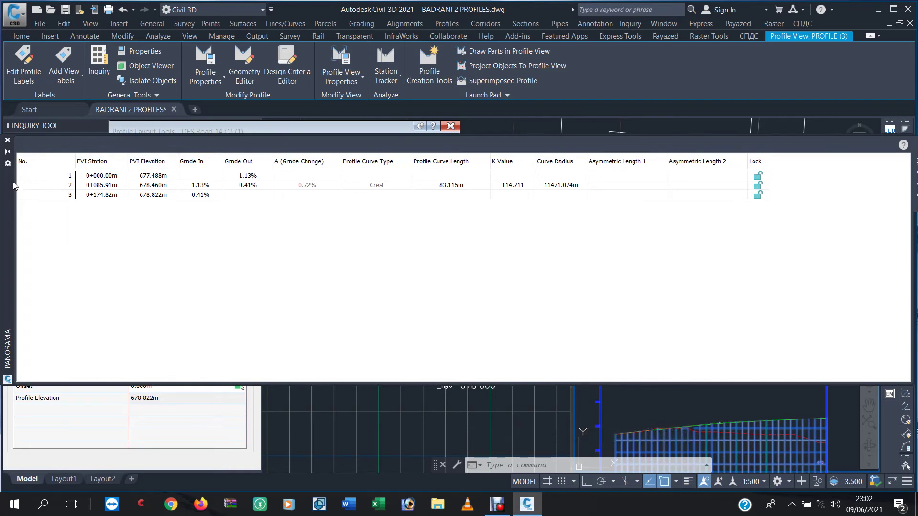
drag(10, 179, 8, 129)
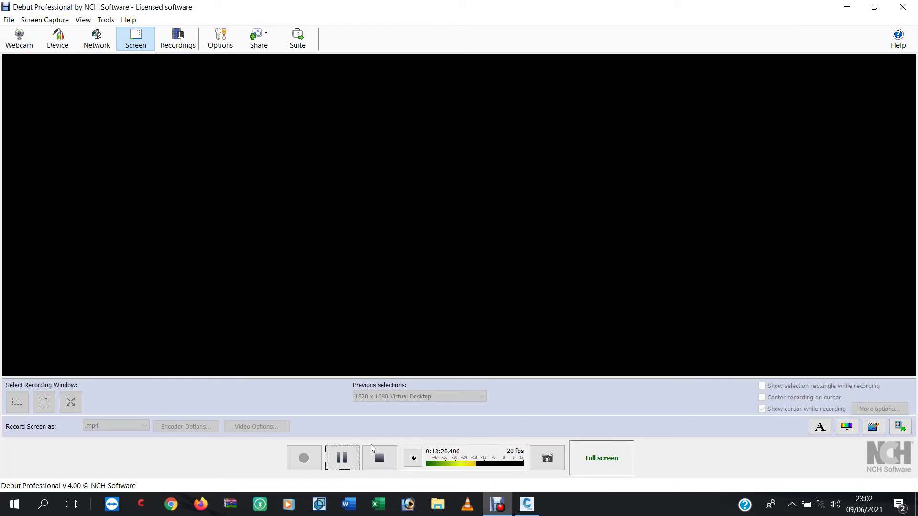
click(342, 458)
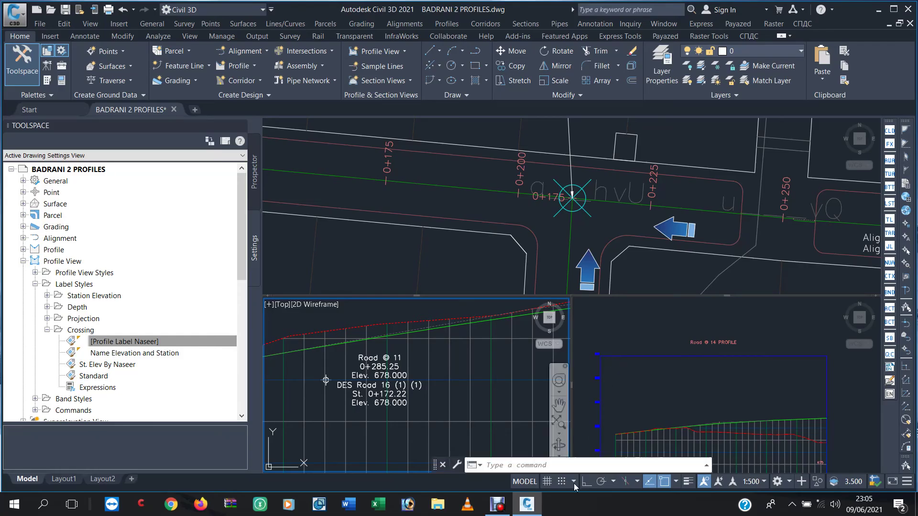
- Zoom the plan view out until the road intersection station labels show
mouse_move(498, 505)
click(507, 468)
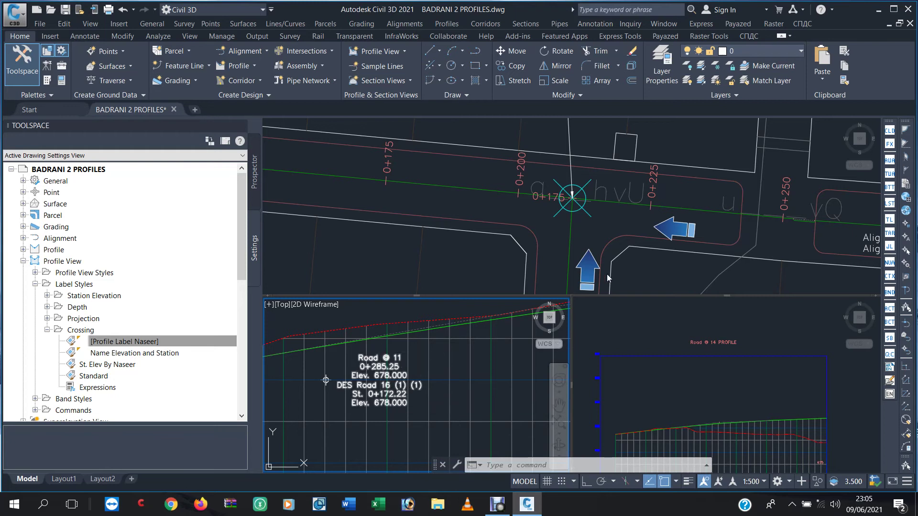
click(583, 237)
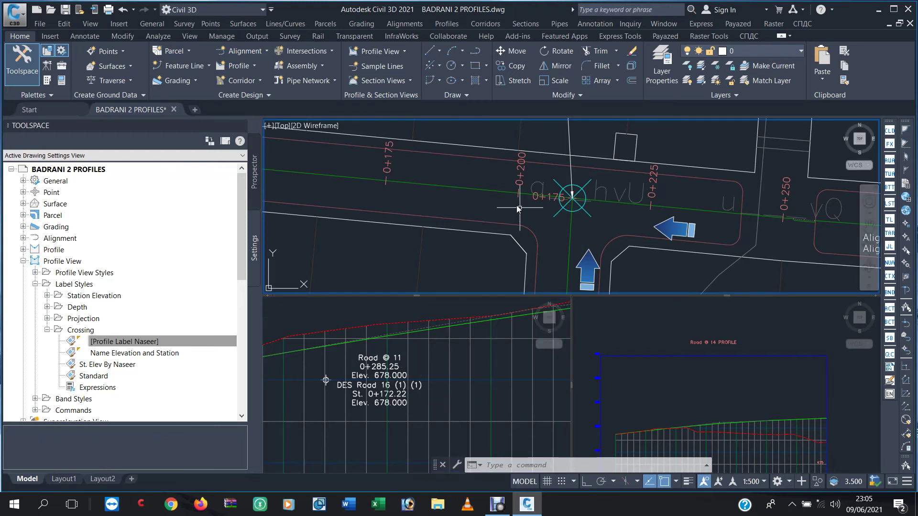
scroll(478, 200, down, 3)
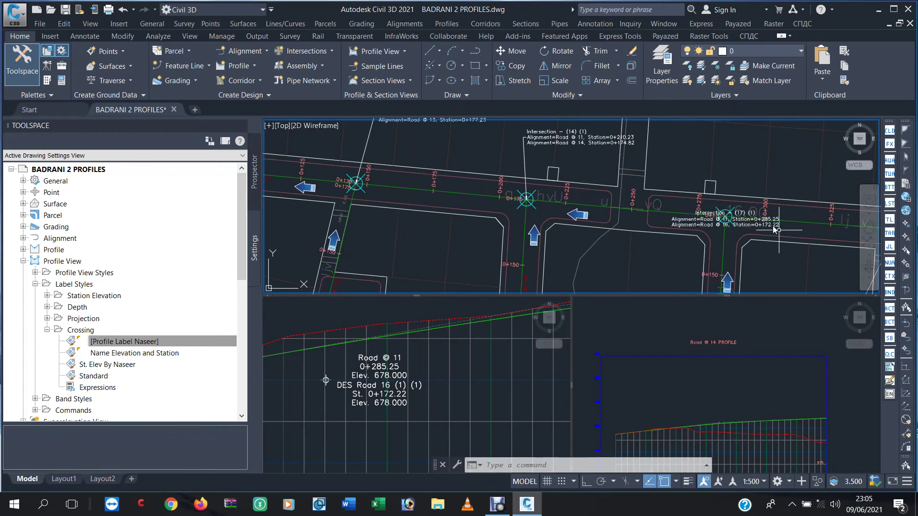
- Zoom and pan the plan to Intersection (17), then select the Road @ 11 alignment
scroll(760, 229, up, 2)
middle_drag(712, 233, 603, 192)
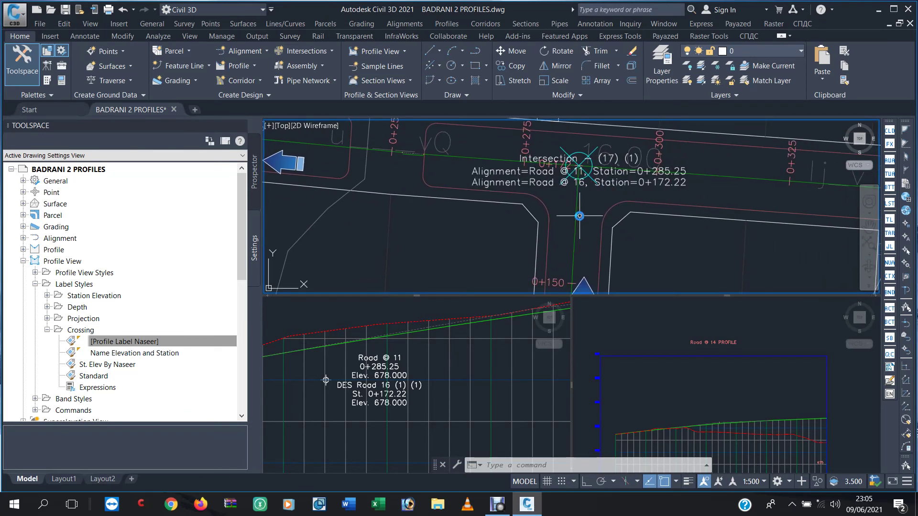
middle_drag(582, 215, 545, 248)
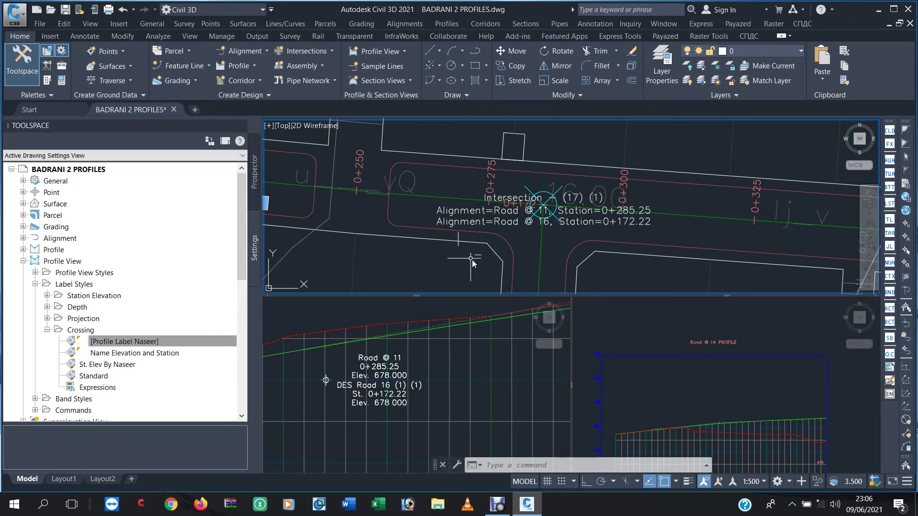
click(679, 217)
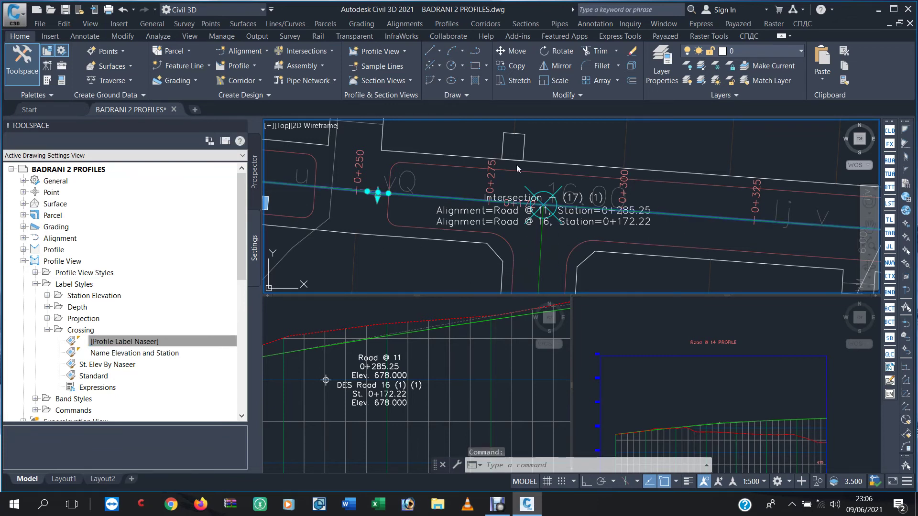
- Query Road @ 11 at the crossing and copy its 678.822m profile elevation
click(114, 66)
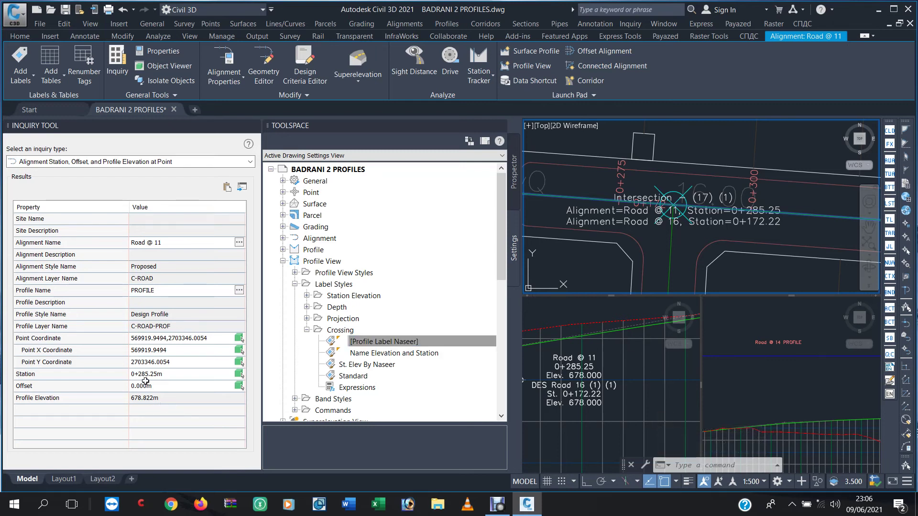
right_click(156, 401)
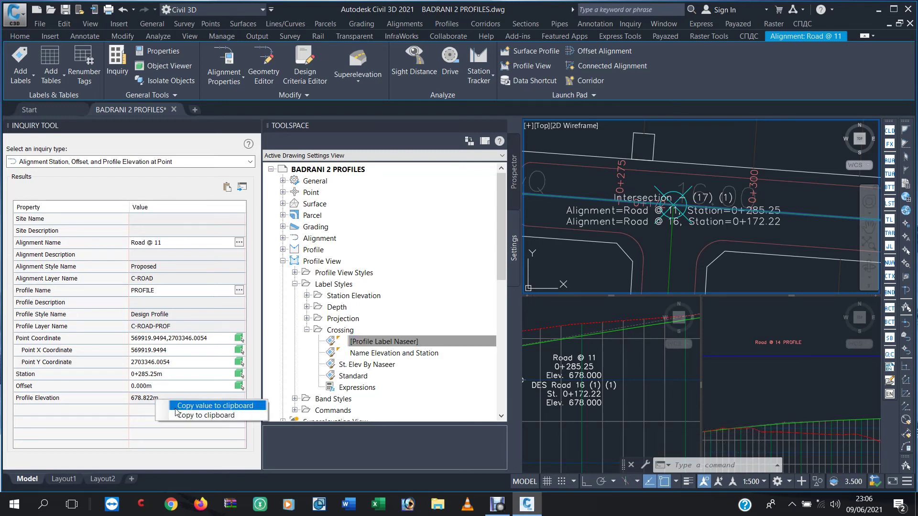
click(175, 409)
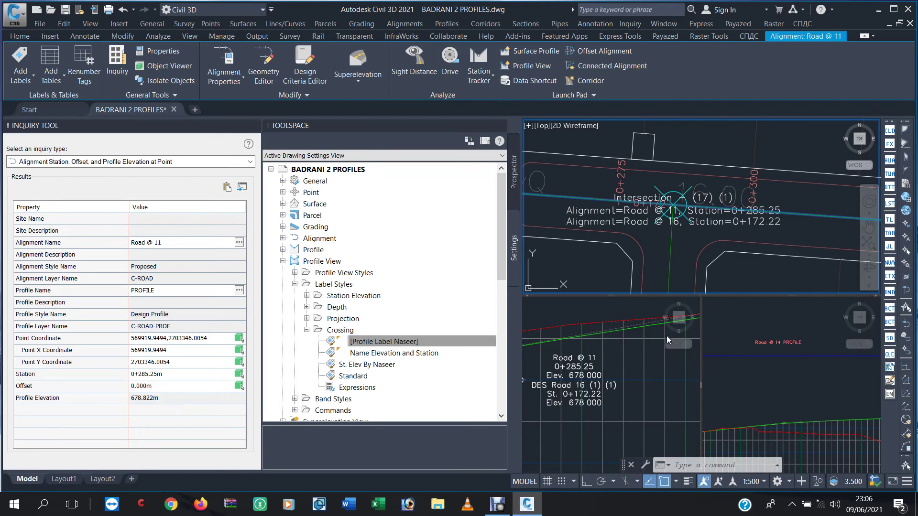
click(732, 332)
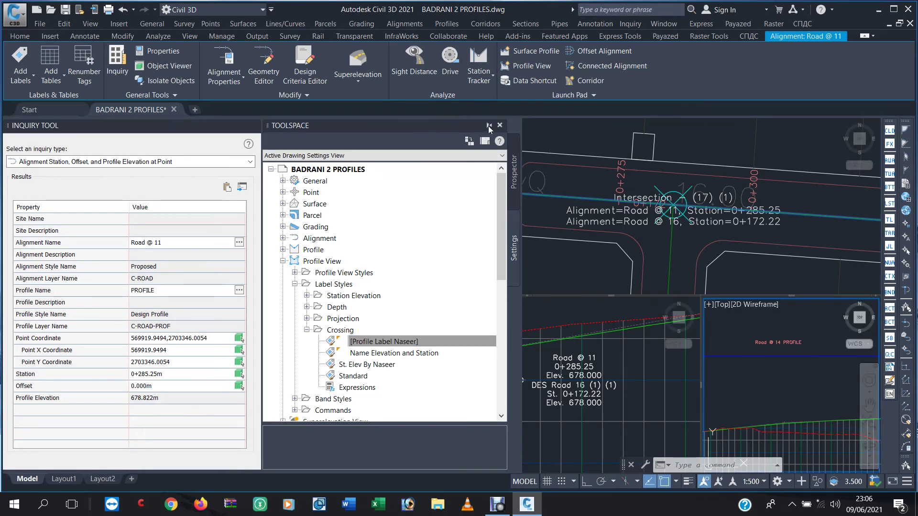
- Hide the style browser and inquiry panel and frame the crossing road's profile view
click(489, 126)
click(252, 126)
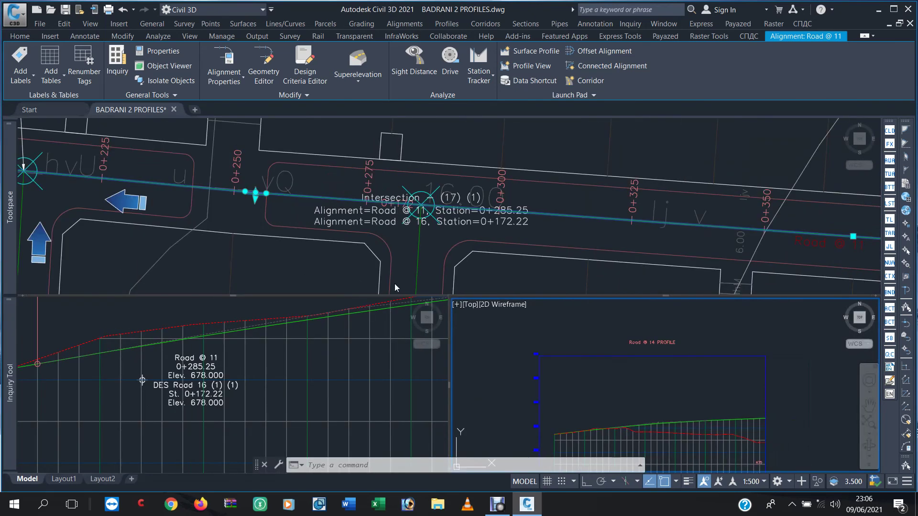
scroll(704, 362, down, 5)
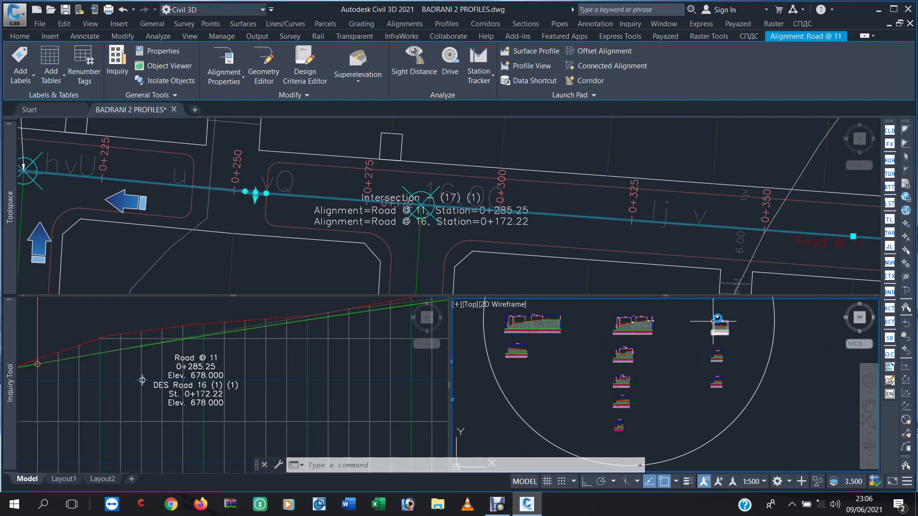
scroll(724, 325, up, 2)
scroll(722, 327, up, 3)
scroll(689, 369, down, 3)
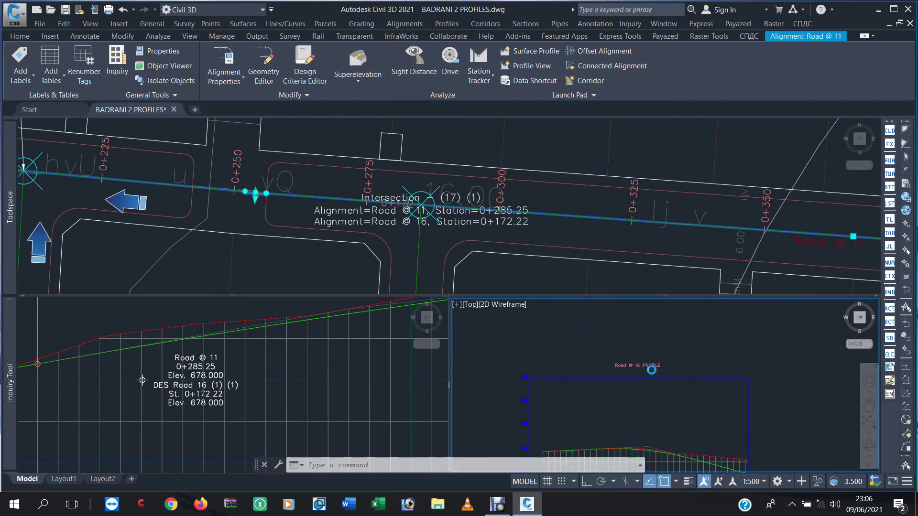
middle_drag(652, 373, 645, 351)
- Select the Road @ 16 profile view and pick the DES Road 16 profile for editing
click(619, 365)
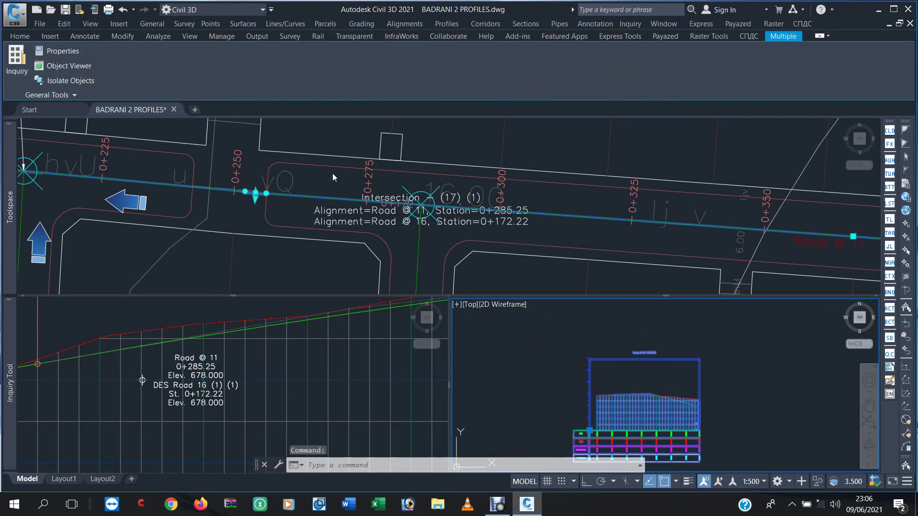
key(Escape)
key(Escape)
key(Escape)
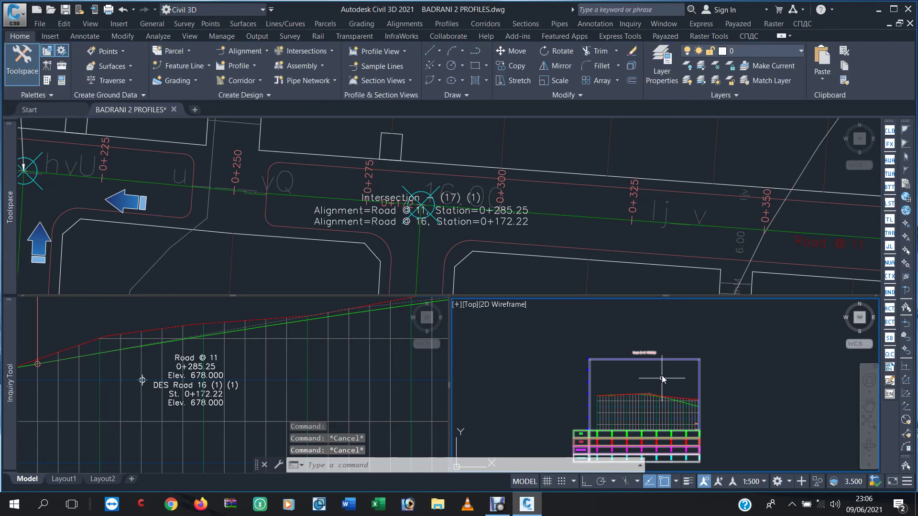
click(661, 366)
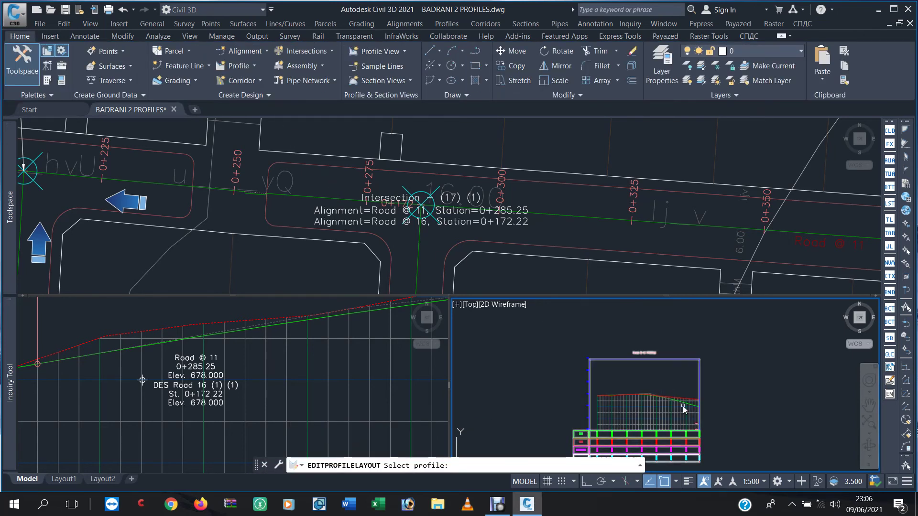
click(646, 395)
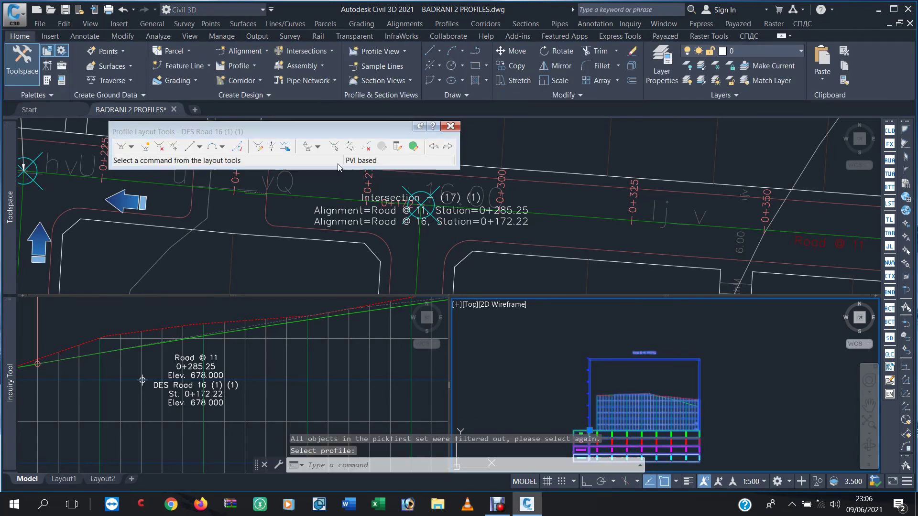
- Open the picked profile's PVI table, cancel the accidental PVI move, then close the table
click(414, 149)
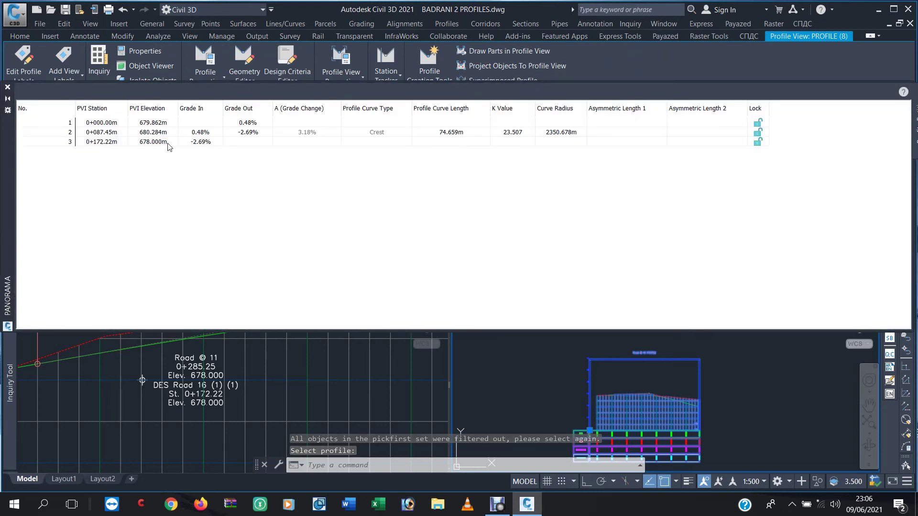
click(413, 146)
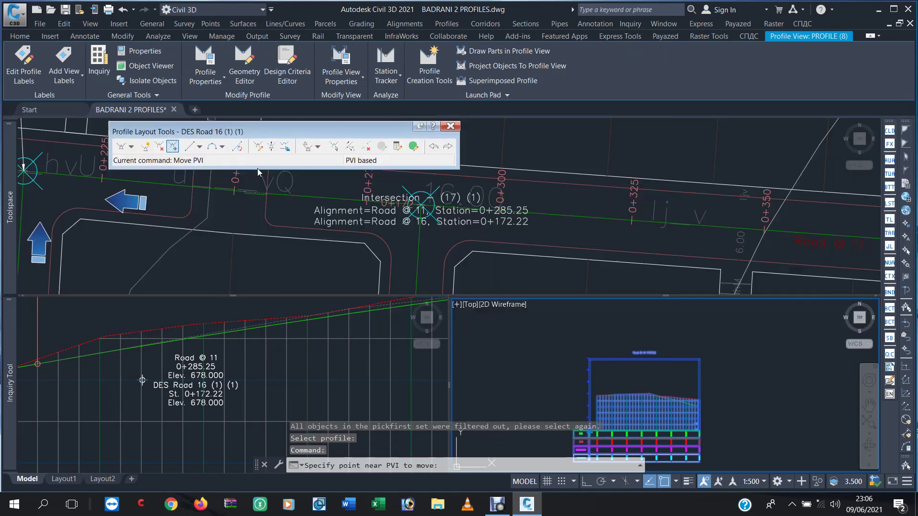
scroll(680, 401, up, 3)
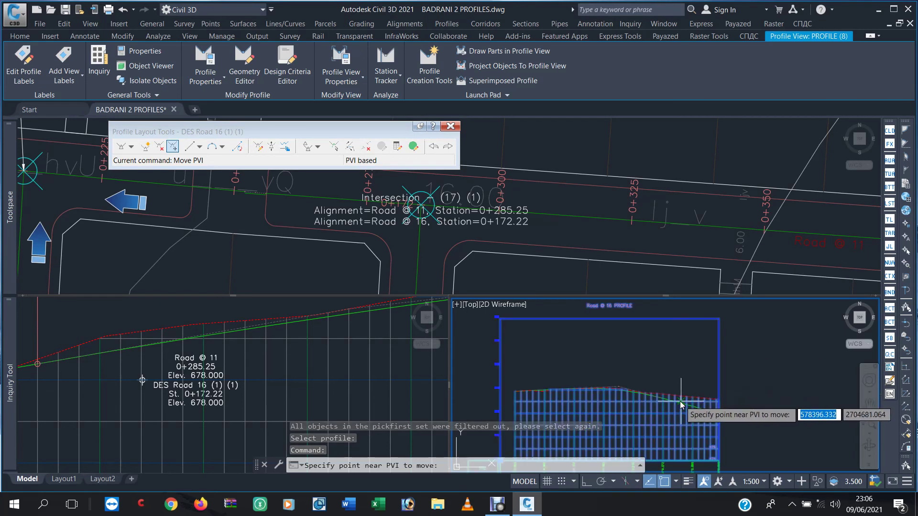
key(Escape)
key(Escape)
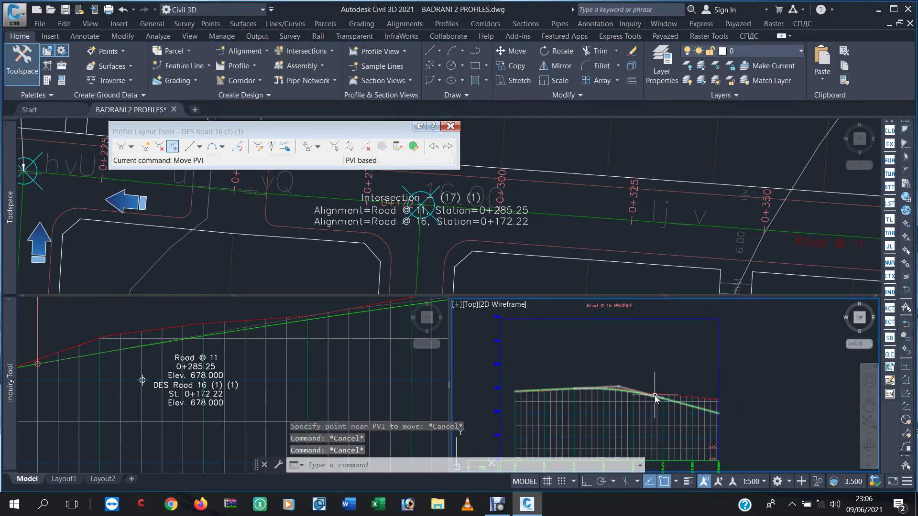
click(652, 396)
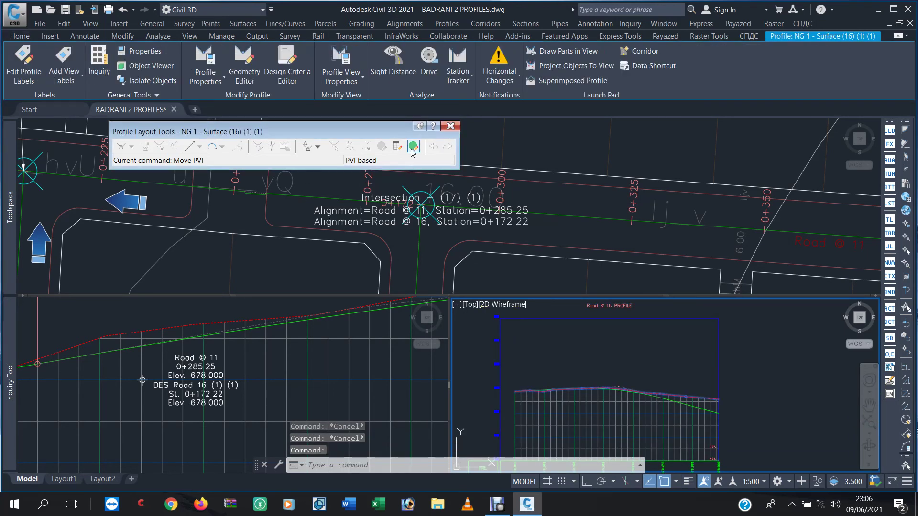
click(413, 146)
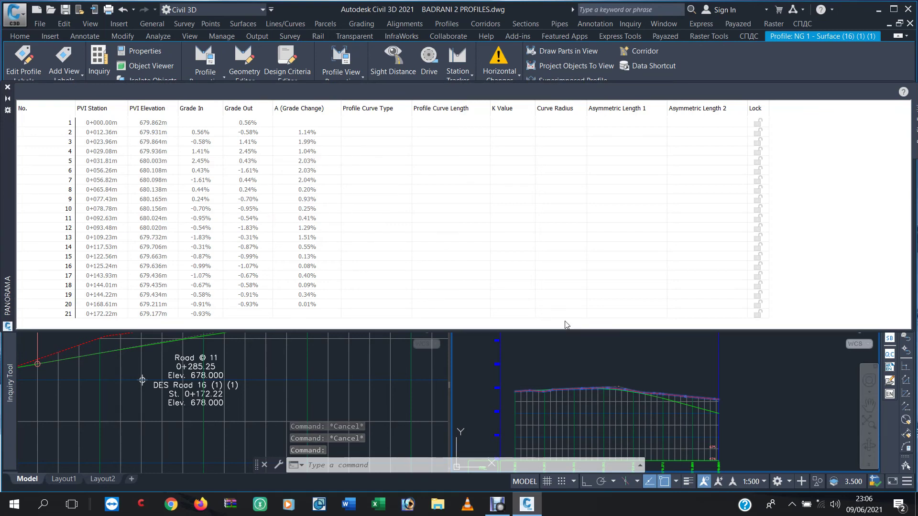
click(7, 87)
key(Escape)
key(Escape)
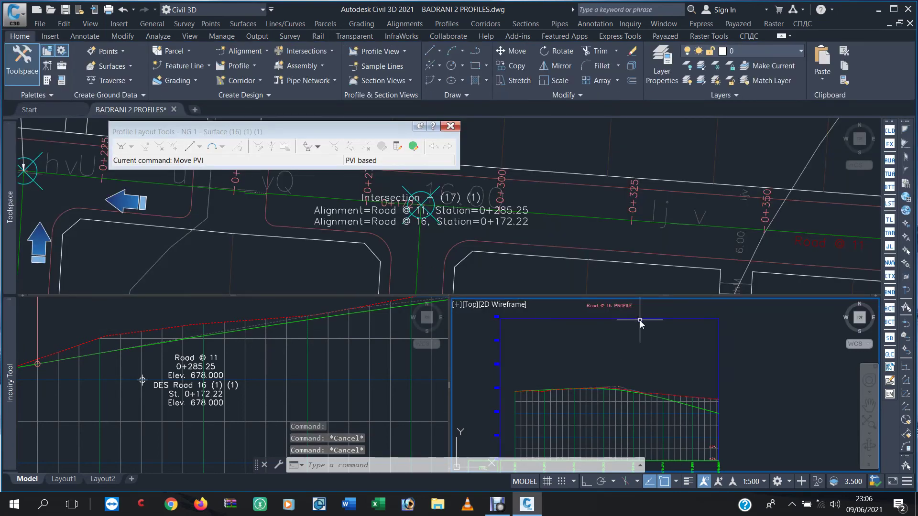
- Reselect the Road @ 16 profile view, reopen its PVI table, then exit the profile editing tools
click(641, 324)
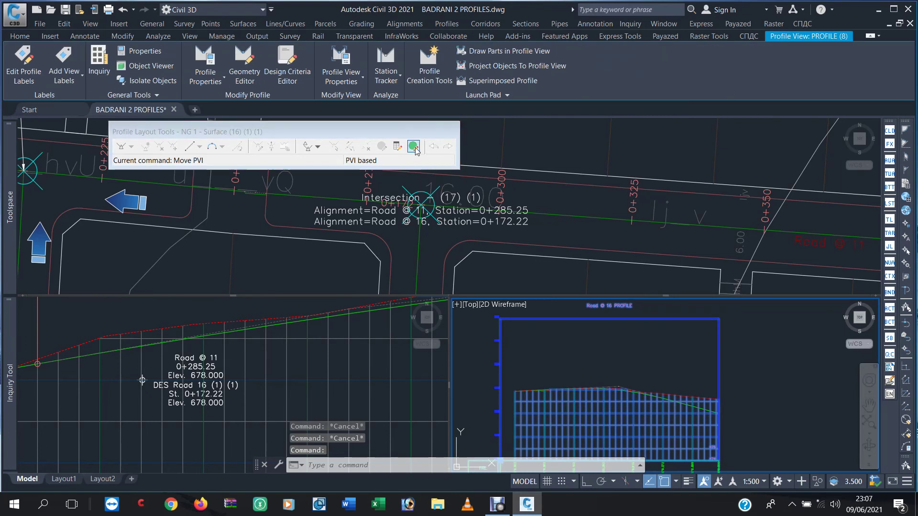
click(413, 146)
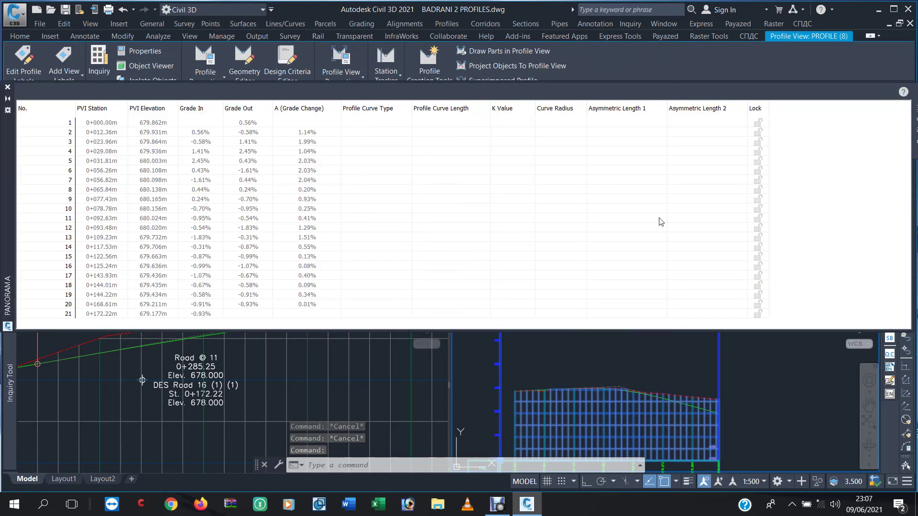
click(8, 87)
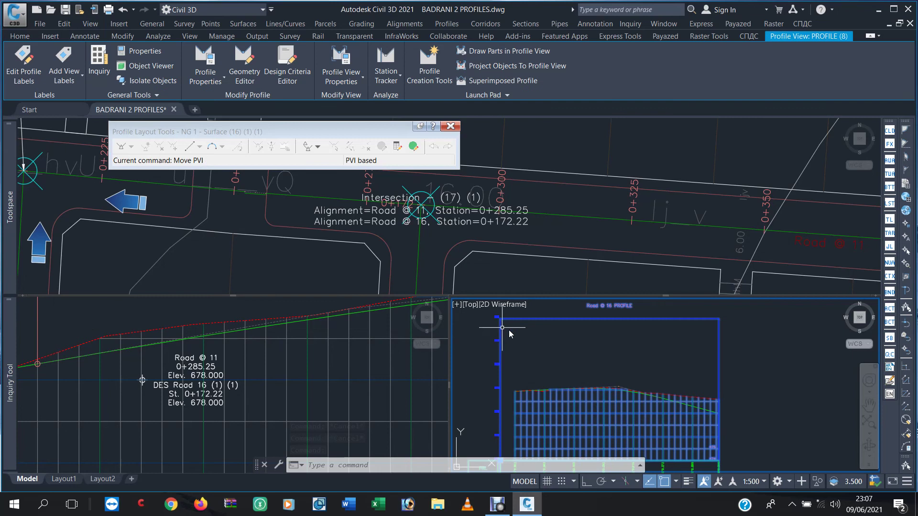
click(452, 127)
key(Escape)
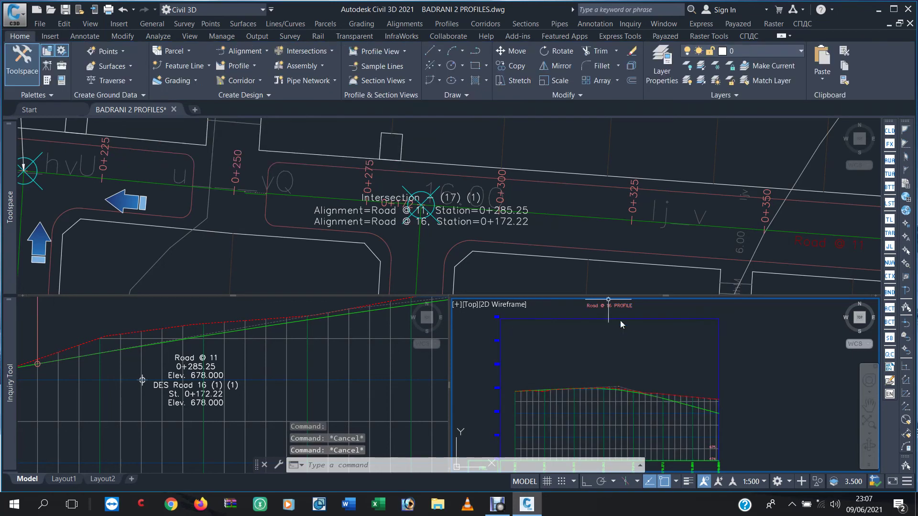
- Open the design profile's PVI table to inspect PVI 3, then close it
click(645, 320)
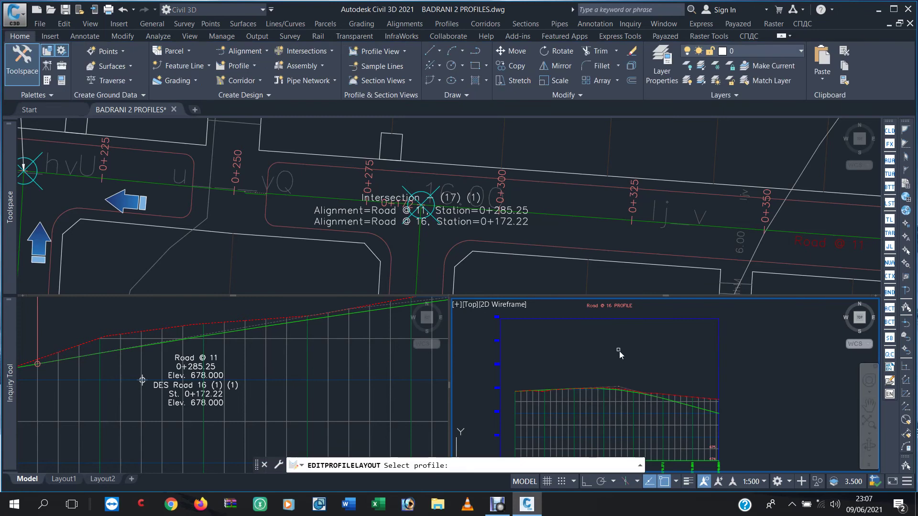
click(693, 406)
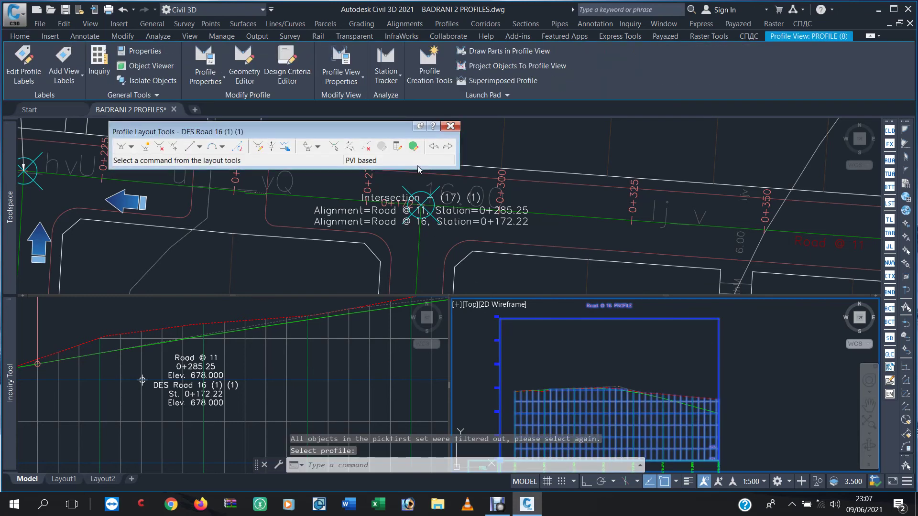
click(413, 146)
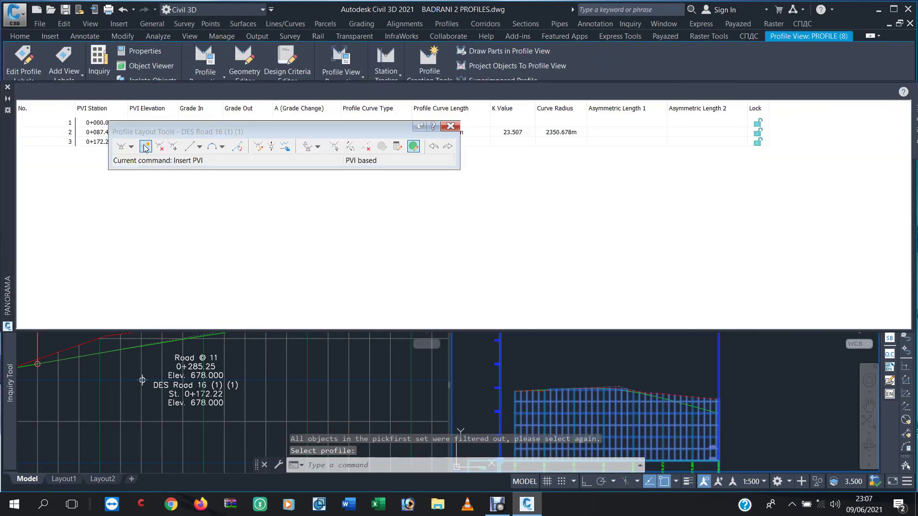
click(146, 147)
drag(347, 134, 340, 185)
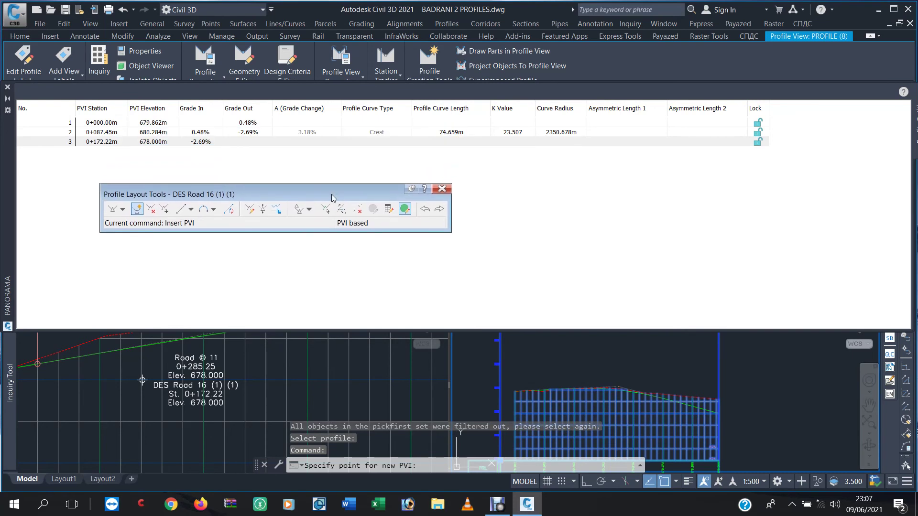
click(158, 142)
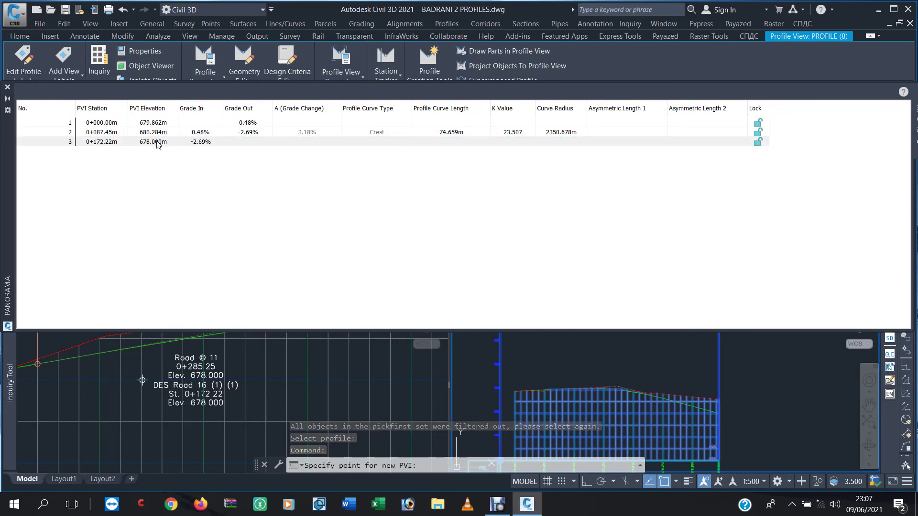
right_click(157, 142)
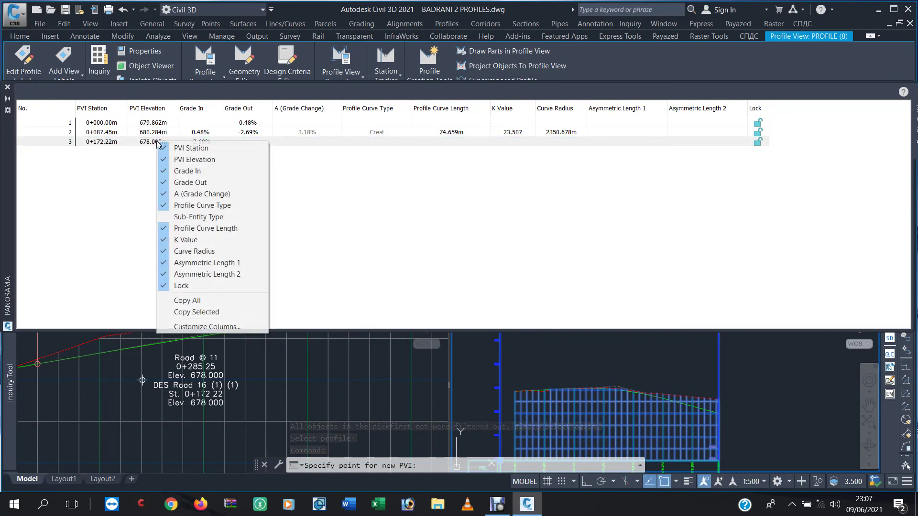
click(136, 186)
key(Escape)
key(Escape)
key(Escape)
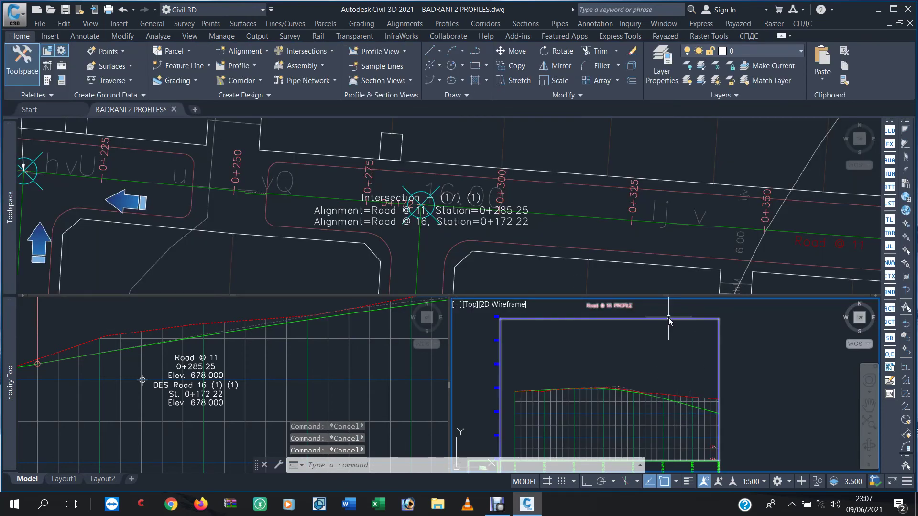
- Start Geometry Editor on DES Road 16 and select PVI row 3 in its PVI table
click(636, 312)
click(244, 71)
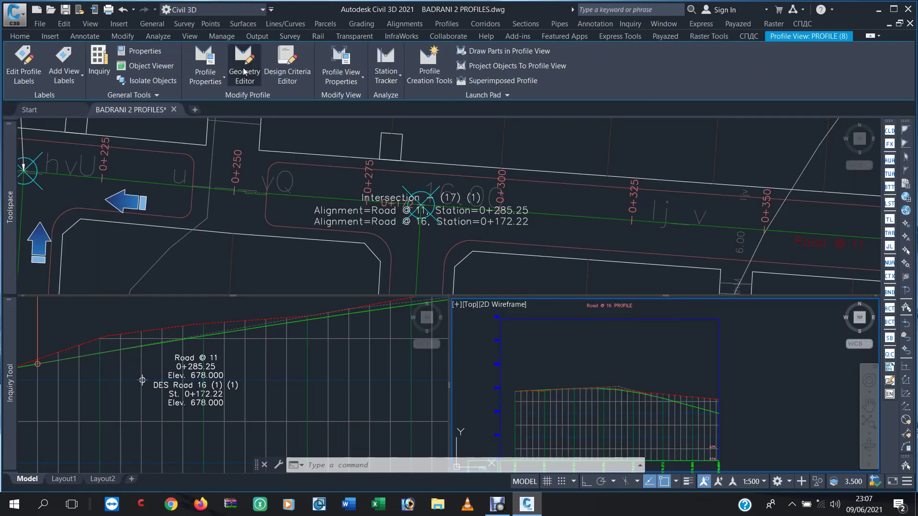
click(699, 409)
click(396, 211)
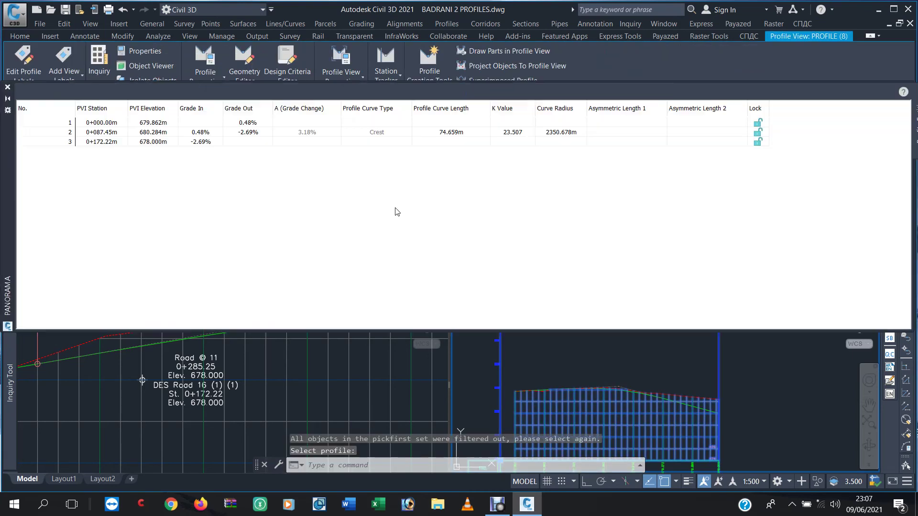
click(159, 142)
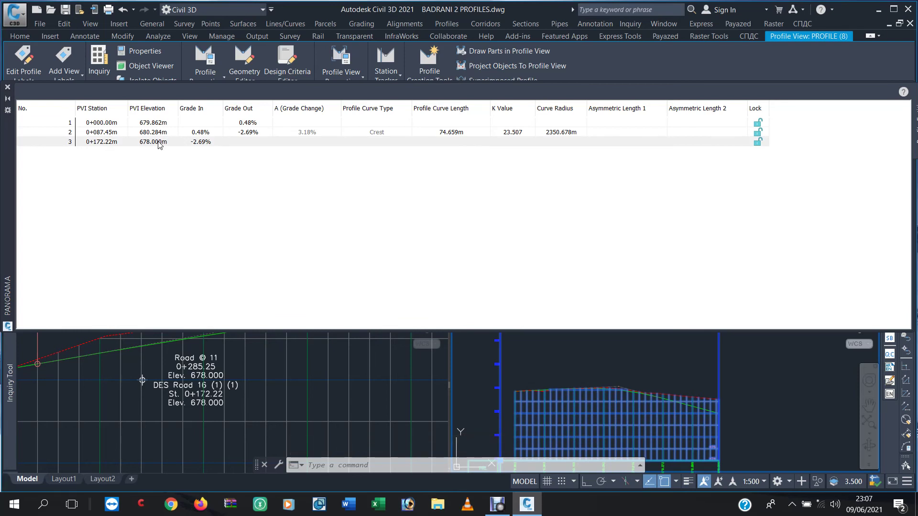
- Change PVI 3's elevation to 678.822 m, then pan to the DES Road 14 crossing label to verify it
click(159, 142)
text(822412)
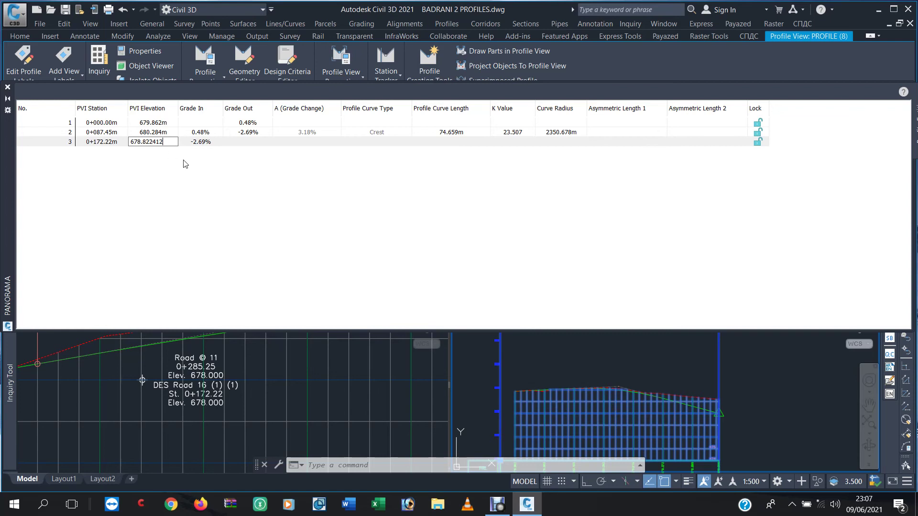
key(Return)
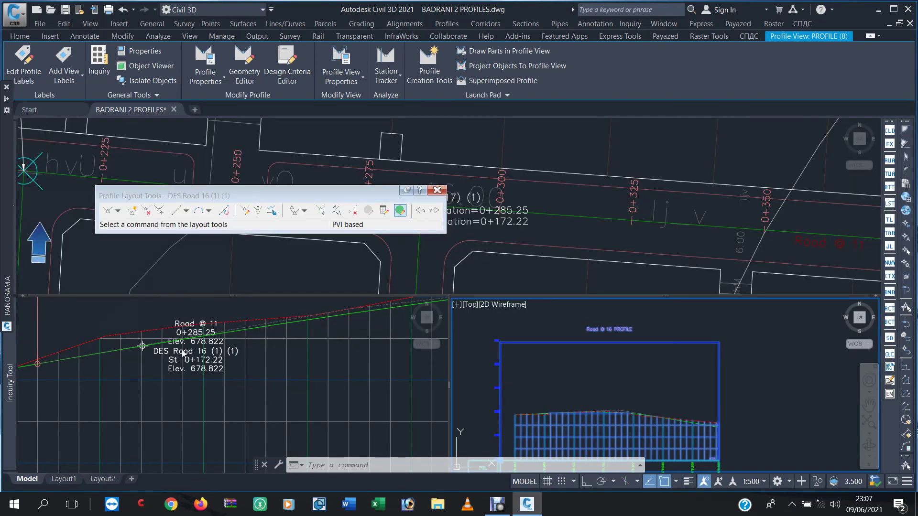
click(338, 358)
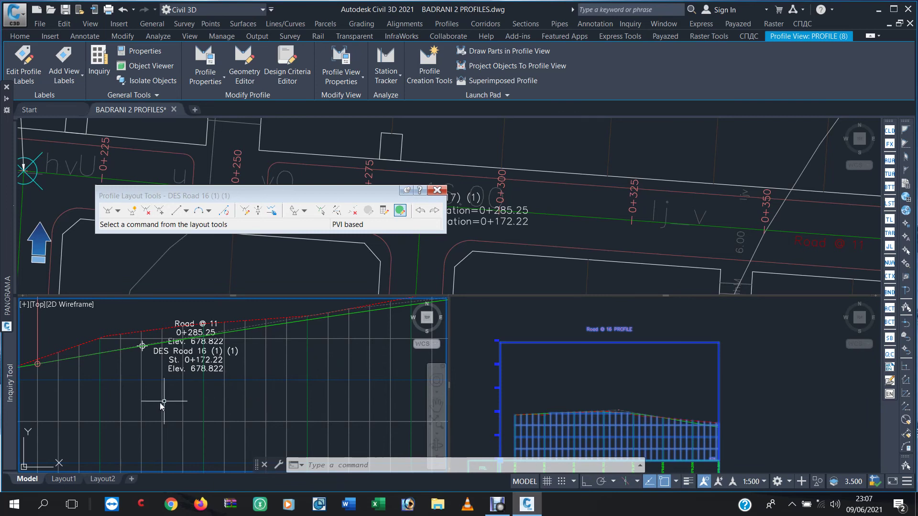
mouse_move(158, 404)
middle_down()
mouse_move(188, 412)
mouse_move(277, 406)
middle_up()
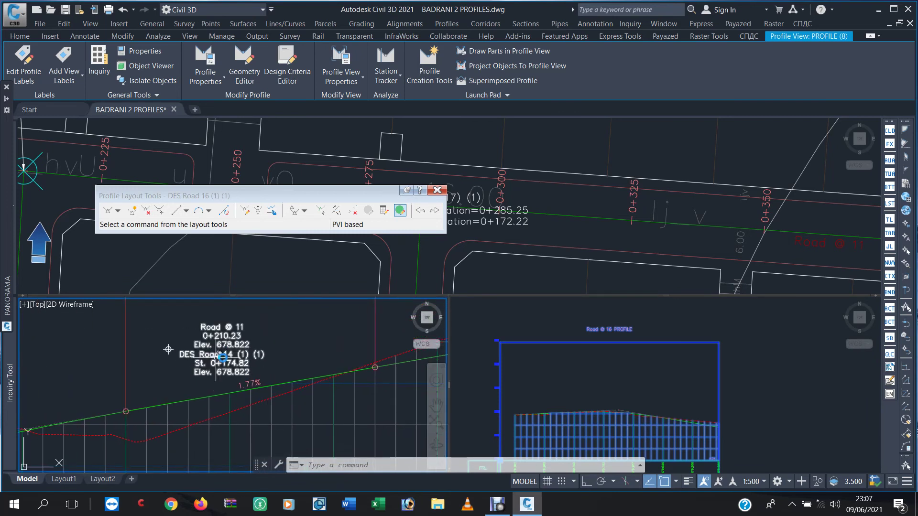
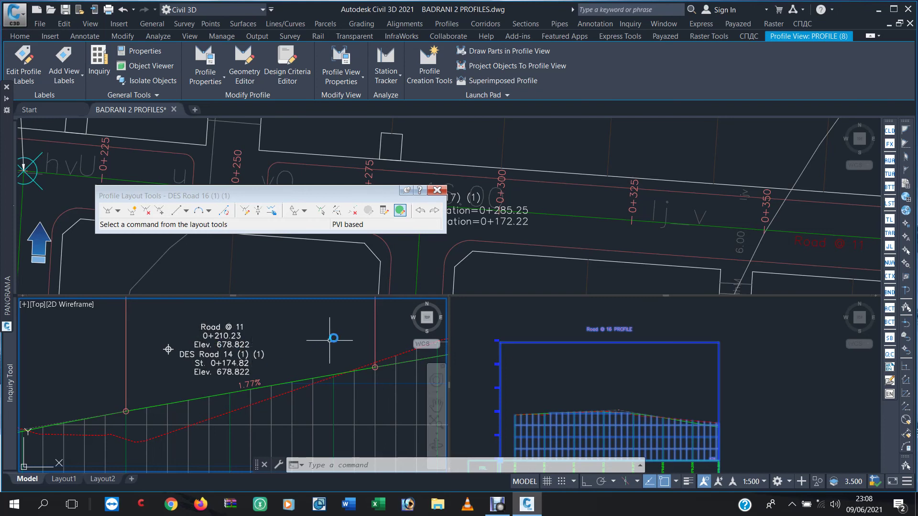
- Close the DES Road 16 profile layout tools and select the Road @ 11 alignment in plan
key(Escape)
key(Escape)
click(573, 219)
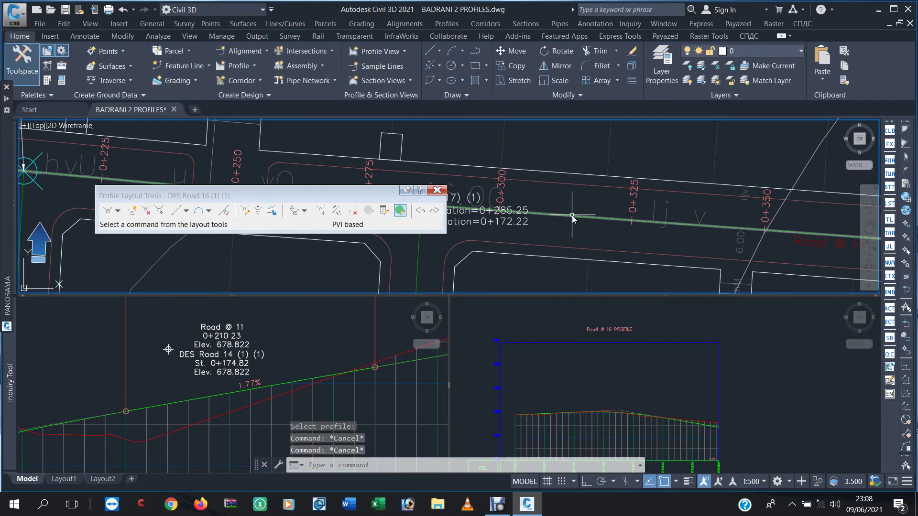
click(572, 215)
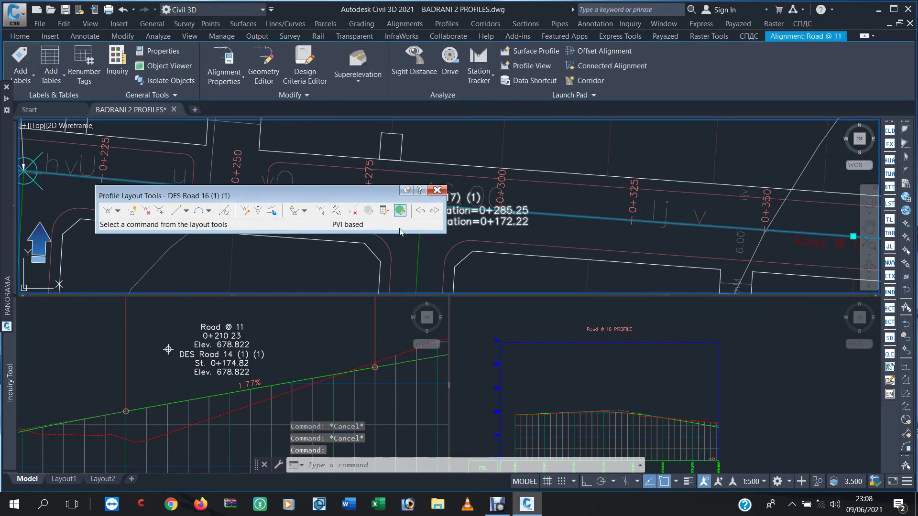
click(123, 85)
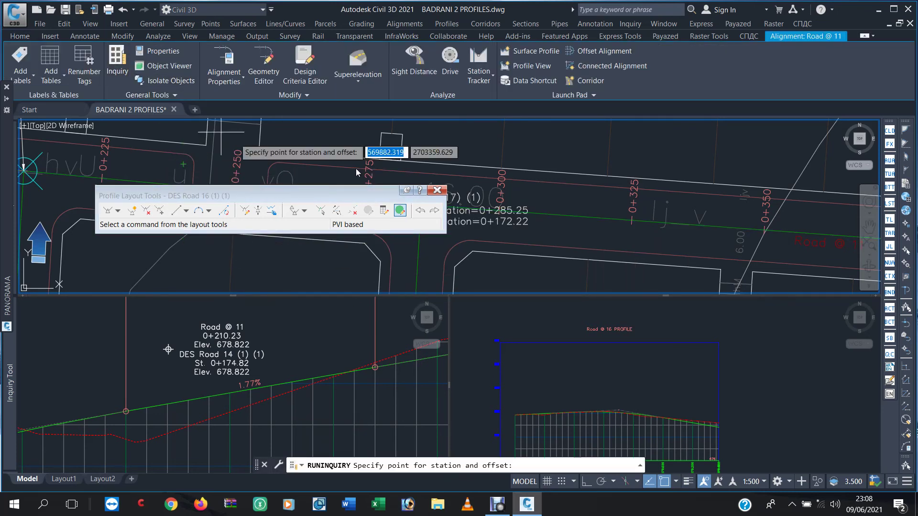
key(Escape)
key(Escape)
click(437, 190)
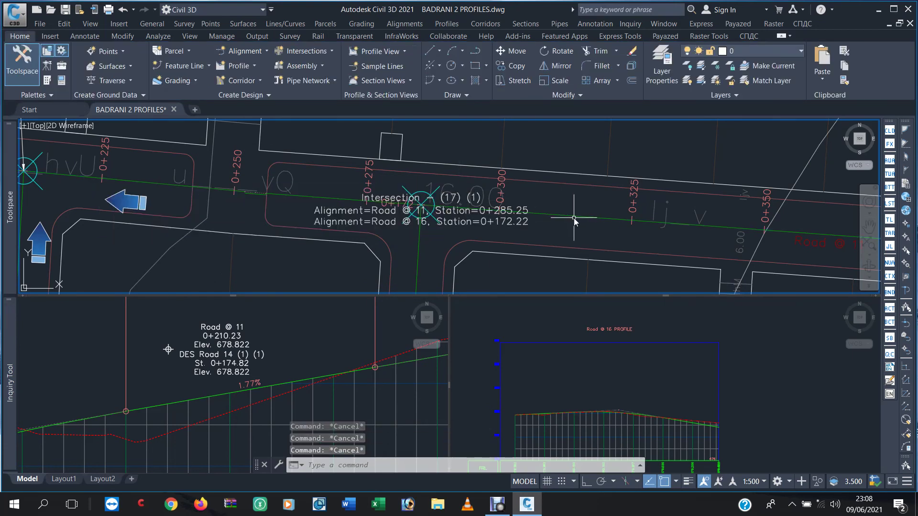
click(575, 216)
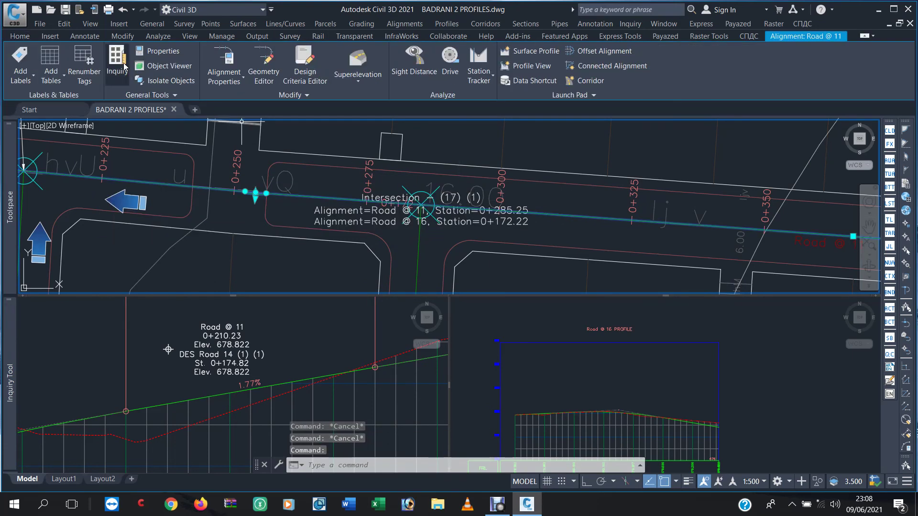
click(117, 64)
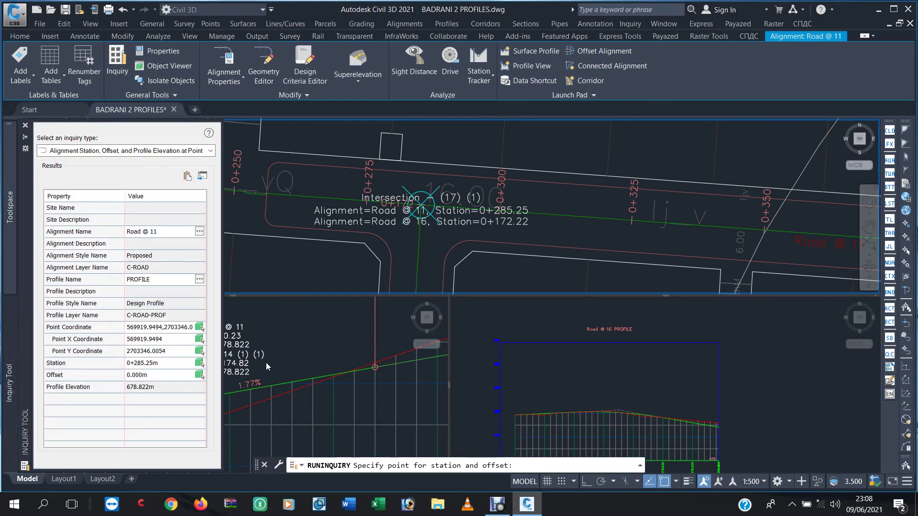
- Query Road @ 11 at station 0+210.23, offset 0, and copy its 677.508 m profile elevation
middle_drag(306, 230, 297, 223)
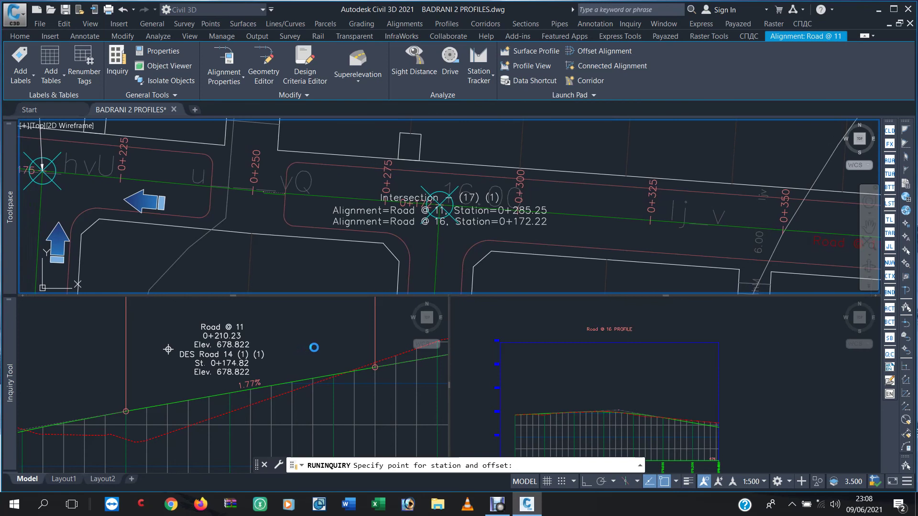
click(299, 342)
middle_drag(300, 343, 378, 349)
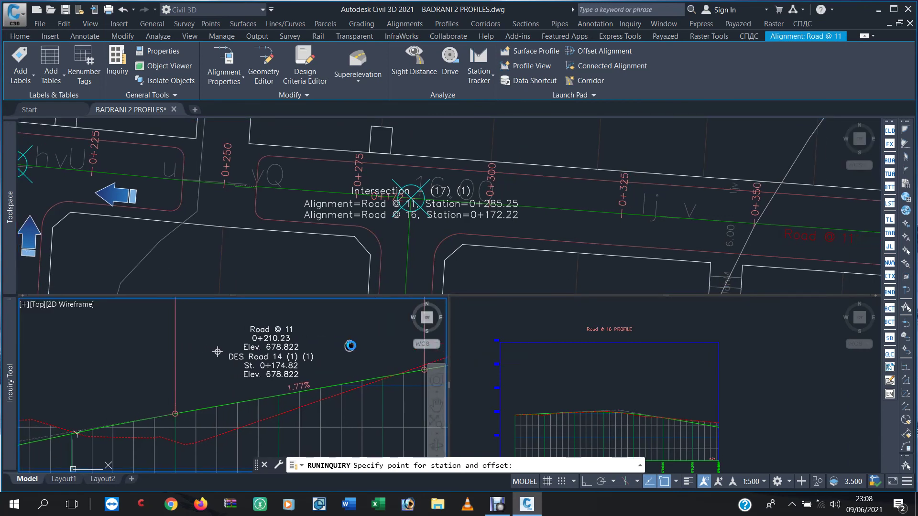
mouse_move(10, 382)
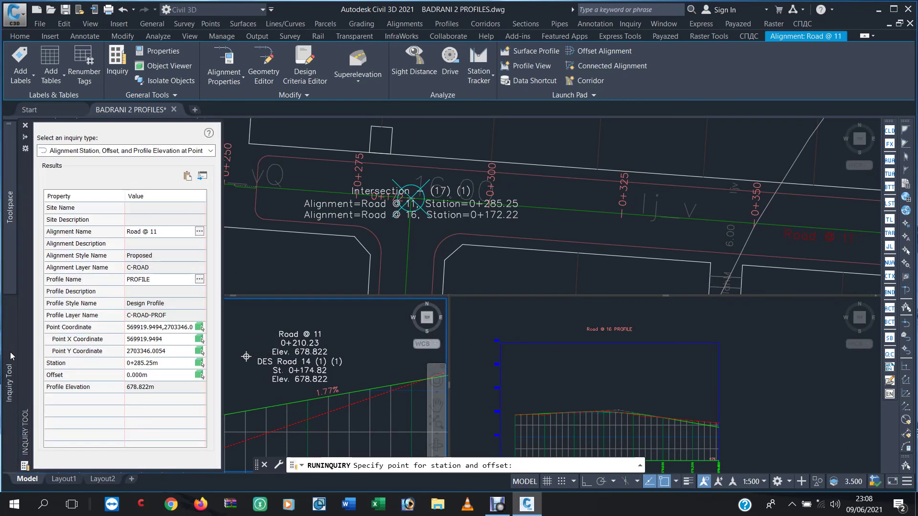
click(156, 364)
text(210.23)
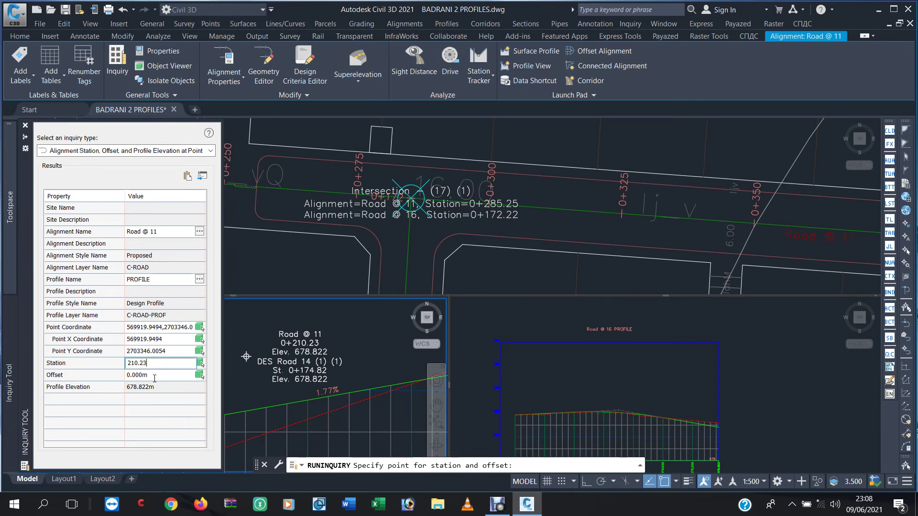
click(154, 378)
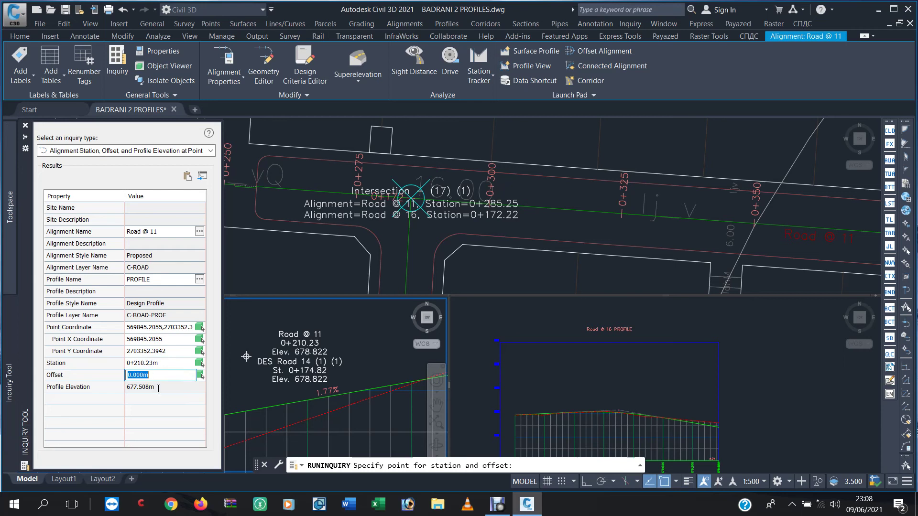
click(158, 389)
right_click(156, 389)
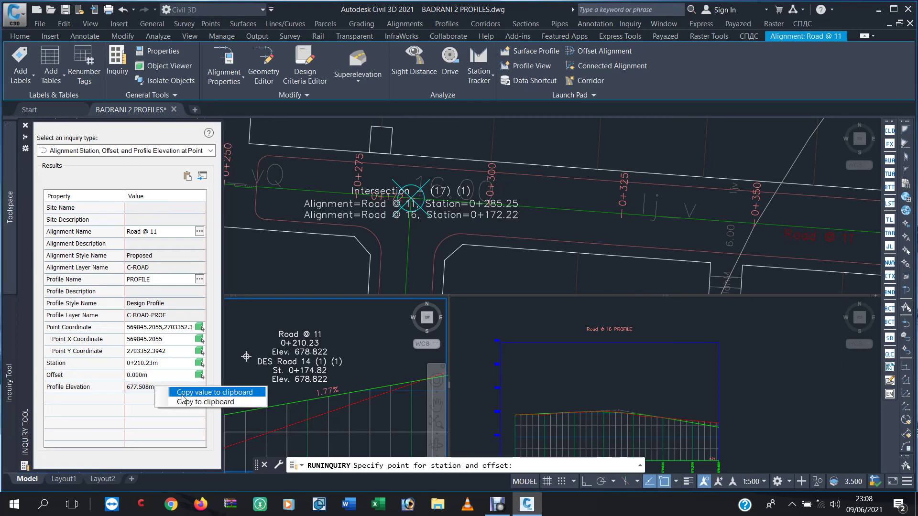
click(184, 402)
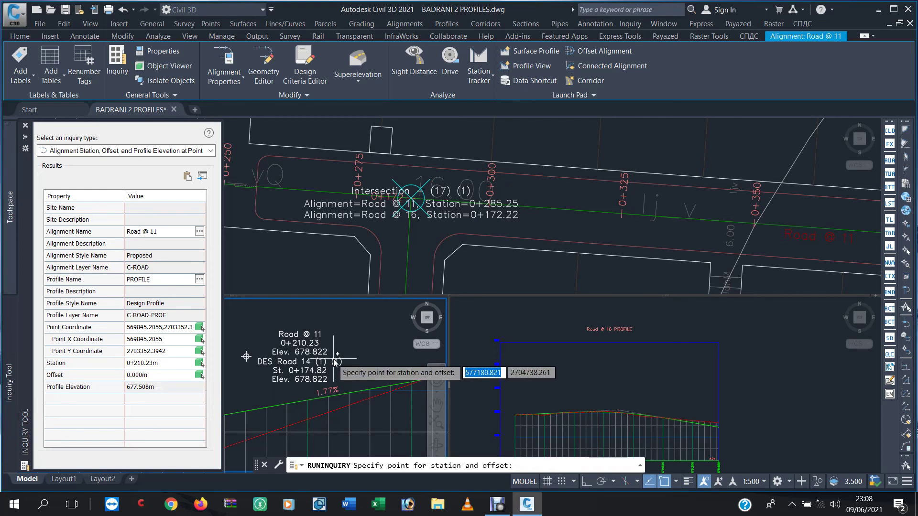
- Cancel the inquiry, zoom to the Road @ 14 profile view and start its Geometry Editor
click(540, 320)
key(Escape)
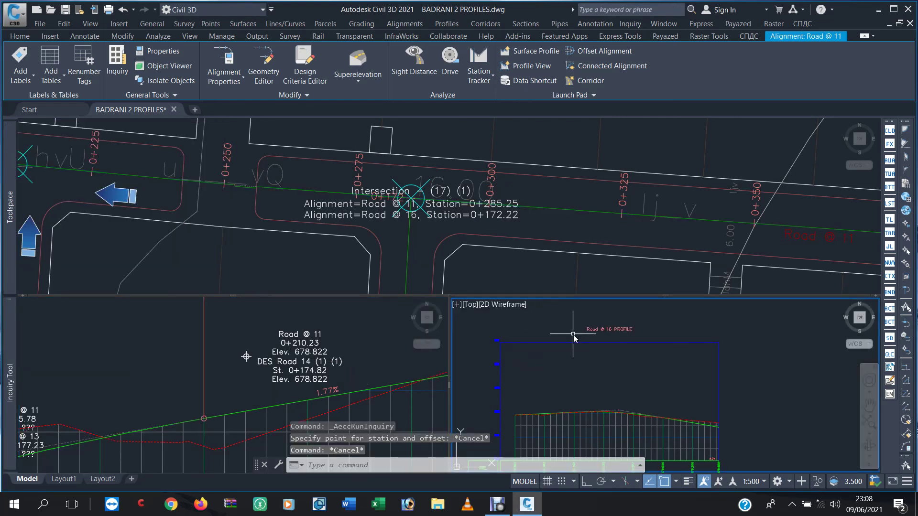
key(Escape)
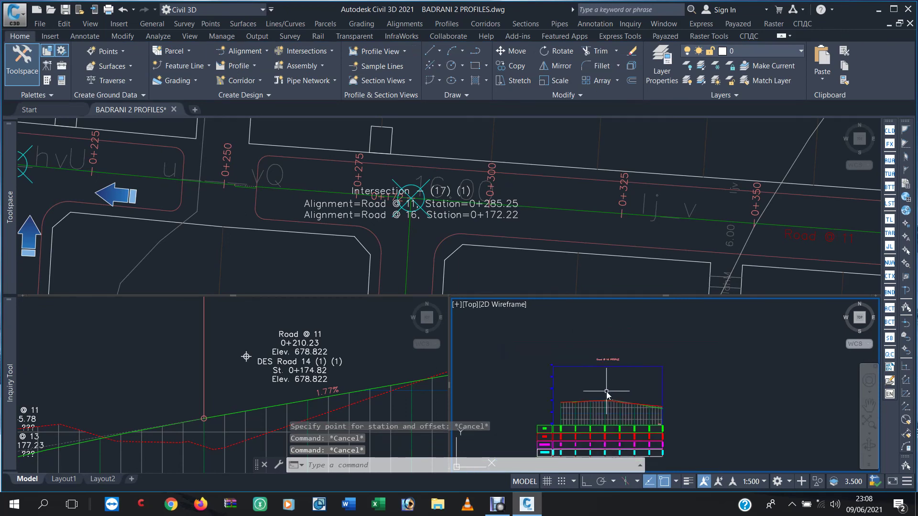
scroll(607, 393, down, 4)
middle_drag(606, 397, 606, 353)
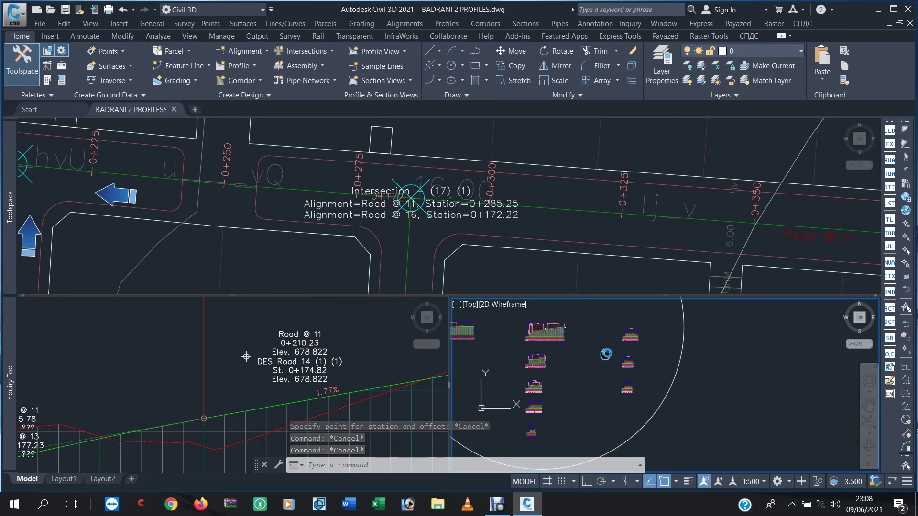
scroll(576, 407, up, 6)
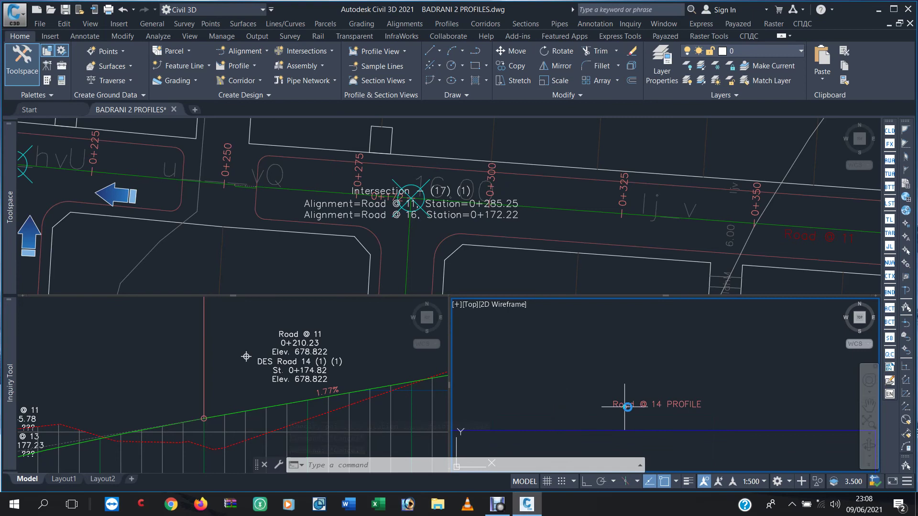
scroll(623, 356, down, 5)
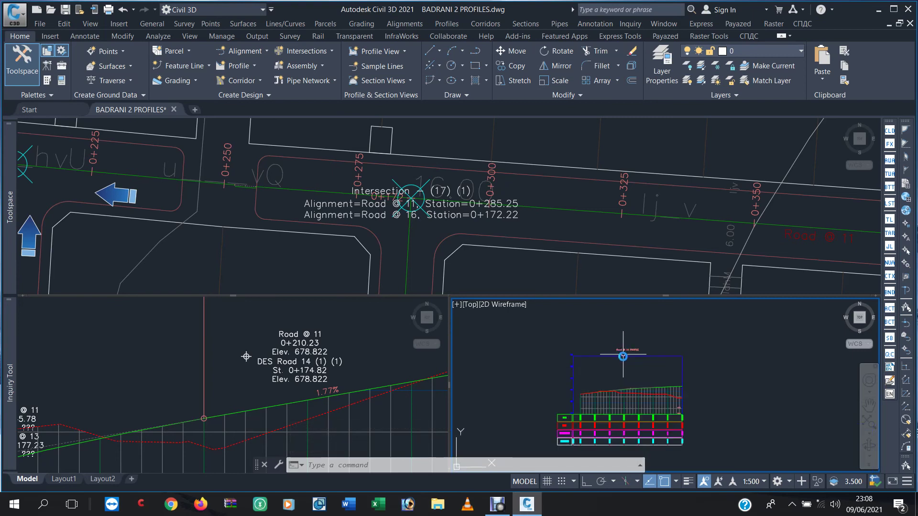
click(623, 356)
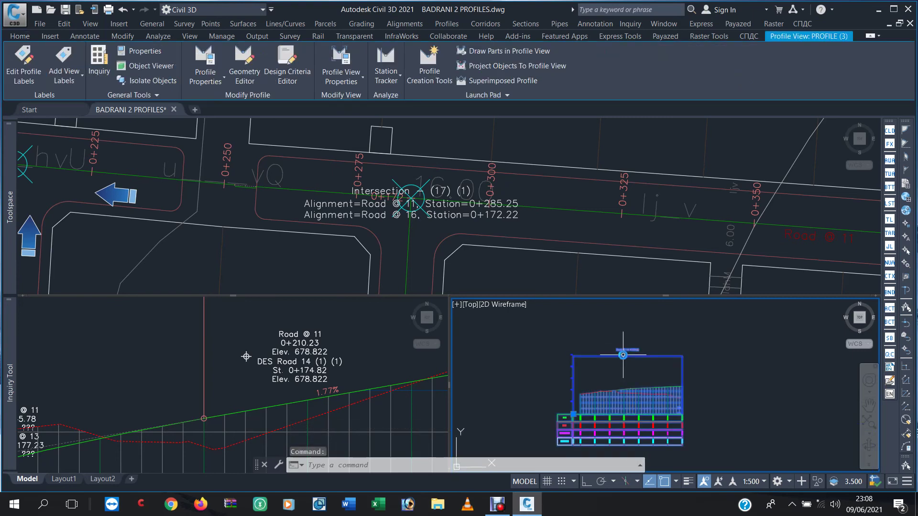
click(244, 67)
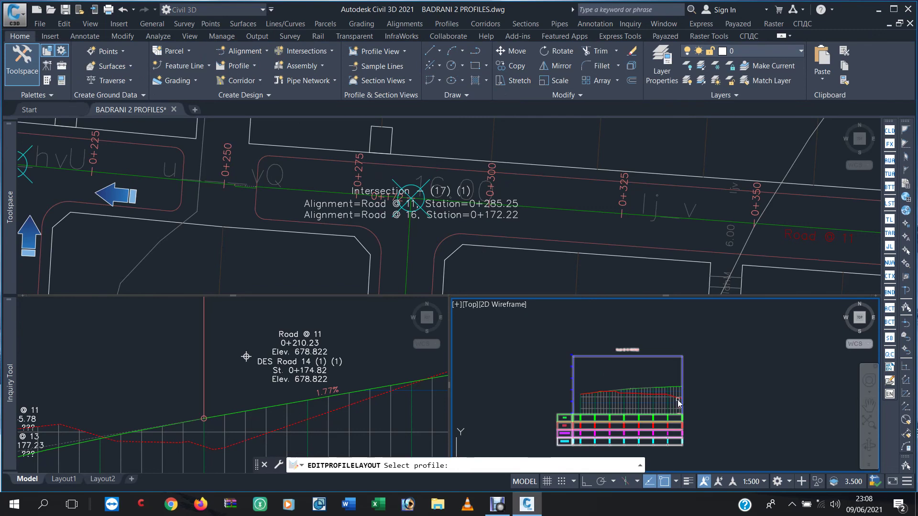
scroll(679, 386, up, 3)
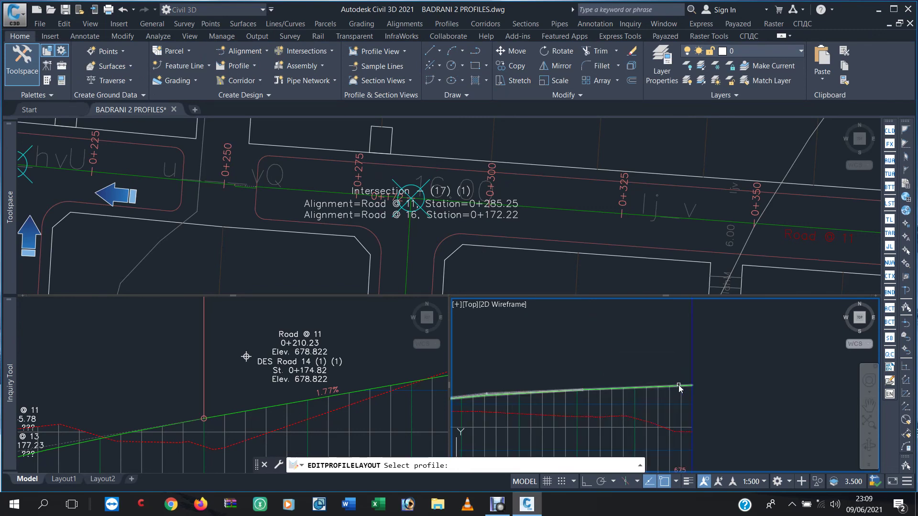
- Paste 677.508 m as the DES Road 14 end PVI elevation at 0+174.82 in the PVI grid
click(679, 386)
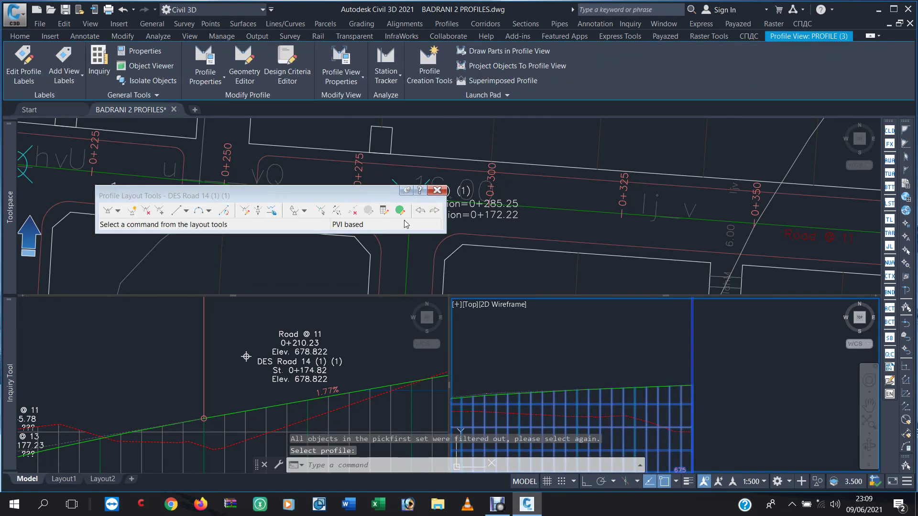
click(384, 211)
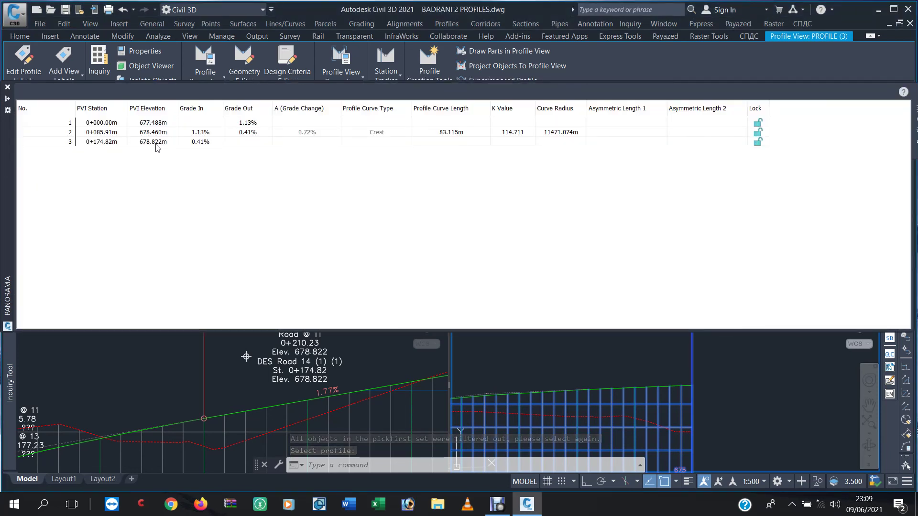
double_click(157, 143)
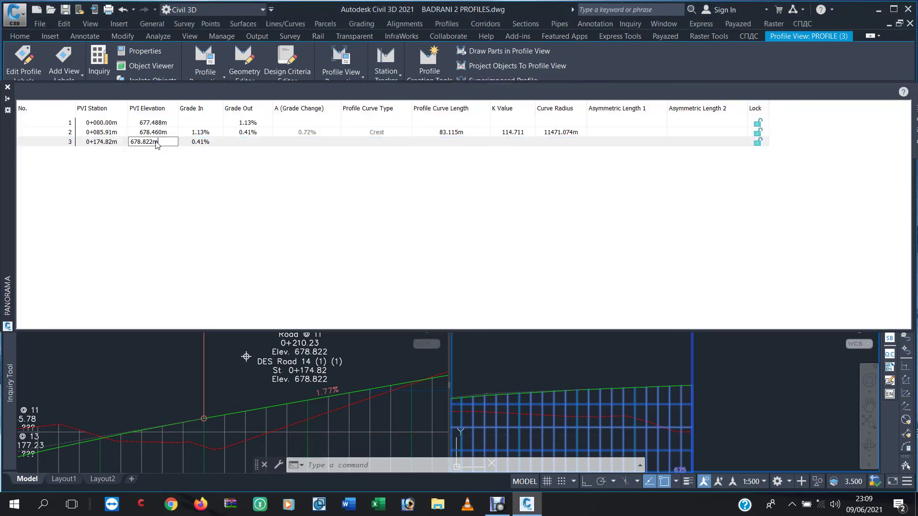
right_click(160, 143)
click(164, 142)
click(273, 219)
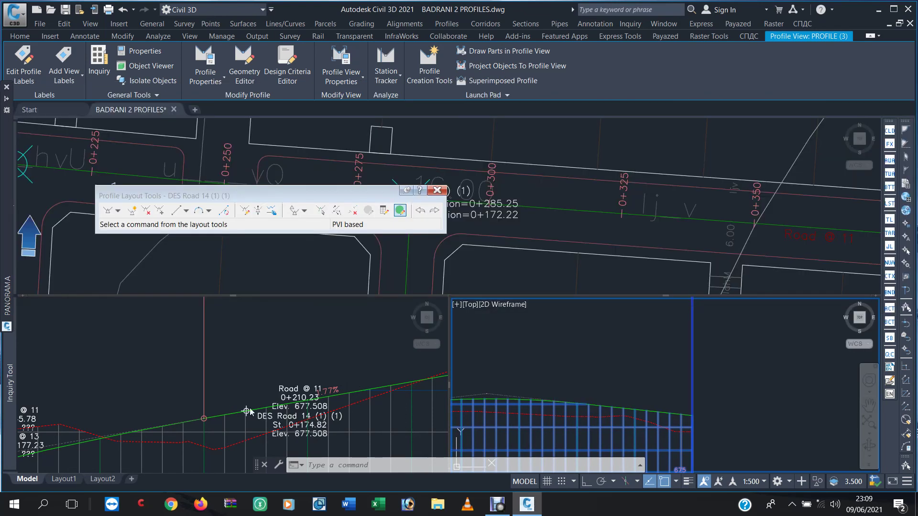
key(Escape)
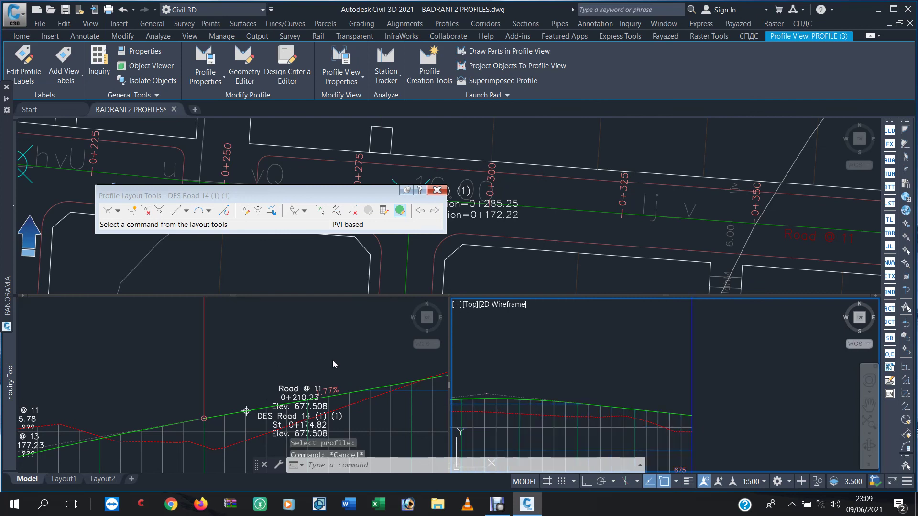
key(Escape)
key(Escape)
click(310, 337)
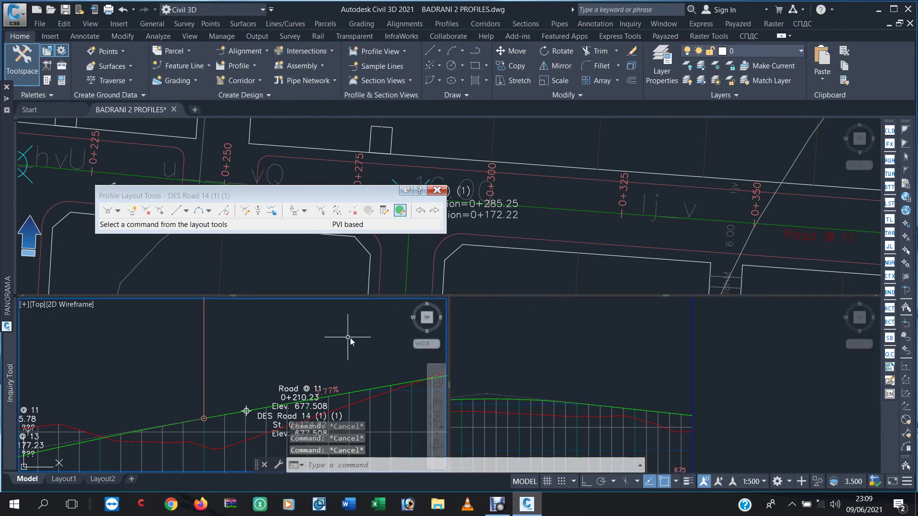
- Zoom the lower-left profile view to the Road @ 11 / Road @ 13 crossing label and close the layout tools
scroll(364, 371, down, 3)
scroll(335, 381, down, 3)
scroll(256, 392, up, 2)
scroll(258, 397, up, 1)
scroll(287, 404, up, 2)
scroll(219, 371, down, 3)
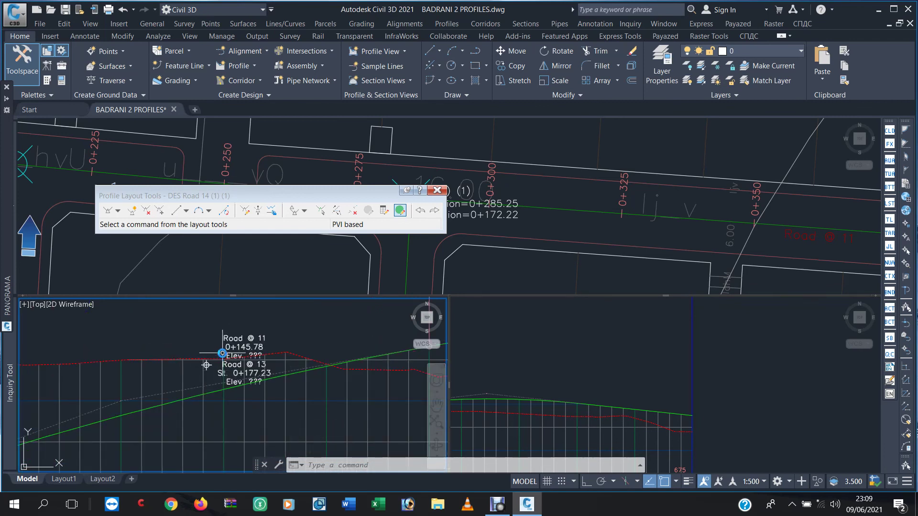
scroll(247, 359, up, 3)
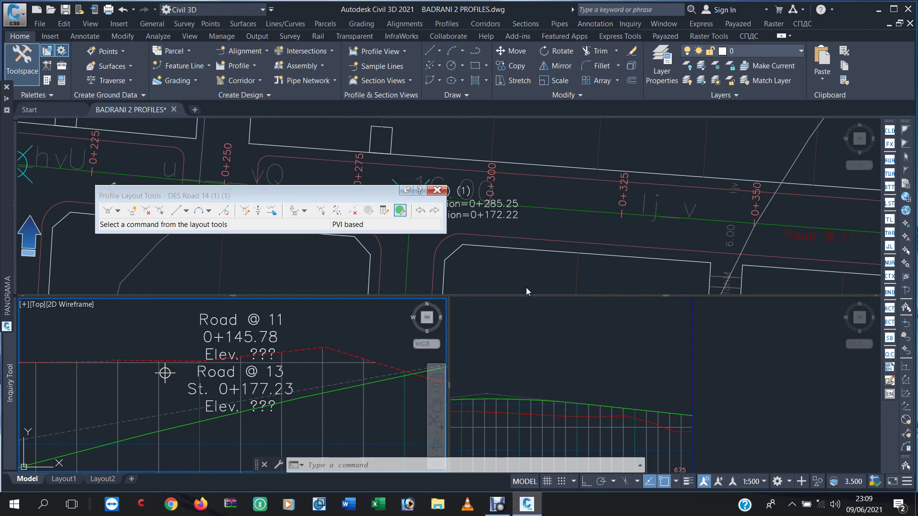
key(Escape)
key(Escape)
key(Escape)
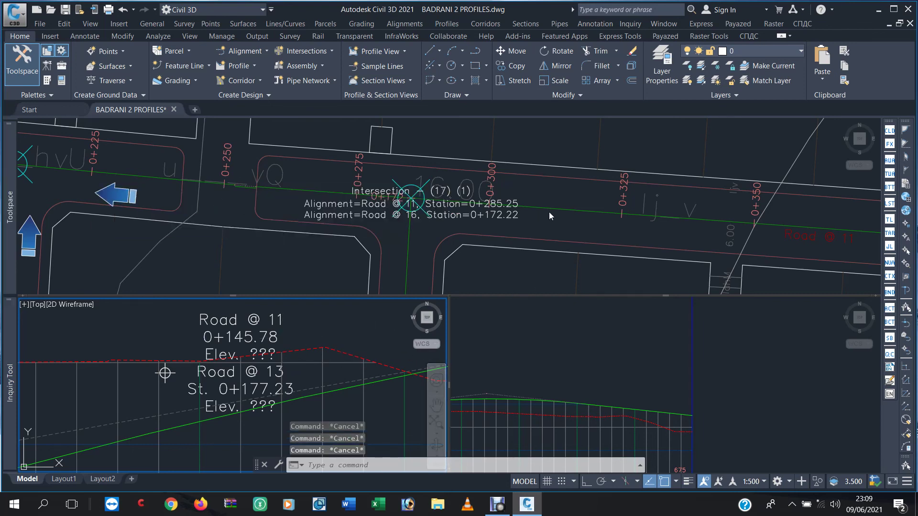
middle_drag(310, 339, 397, 353)
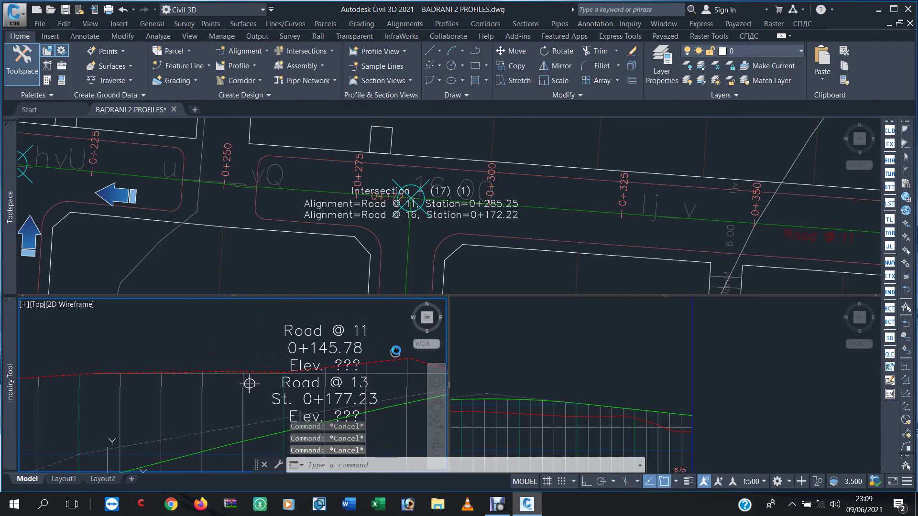
click(544, 227)
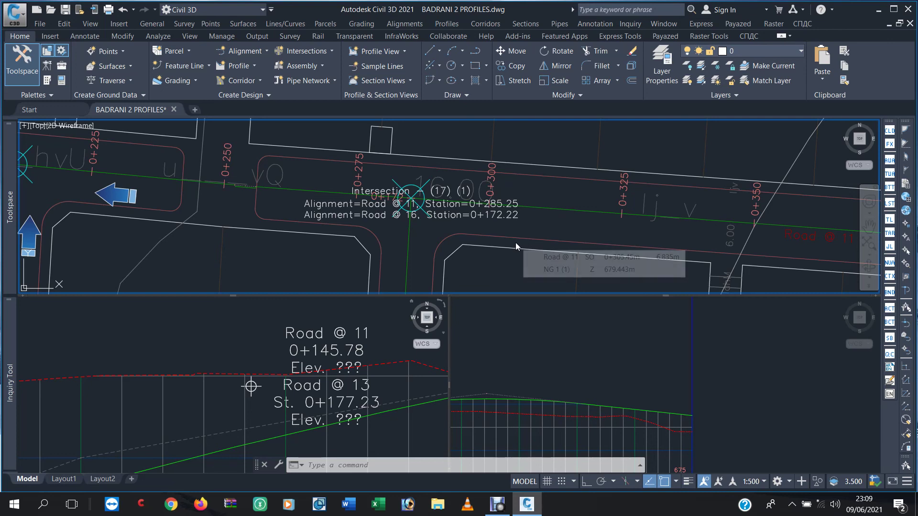
click(587, 224)
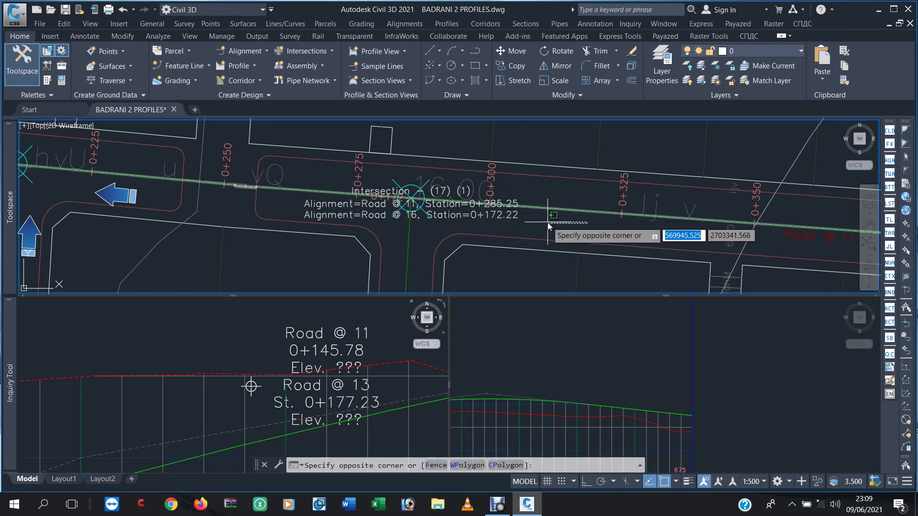
- Query Road @ 11 at station 0+145.78 and copy its 676.181 m profile elevation
click(554, 218)
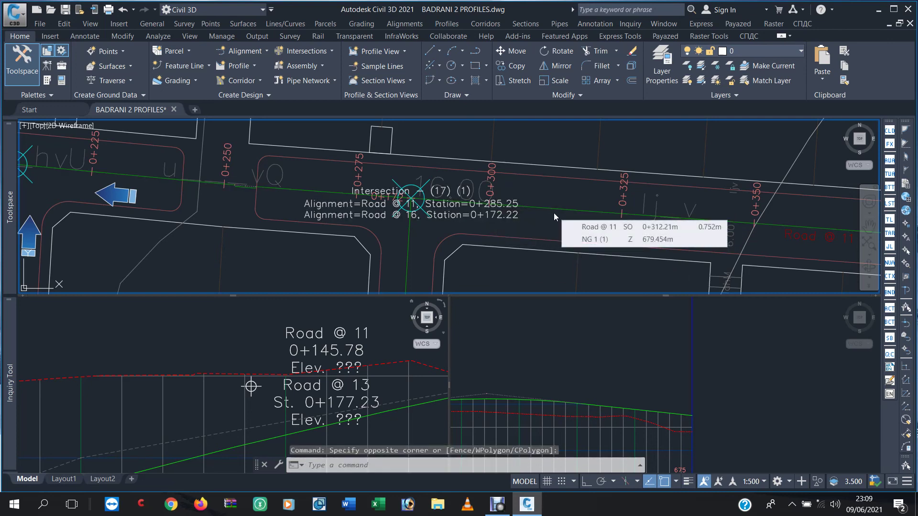
key(Escape)
key(Escape)
key(Escape)
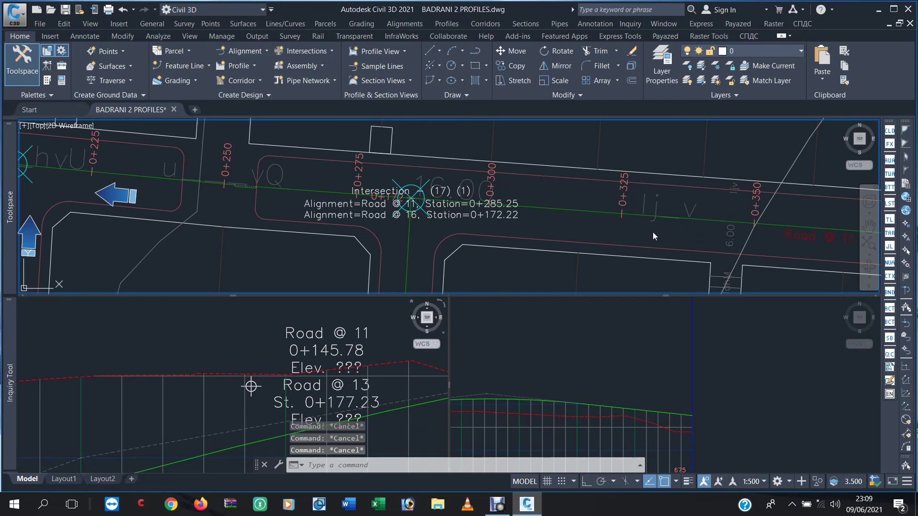
click(606, 239)
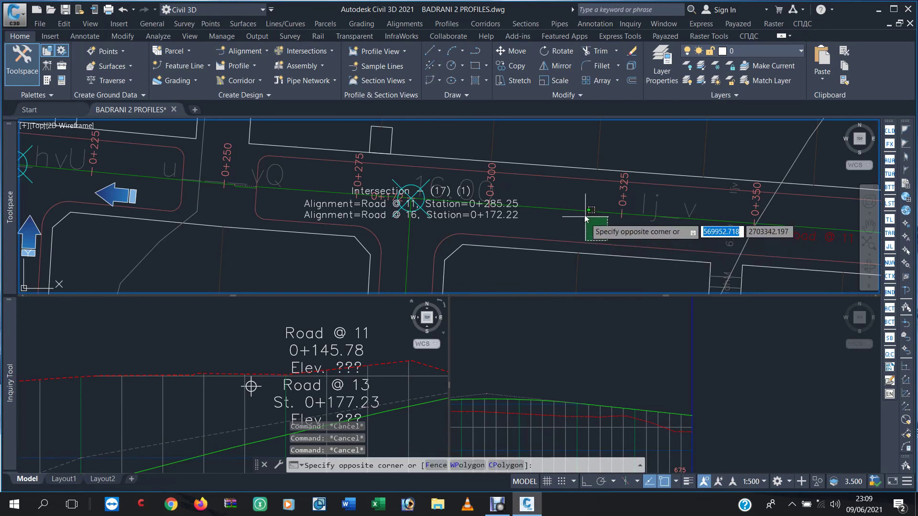
click(577, 203)
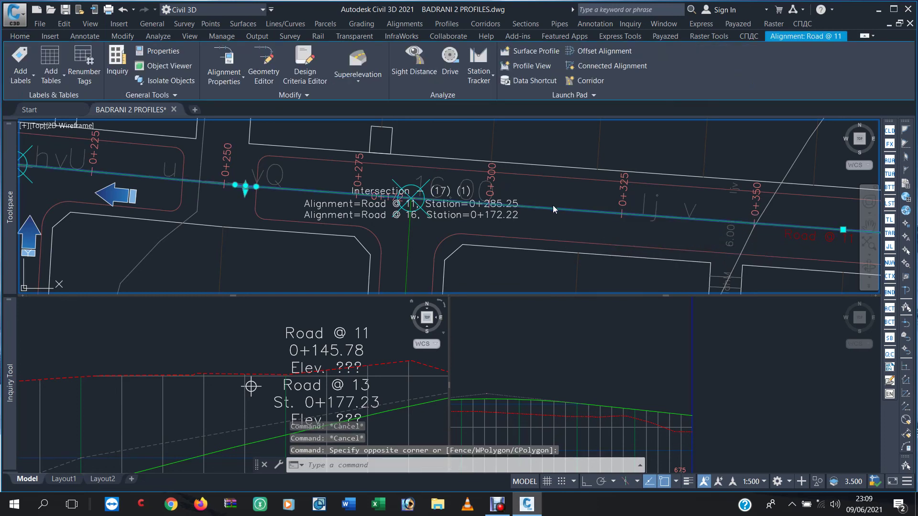
click(117, 60)
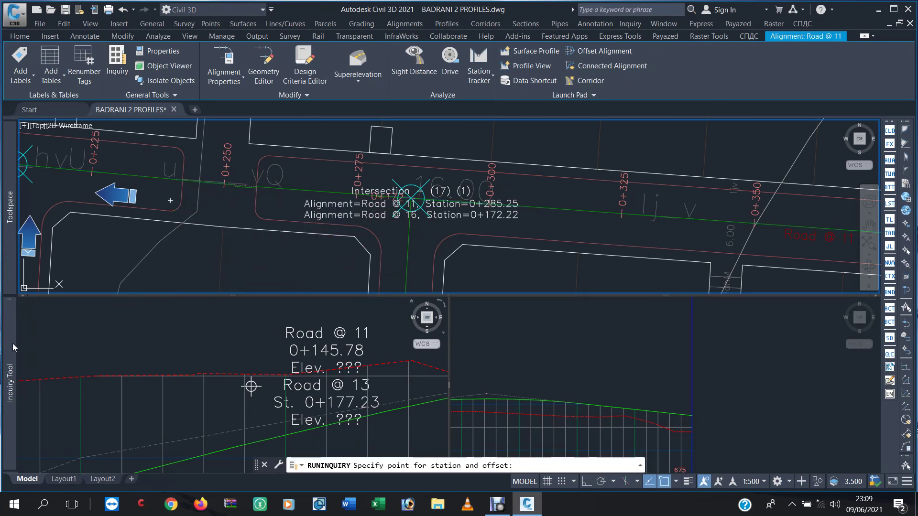
click(145, 362)
text(145.78)
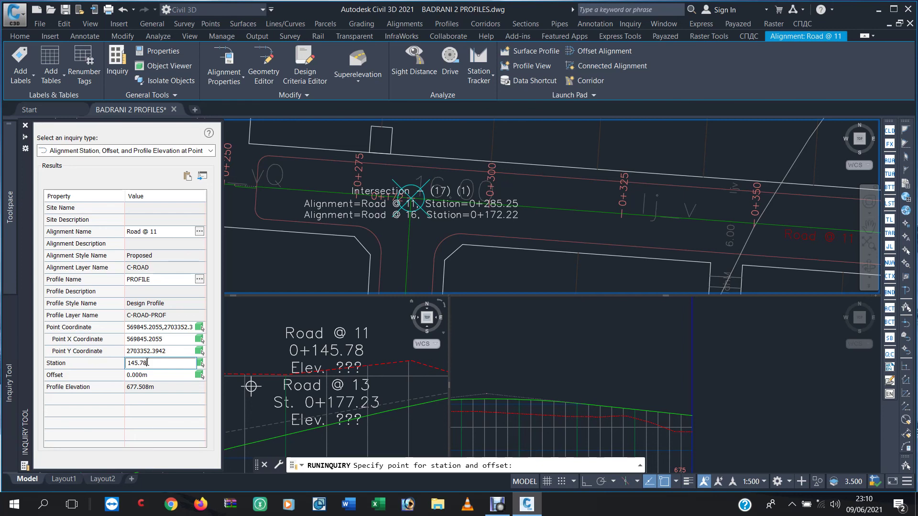
key(Return)
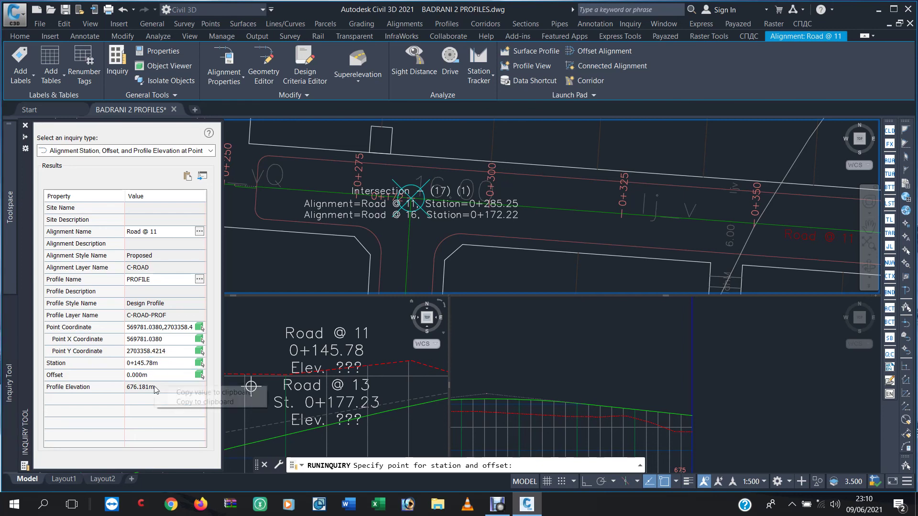
click(210, 392)
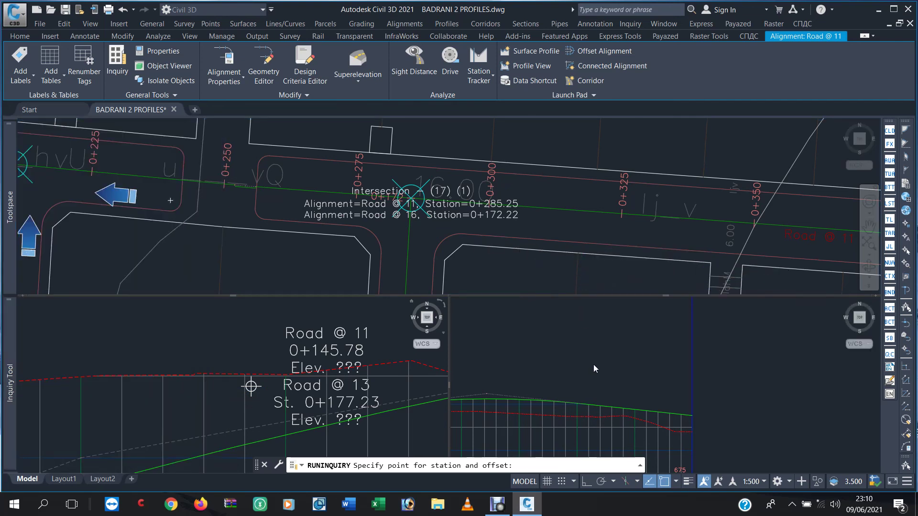
- Zoom the lower-right profile viewport and cancel the station inquiry
click(594, 365)
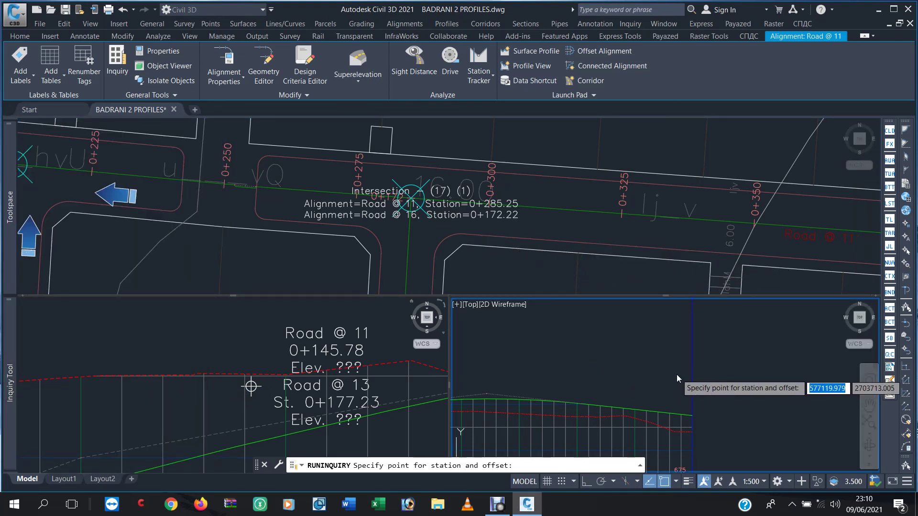
scroll(676, 375, down, 3)
scroll(670, 364, down, 2)
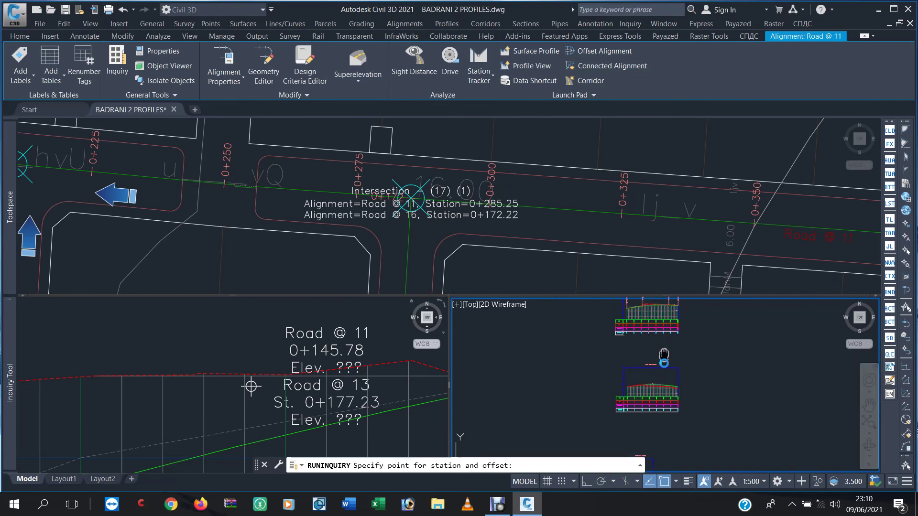
scroll(663, 348, up, 3)
scroll(654, 349, up, 2)
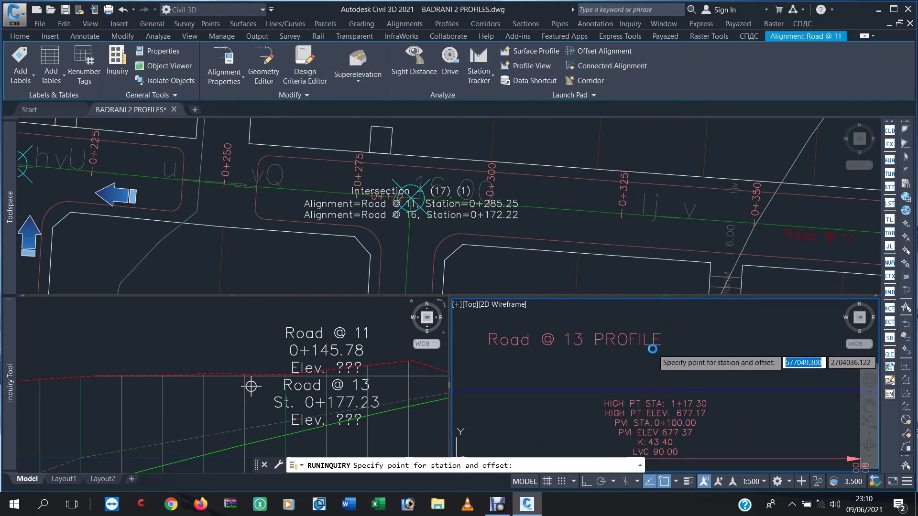
scroll(653, 349, down, 5)
key(Escape)
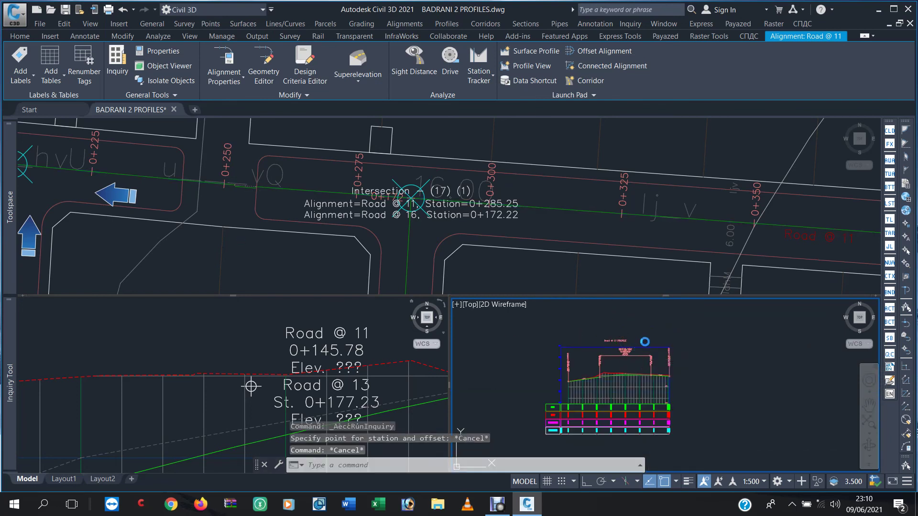
- Start the Geometry Editor on the Road @ 13 profile view and pick its design profile
key(Escape)
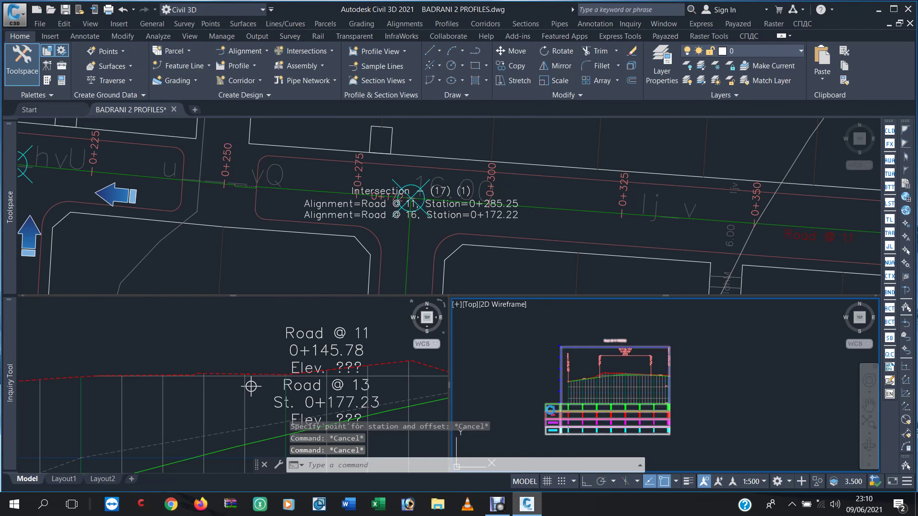
click(555, 407)
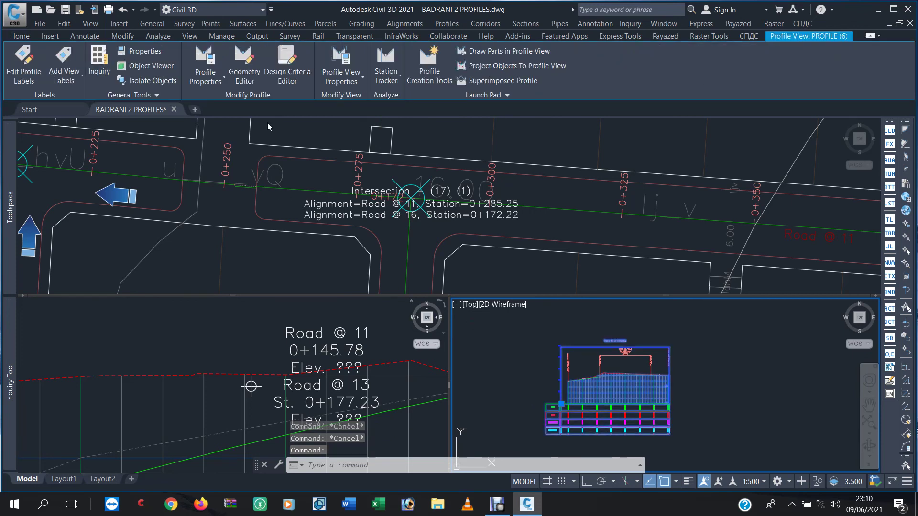
click(247, 64)
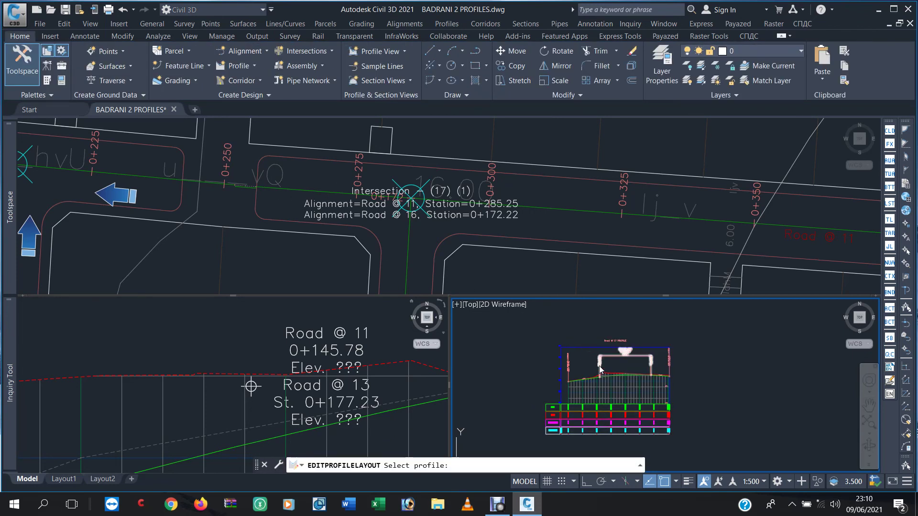
scroll(579, 386, up, 5)
scroll(574, 378, up, 3)
click(567, 365)
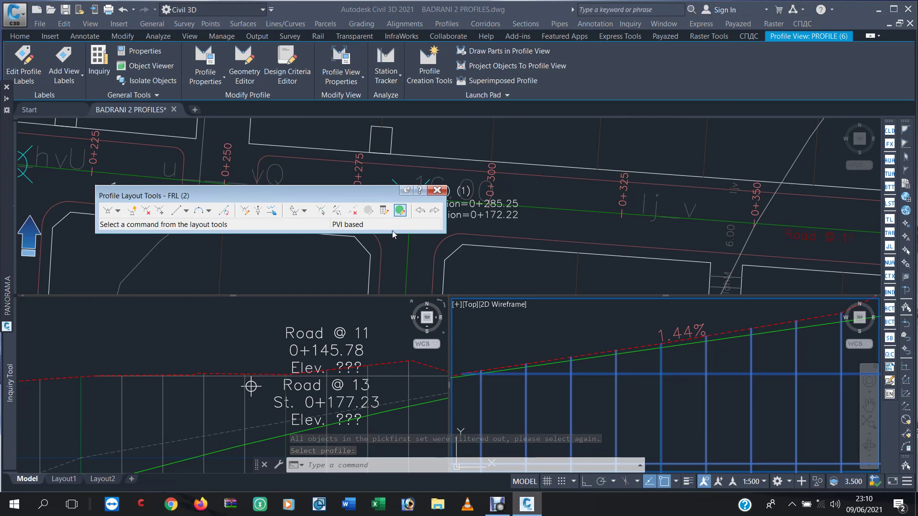
- Paste 676.181 m as the end PVI elevation at 0+177.23 in the PVI grid
click(400, 211)
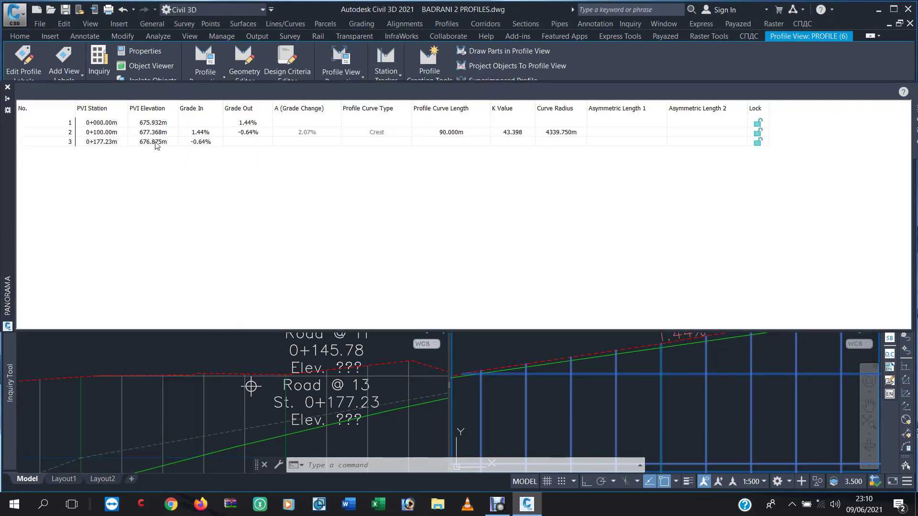
double_click(155, 143)
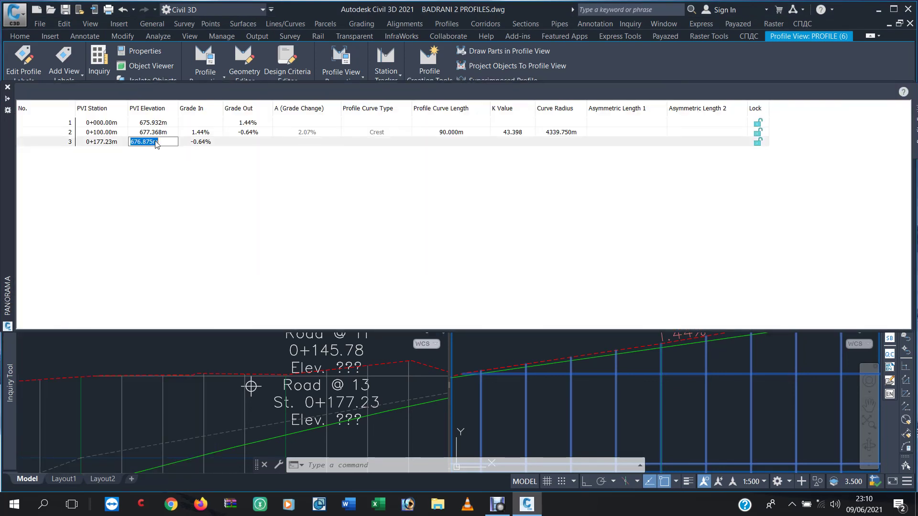
right_click(158, 145)
click(183, 188)
click(186, 206)
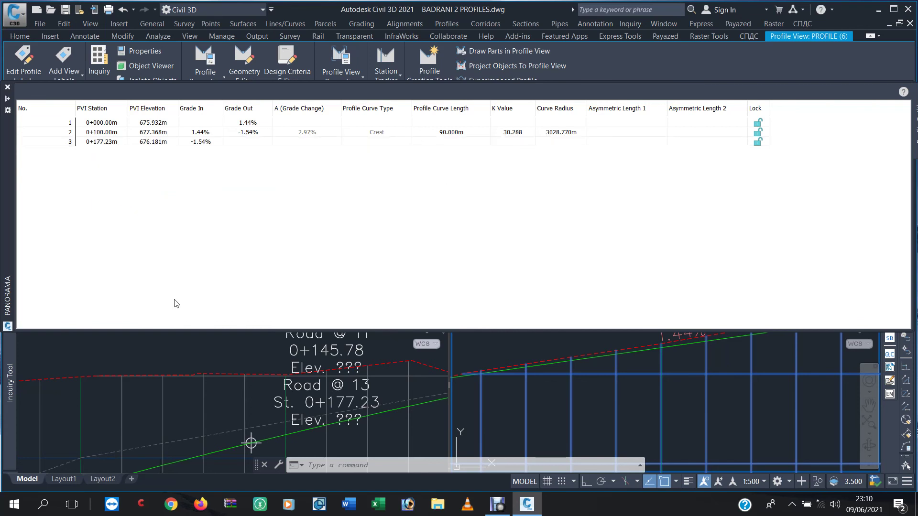
click(7, 90)
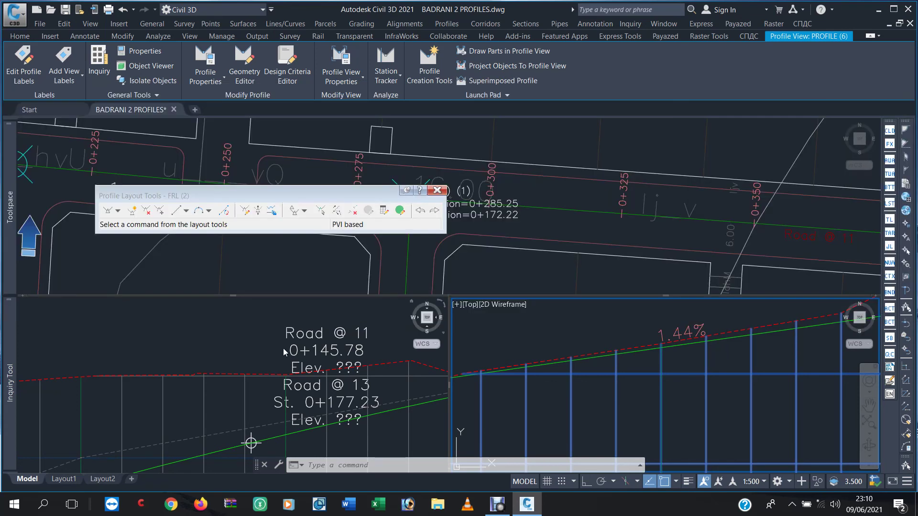
- Pan and zoom the lower-left profile view to the Road @ 10 / Road @ 11 labels at 0+477.48
click(249, 340)
key(Escape)
key(Escape)
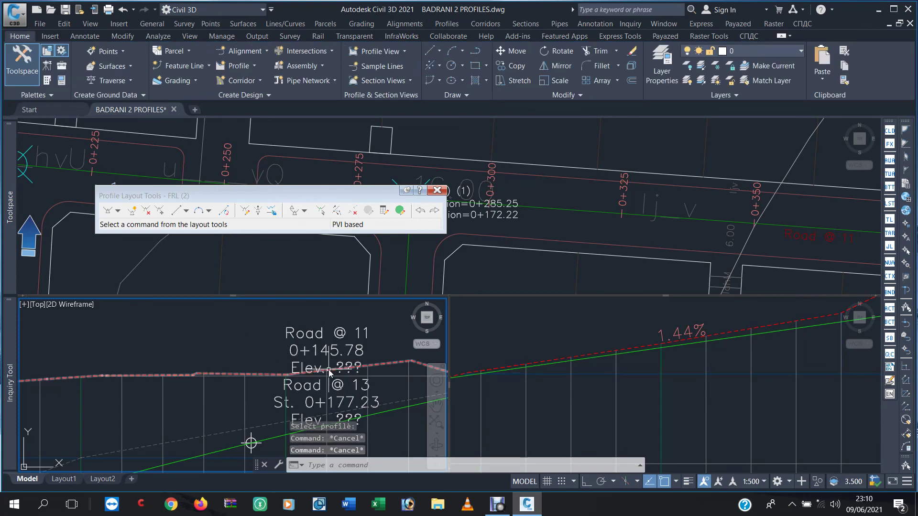
scroll(216, 359, down, 2)
scroll(192, 368, down, 2)
middle_drag(234, 385, 160, 401)
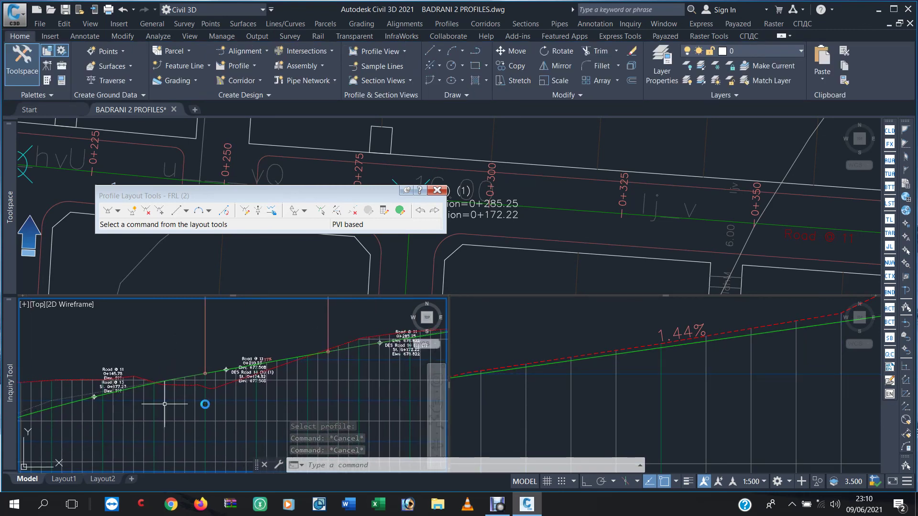
middle_drag(281, 400, 239, 401)
mouse_move(365, 365)
middle_down()
mouse_move(250, 393)
mouse_move(260, 404)
middle_up()
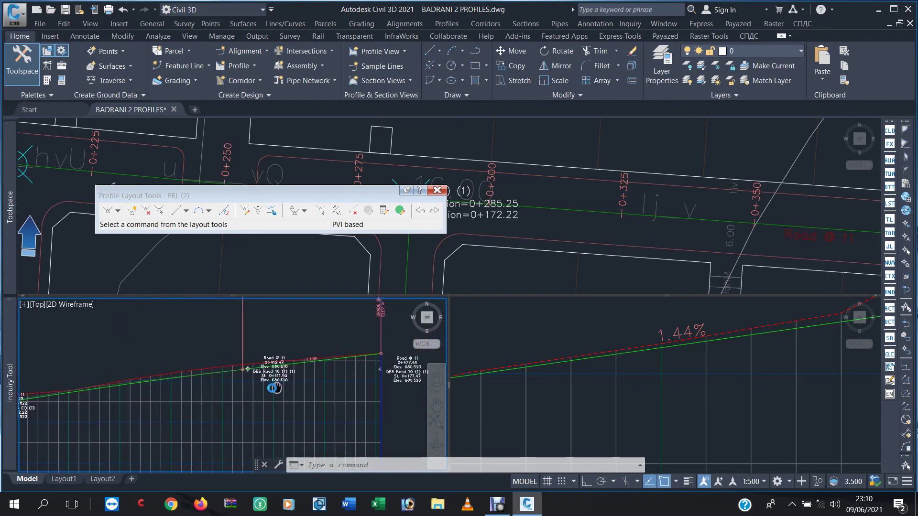
scroll(329, 383, up, 5)
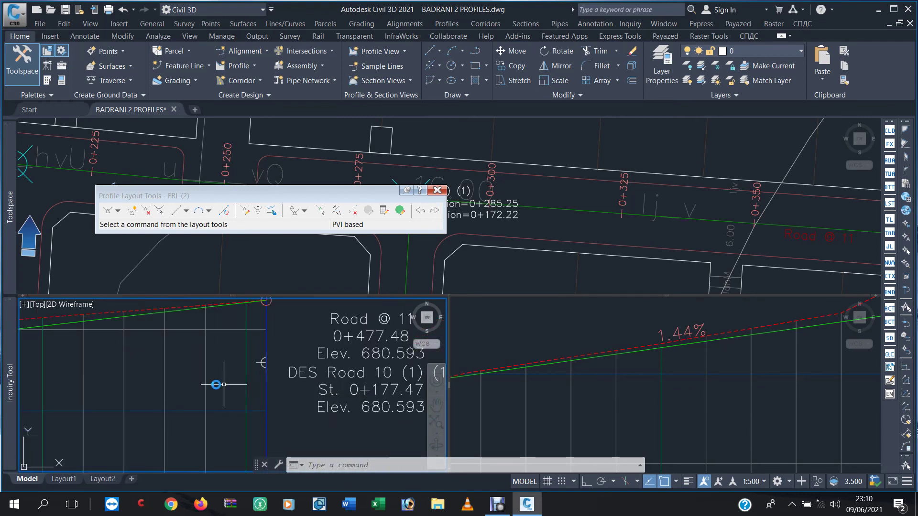
scroll(216, 382, down, 3)
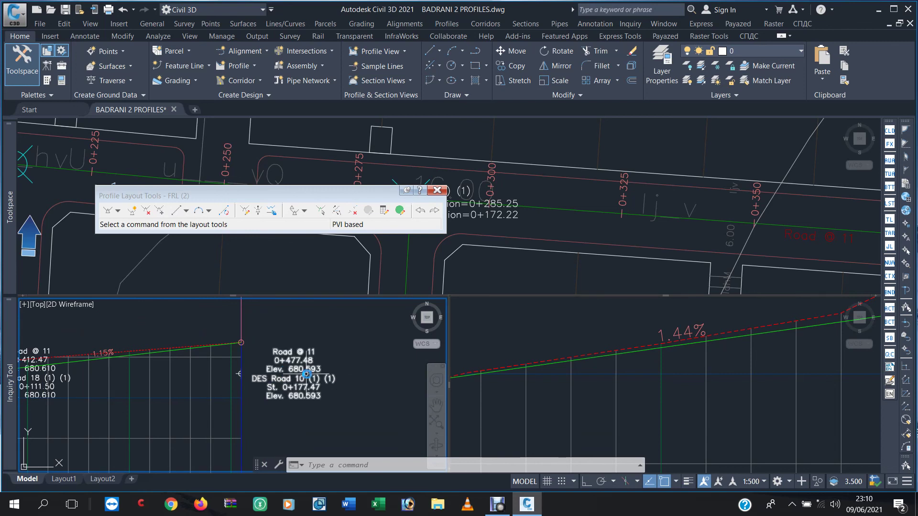
scroll(295, 397, up, 3)
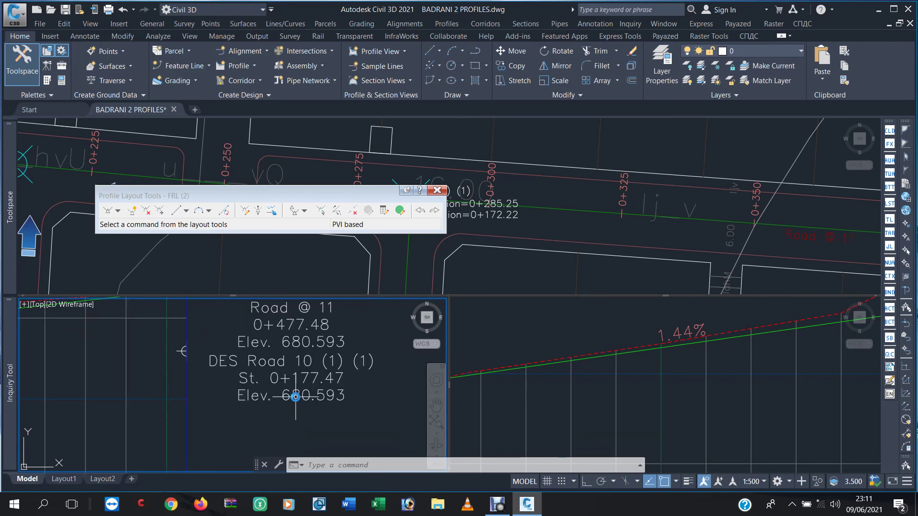
scroll(332, 404, down, 3)
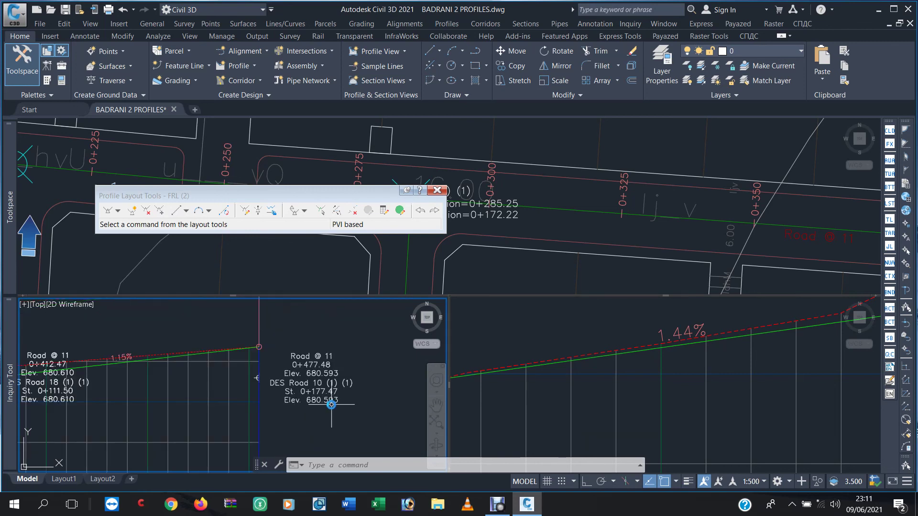
- Zoom the plan view onto the Road @ 10 / Road @ 11 intersection
click(577, 232)
scroll(573, 172, down, 5)
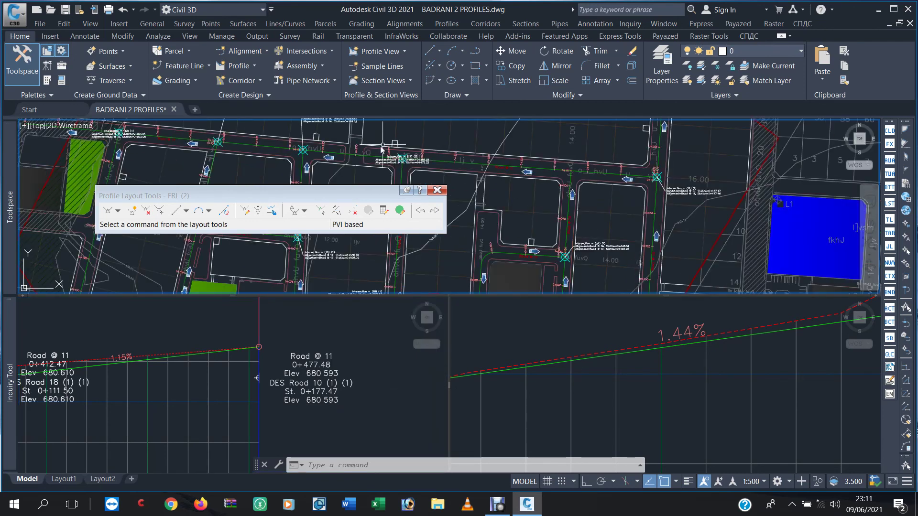
scroll(573, 172, up, 2)
scroll(573, 172, up, 2)
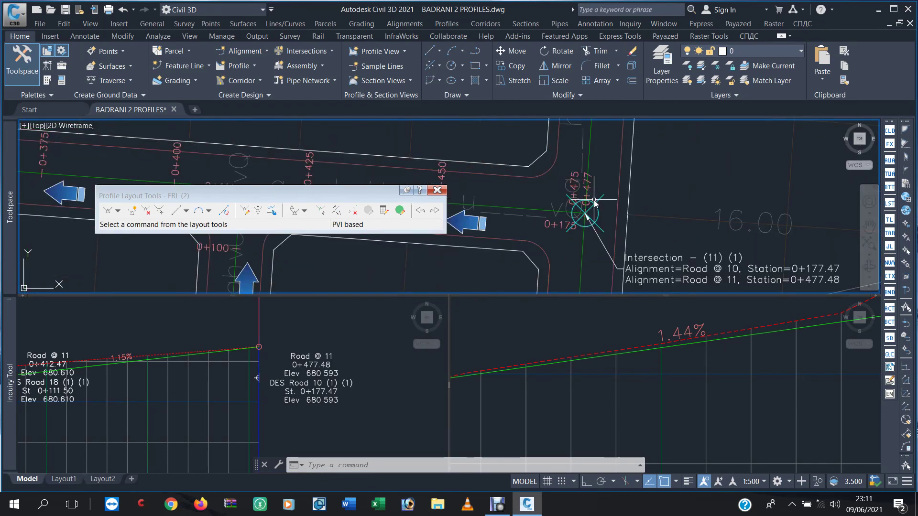
scroll(598, 183, up, 2)
scroll(598, 183, down, 5)
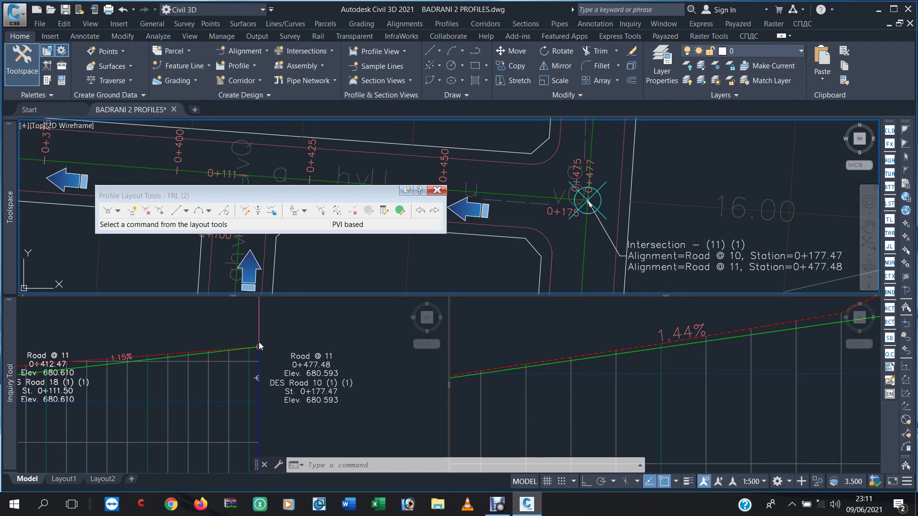
- Restore the Debut Professional screen recorder window from the taskbar
click(497, 508)
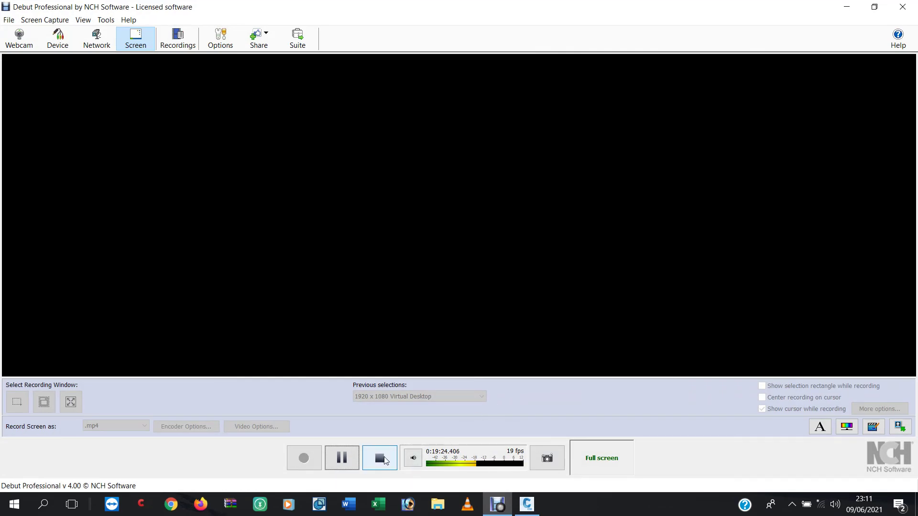